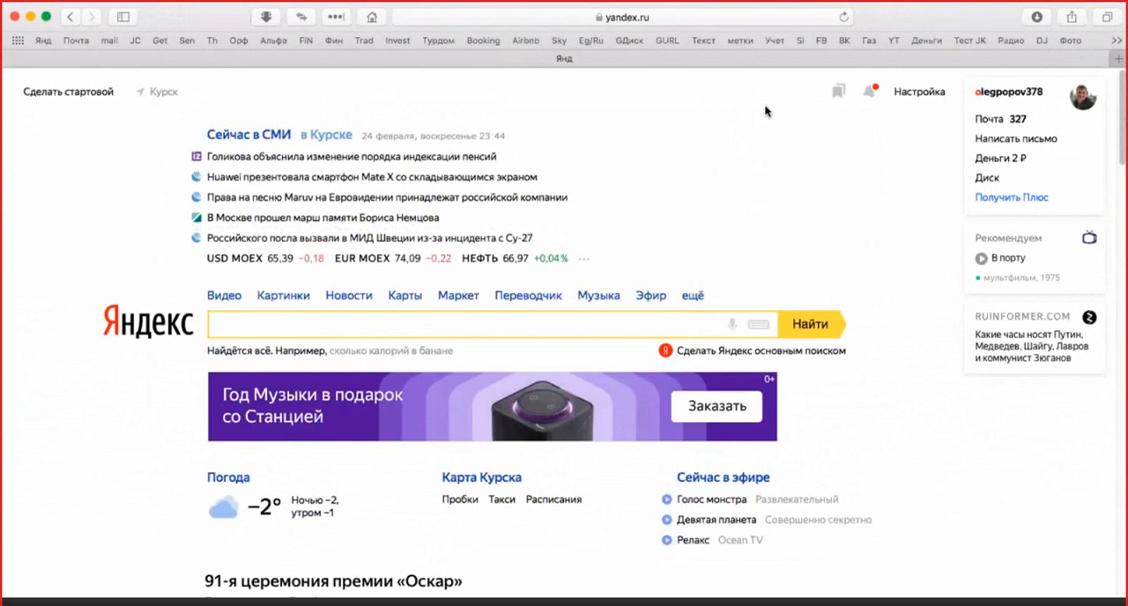
Step: Open VK in a new tab, go to the first listed network business training community's management settings, and open its cover settings
super+click(844, 44)
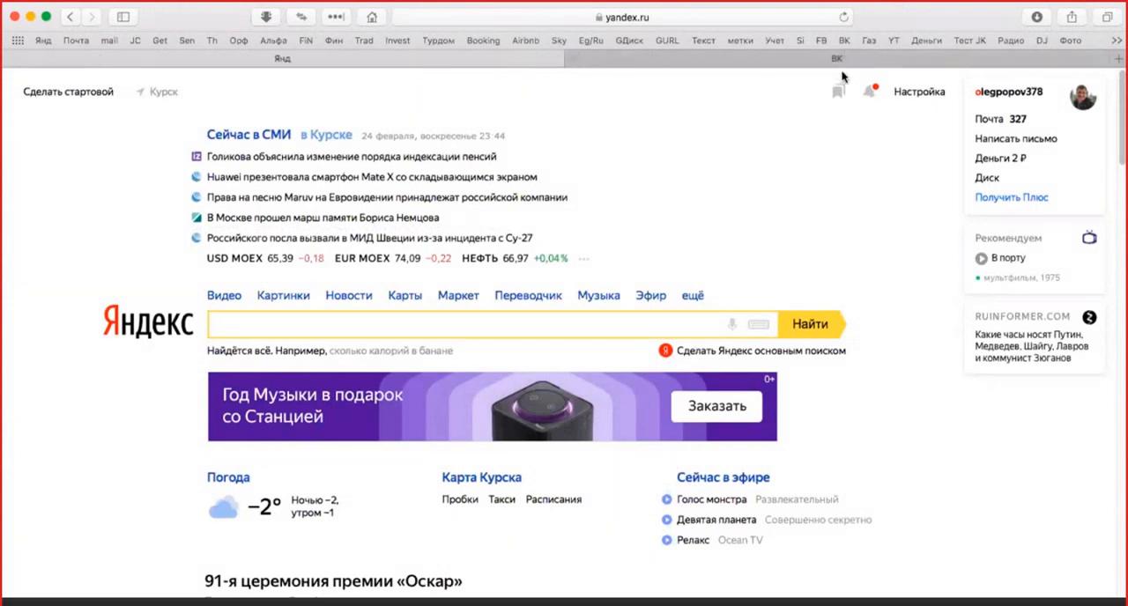
click(841, 62)
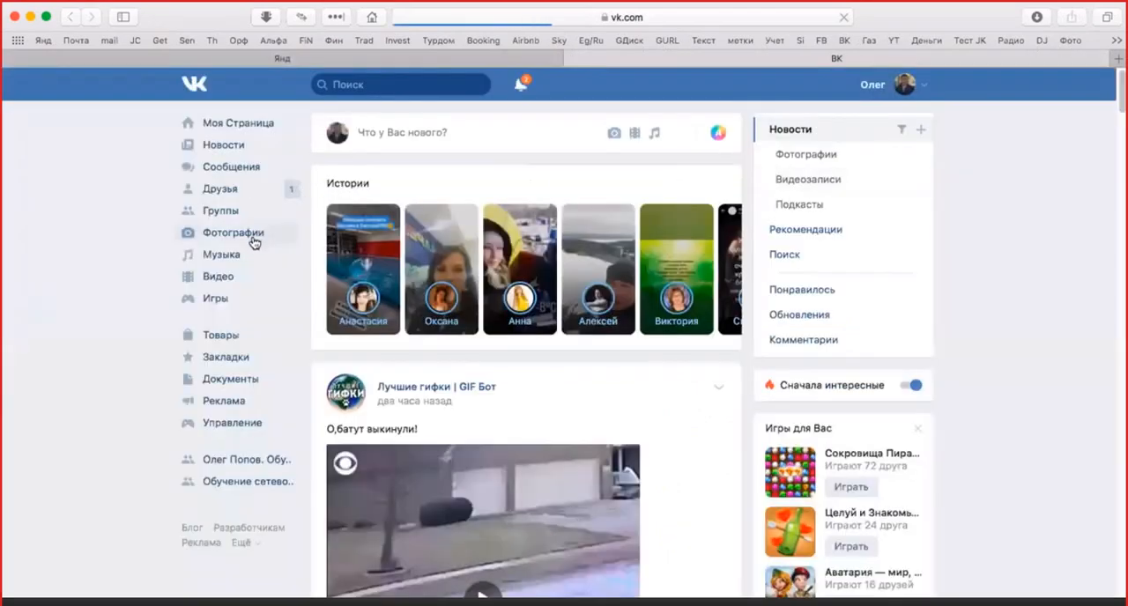
click(245, 459)
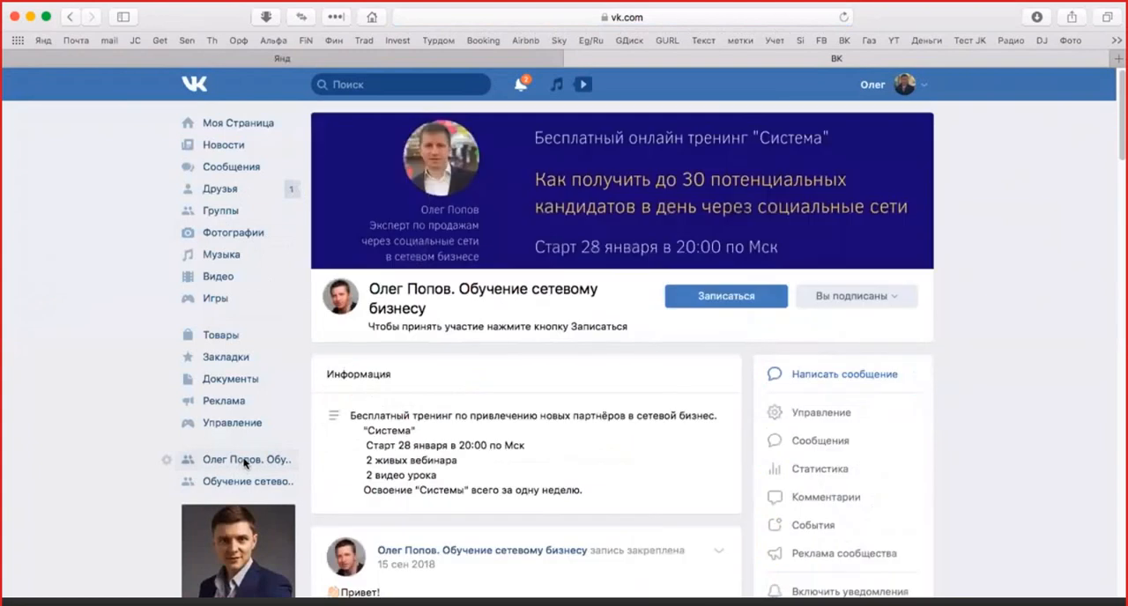
click(819, 415)
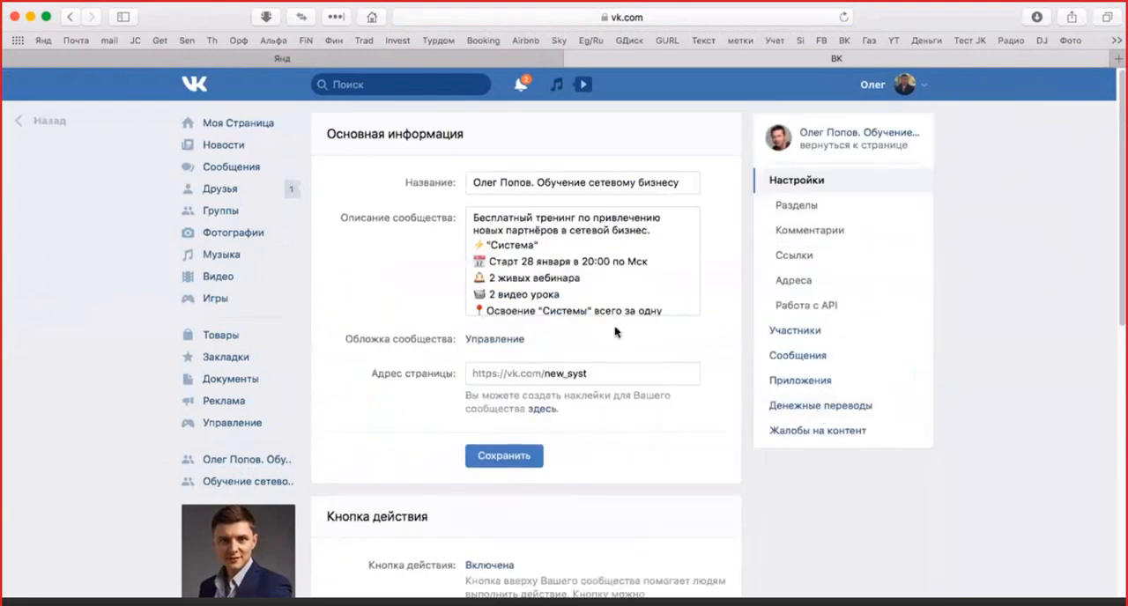
scroll(615, 331, down, 1)
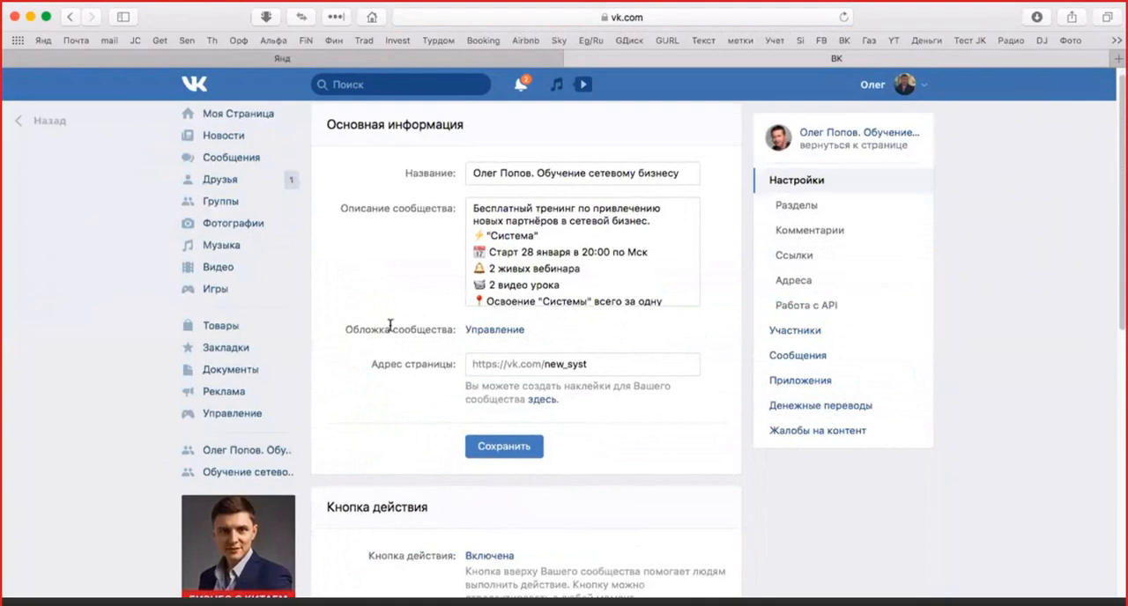
click(494, 333)
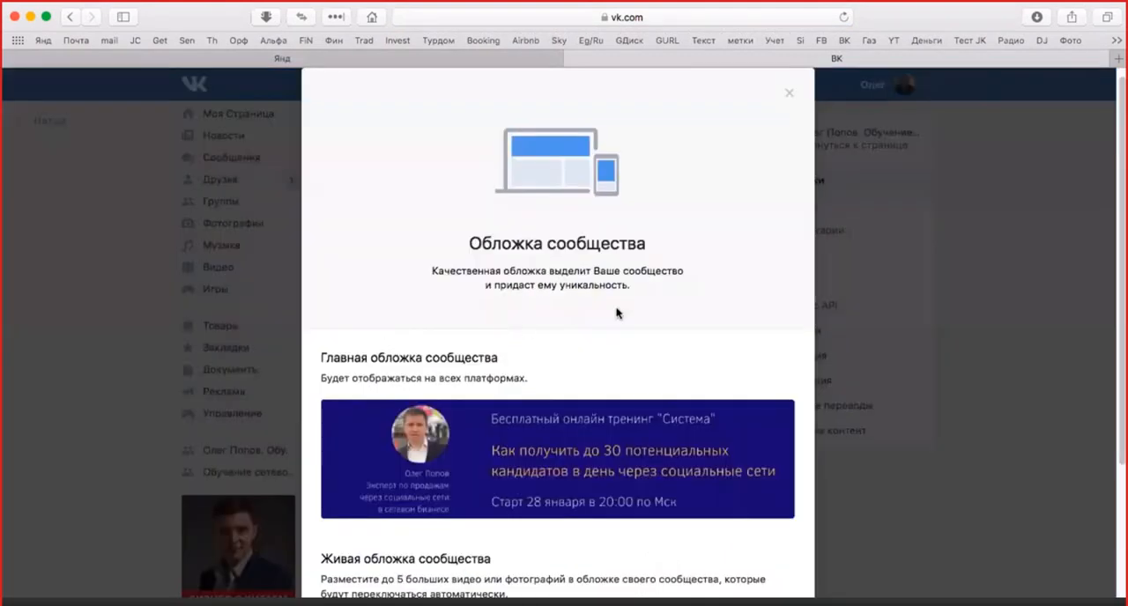
Step: Delete the community's main cover image and confirm the removal
scroll(617, 311, down, 3)
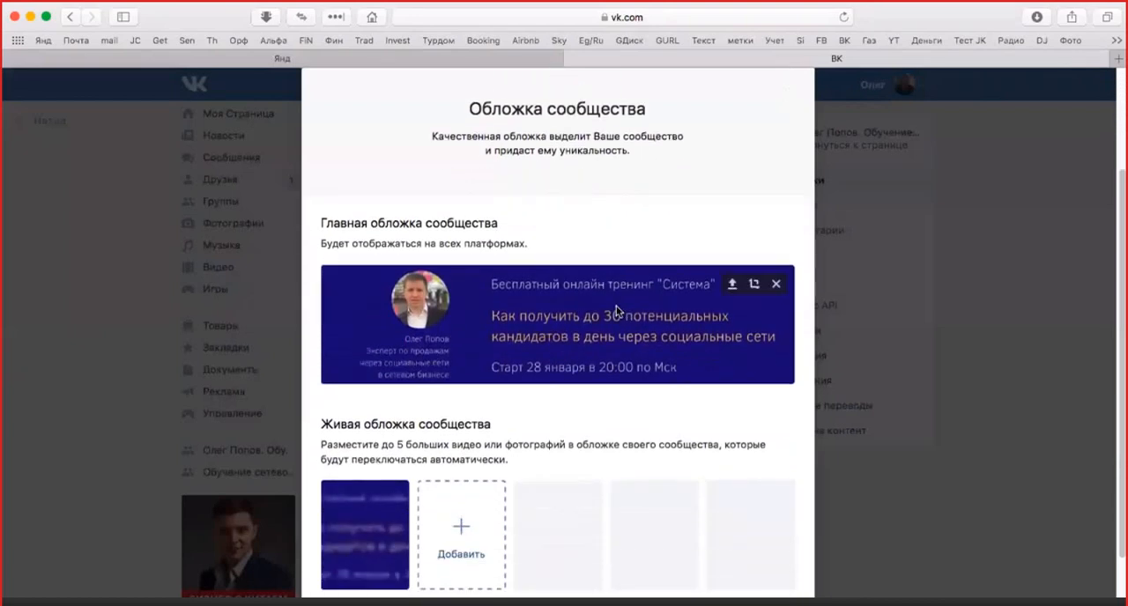
scroll(619, 323, down, 2)
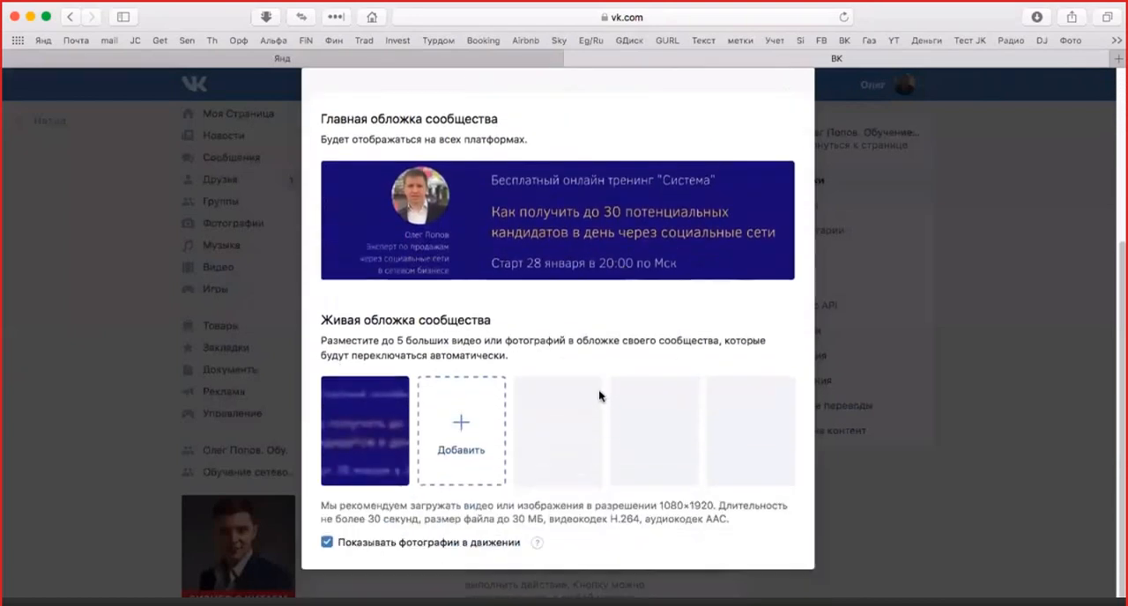
scroll(598, 392, up, 3)
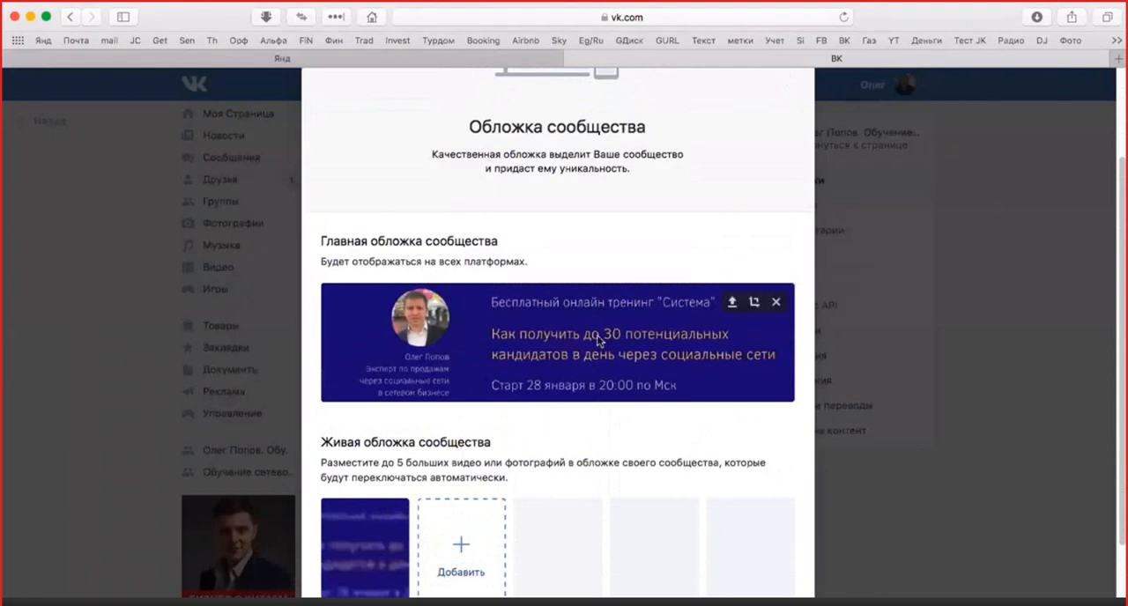
scroll(597, 339, up, 3)
scroll(596, 335, down, 6)
scroll(643, 304, up, 3)
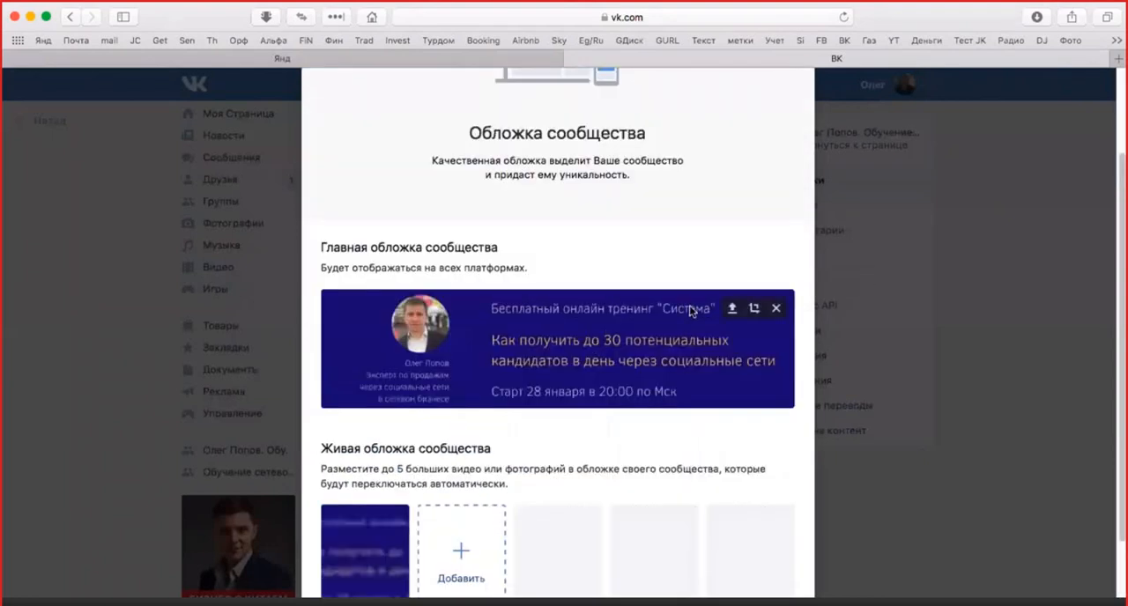
click(775, 308)
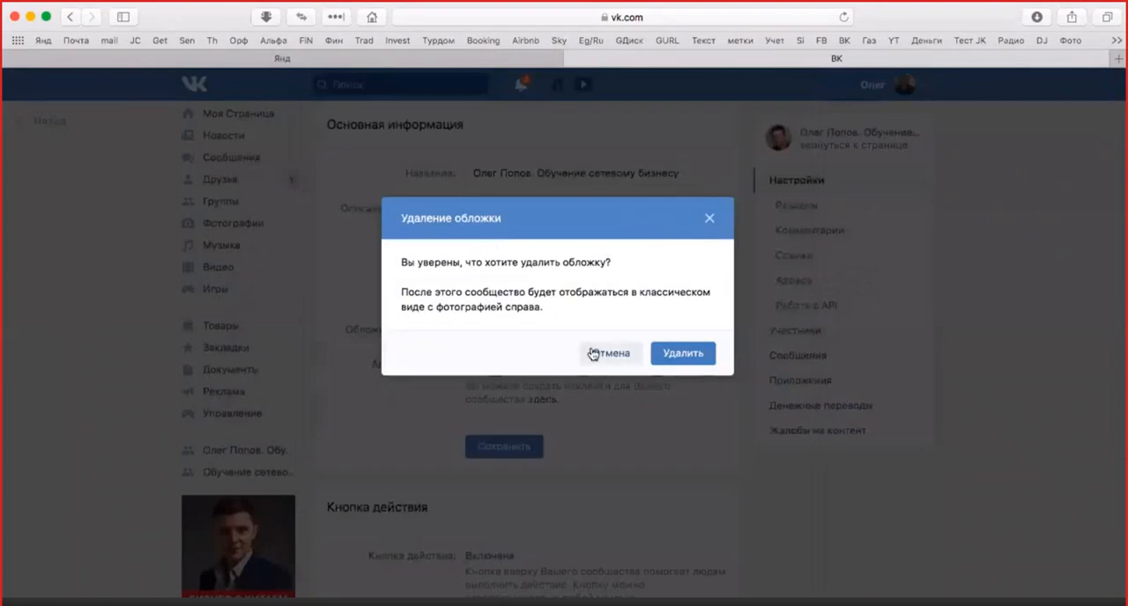
click(678, 355)
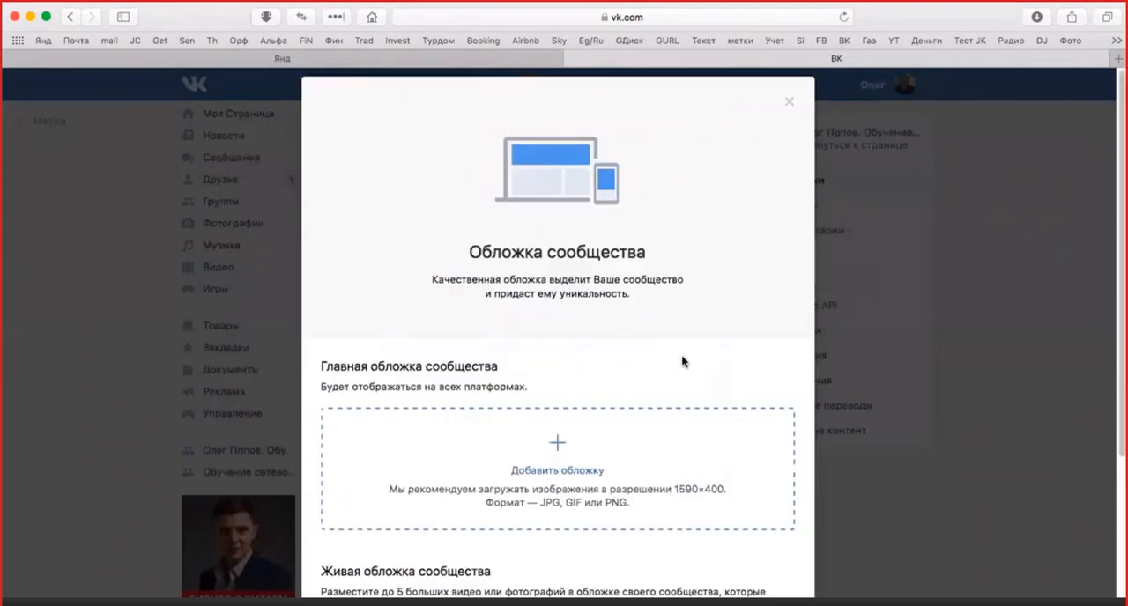
Step: Examine the recommended resolution and file formats for the community's main cover
scroll(660, 371, down, 5)
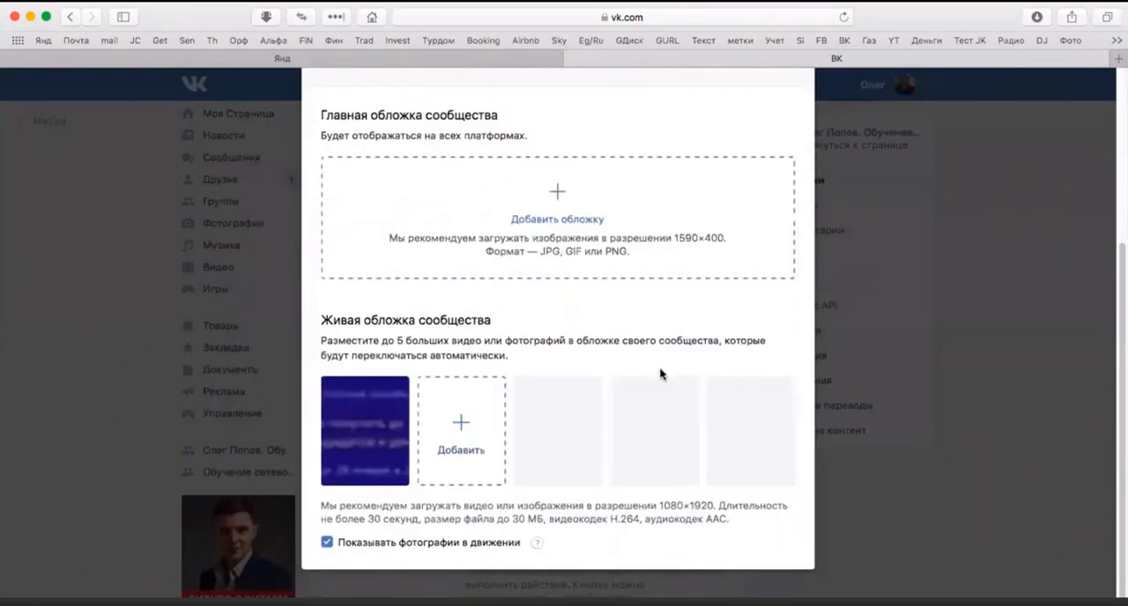
scroll(660, 372, up, 5)
scroll(662, 369, down, 5)
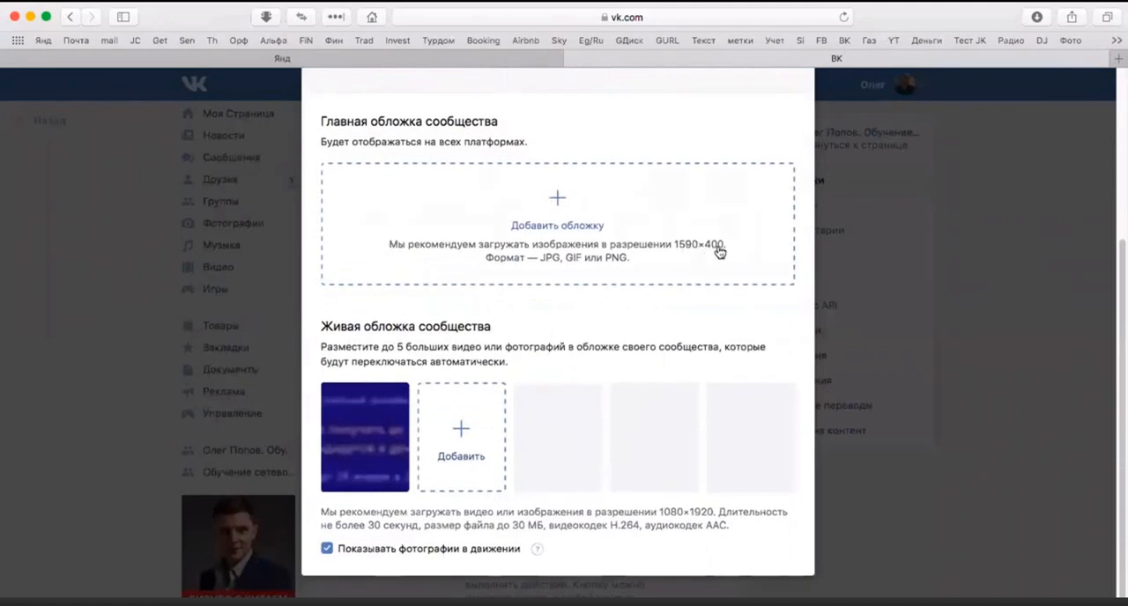
scroll(731, 249, up, 5)
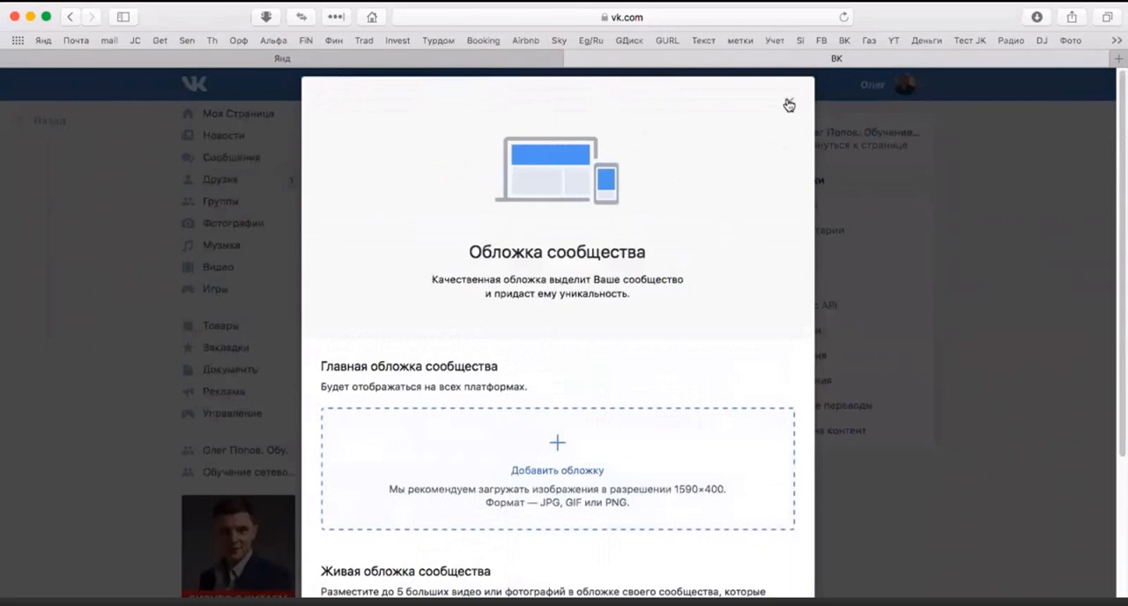
click(789, 104)
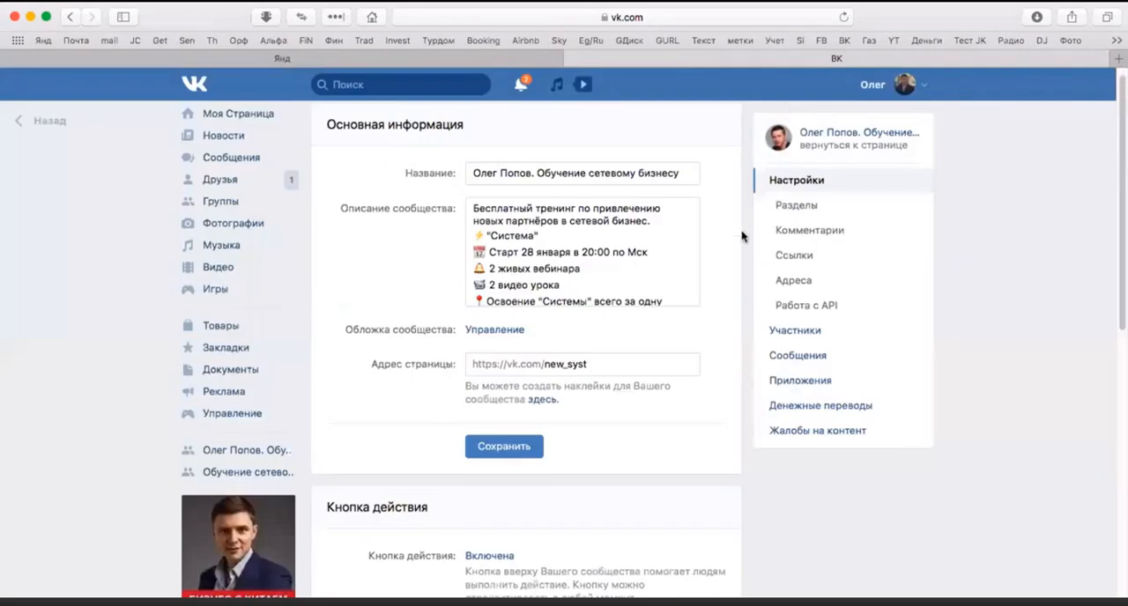
scroll(741, 237, up, 1)
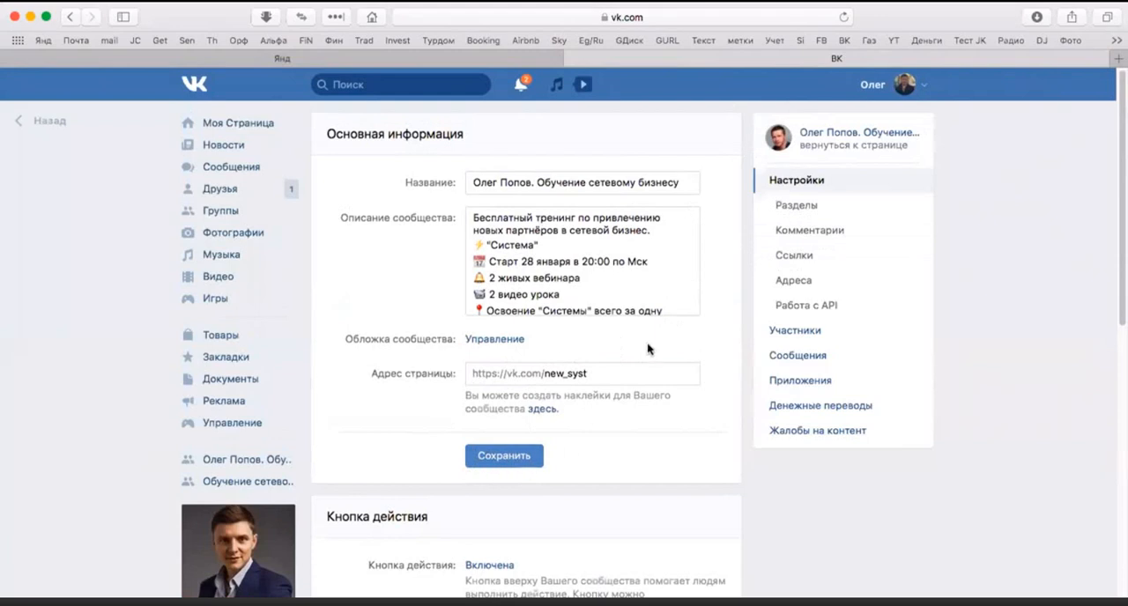
click(493, 339)
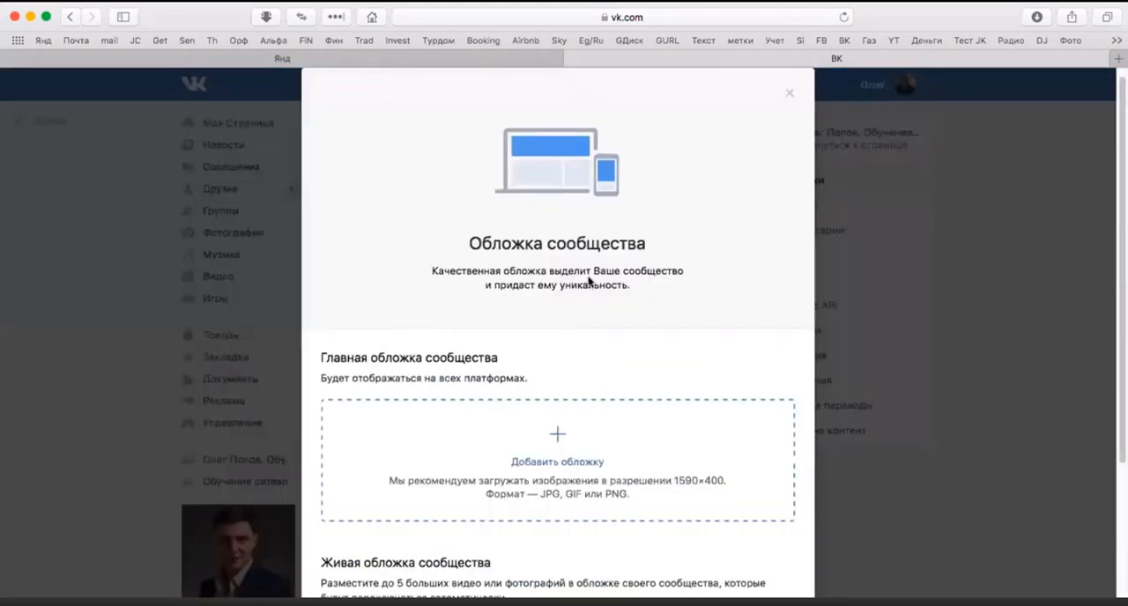
scroll(614, 334, down, 2)
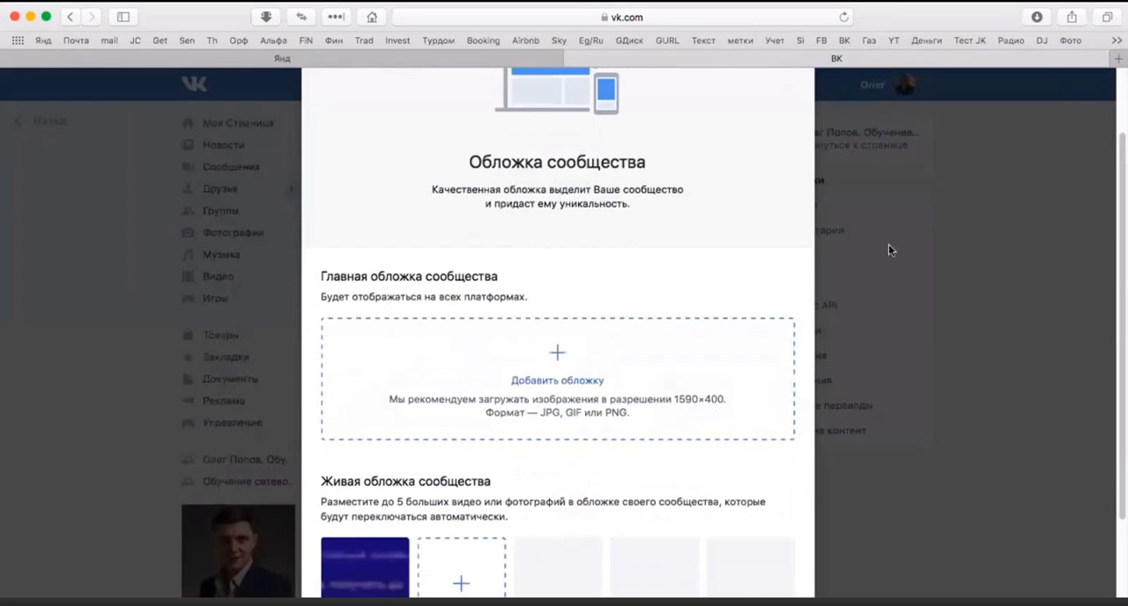
Step: Switch to Canva and create a blank custom-size design of 1590 × 400 pixels
click(1116, 41)
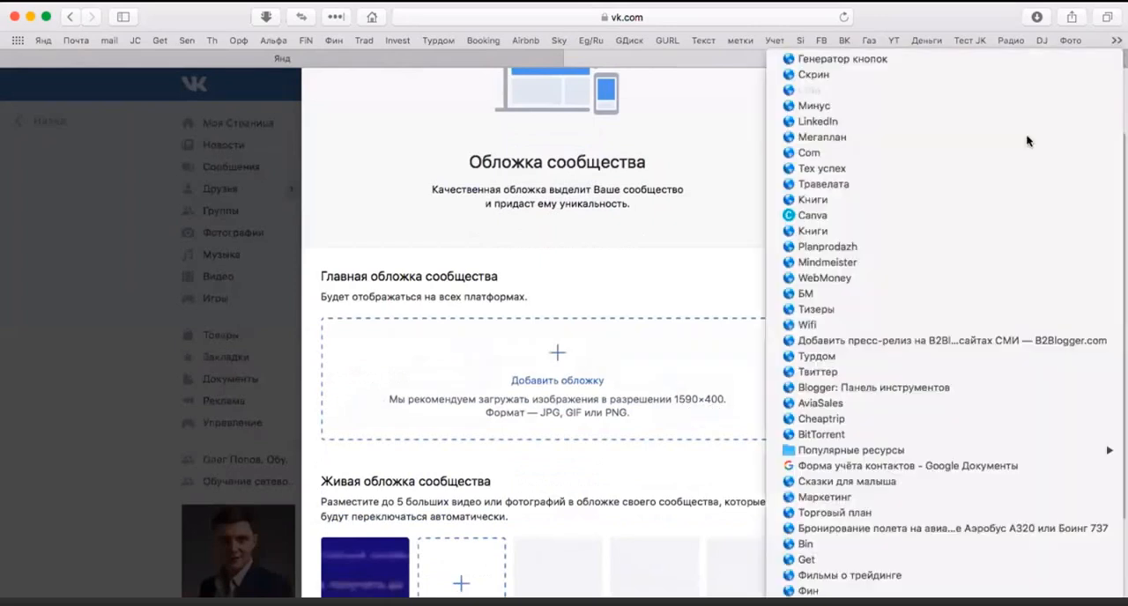
click(856, 223)
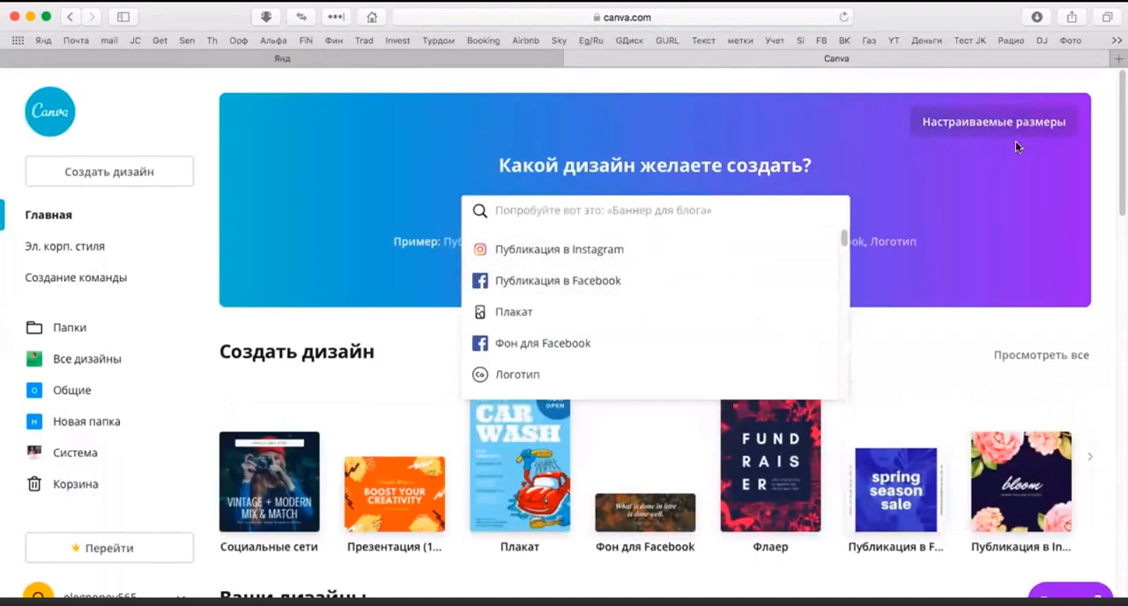
click(958, 129)
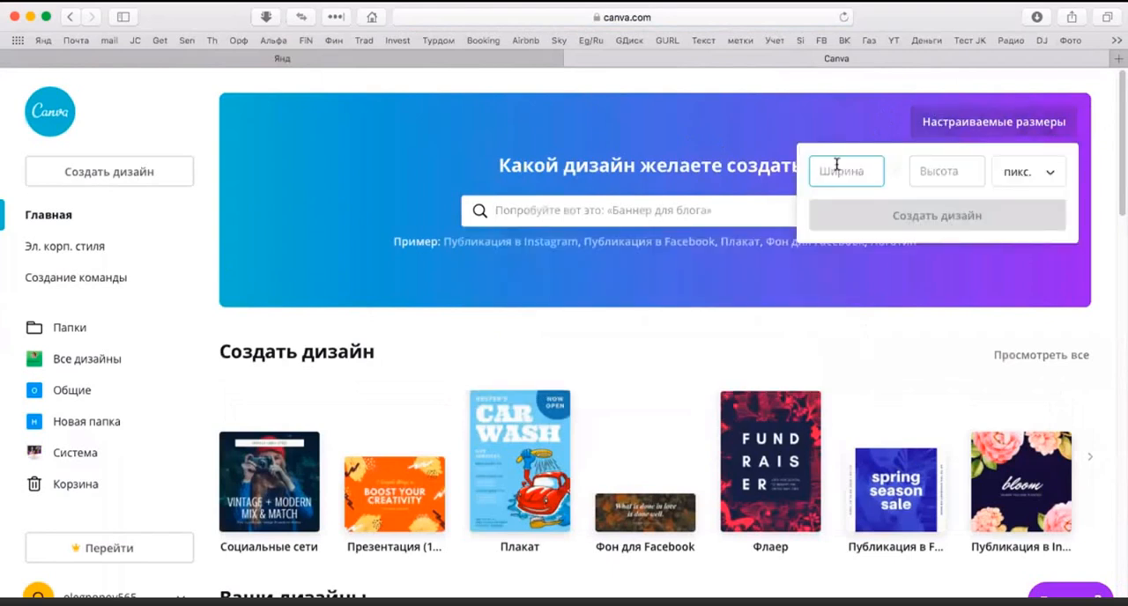
text(1590)
click(923, 173)
text(400)
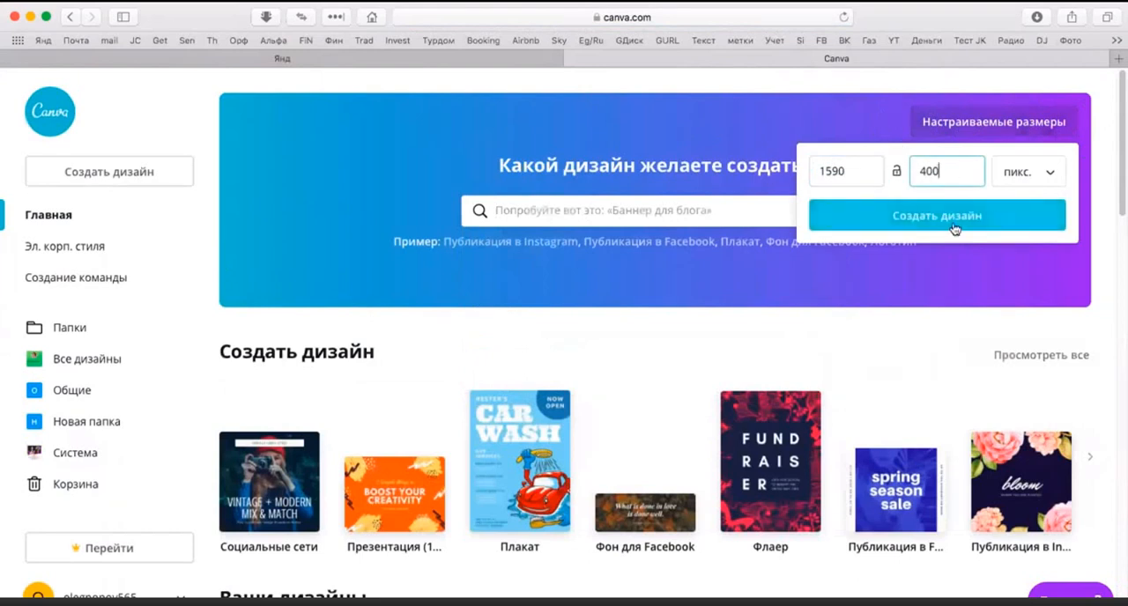
click(952, 226)
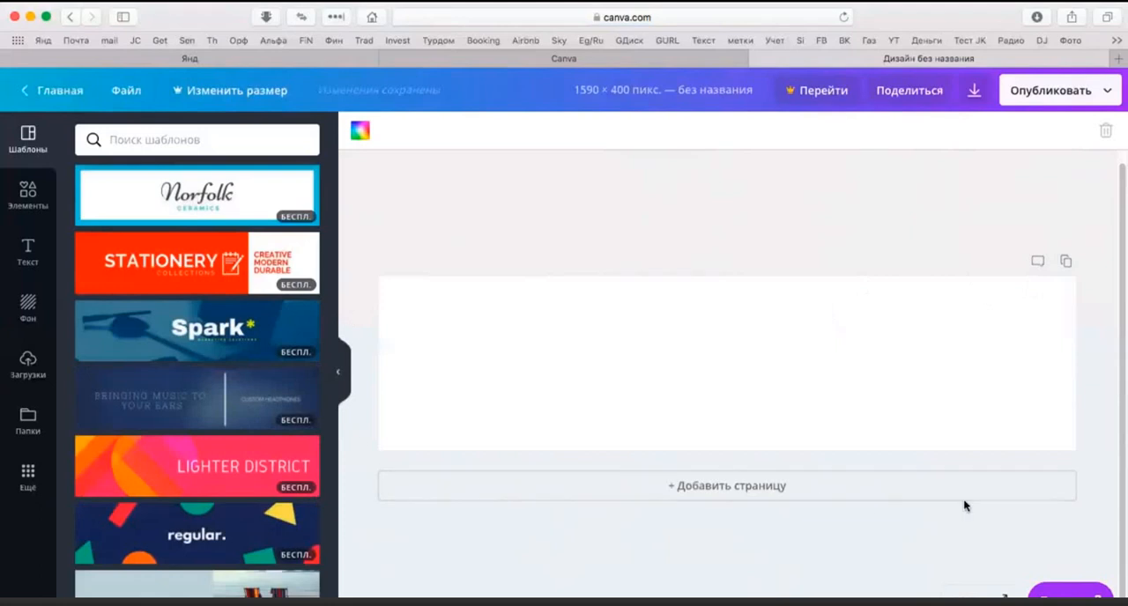
Step: Browse the free backgrounds and apply the turquoise gradient to the blank cover page
click(29, 309)
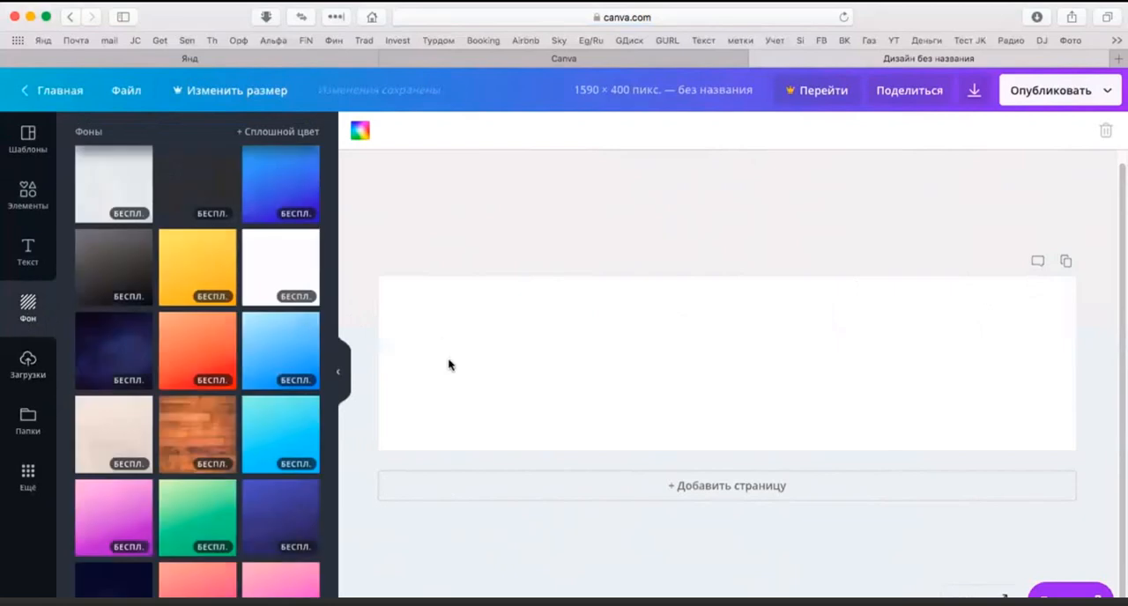
scroll(186, 402, down, 4)
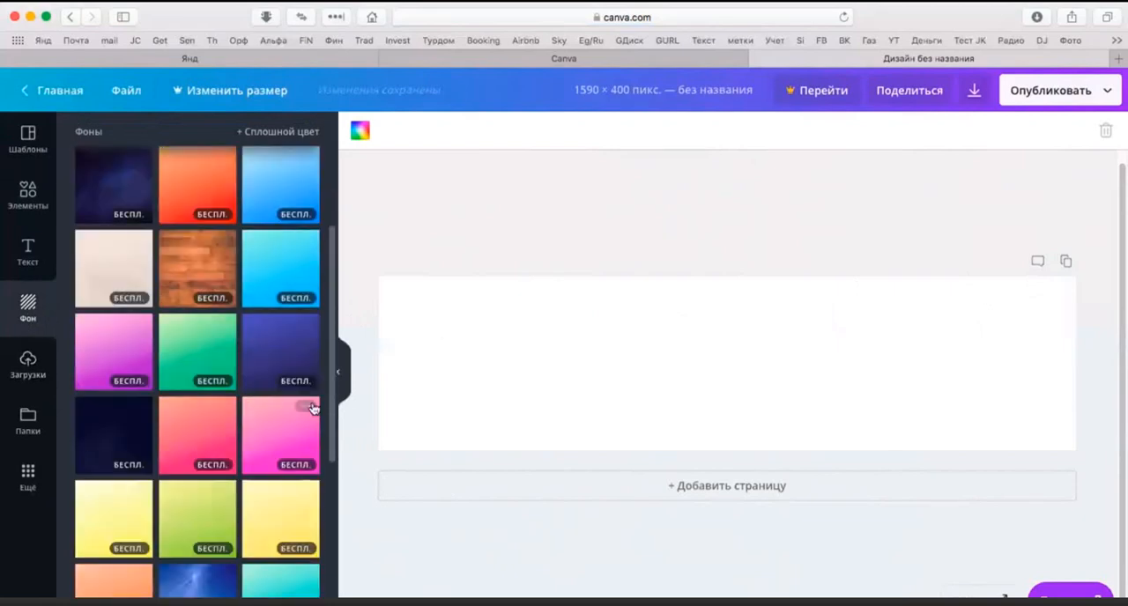
scroll(259, 427, down, 3)
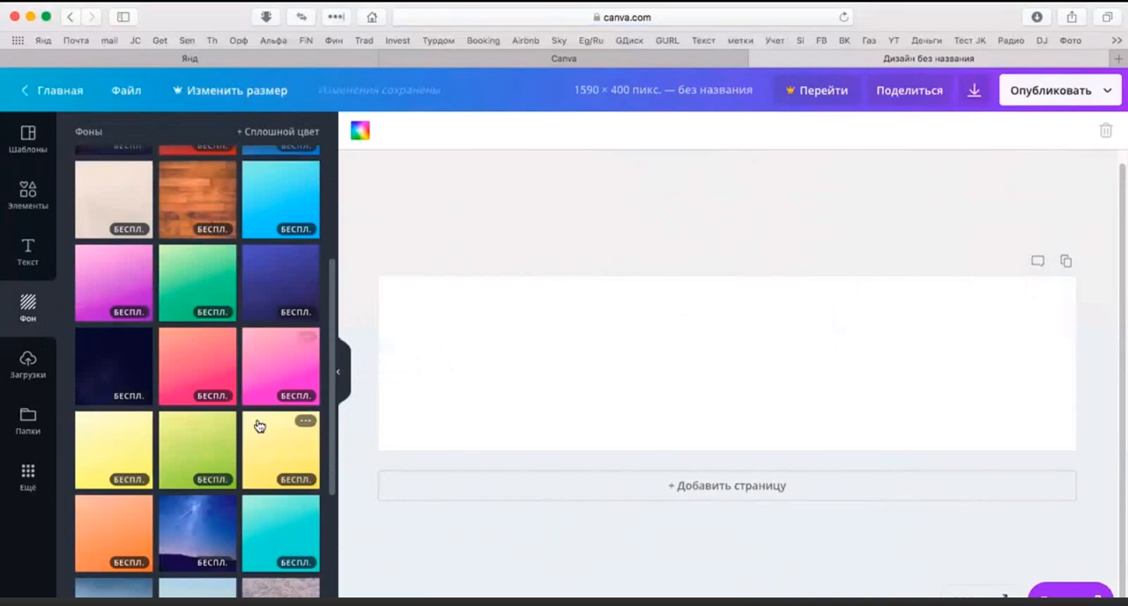
scroll(284, 478, down, 10)
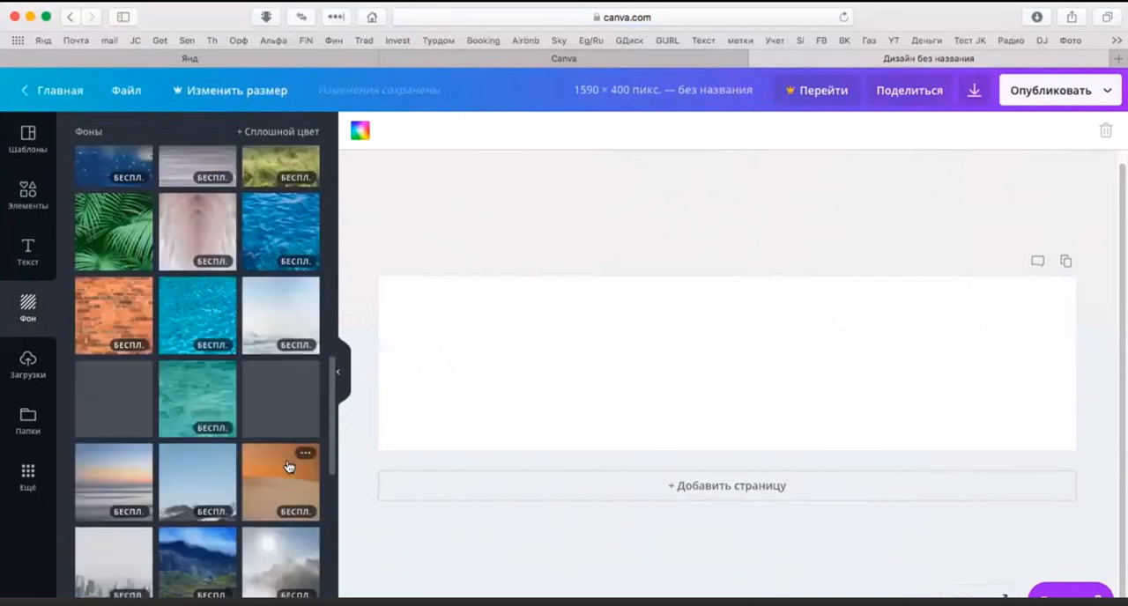
scroll(289, 462, up, 3)
scroll(289, 463, up, 3)
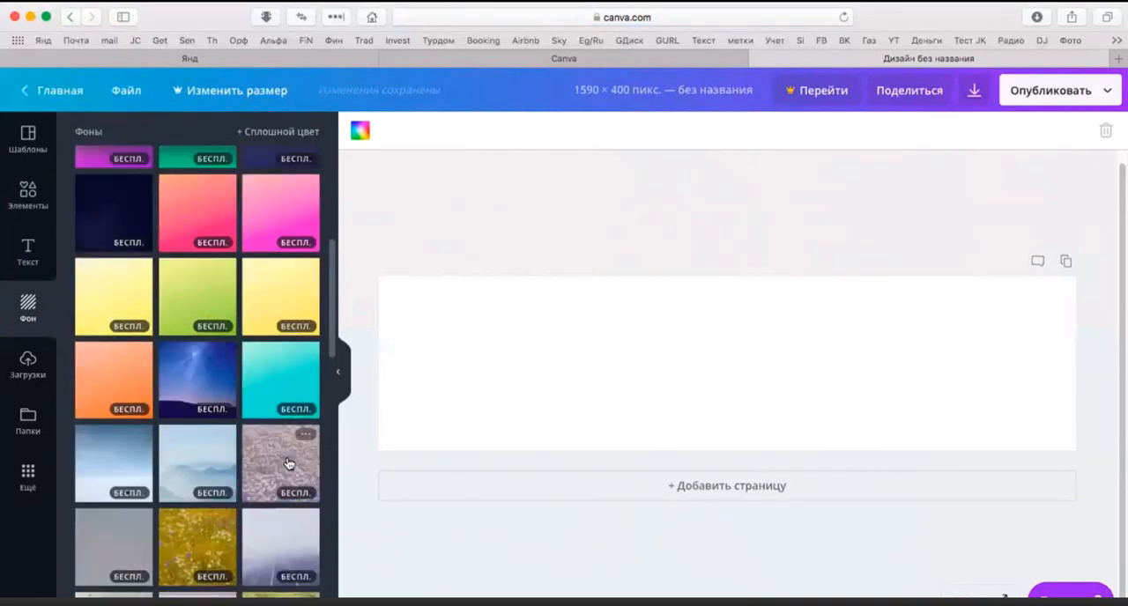
drag(272, 382, 410, 312)
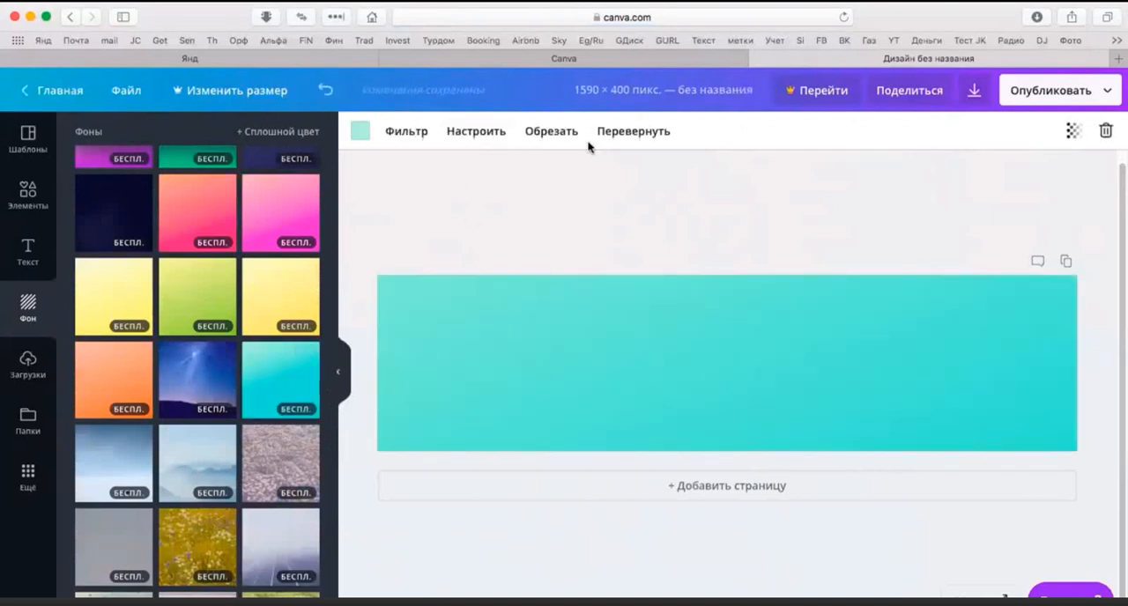
Step: Try out the vignette and blur adjustments on the turquoise background, then close the adjustment settings
click(476, 132)
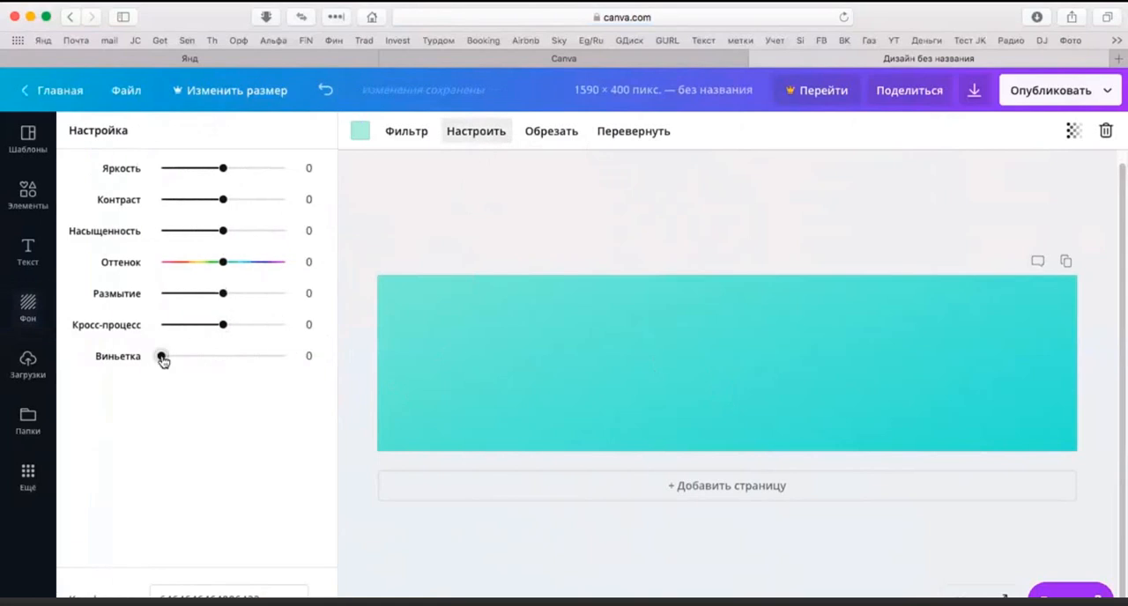
drag(161, 356, 108, 361)
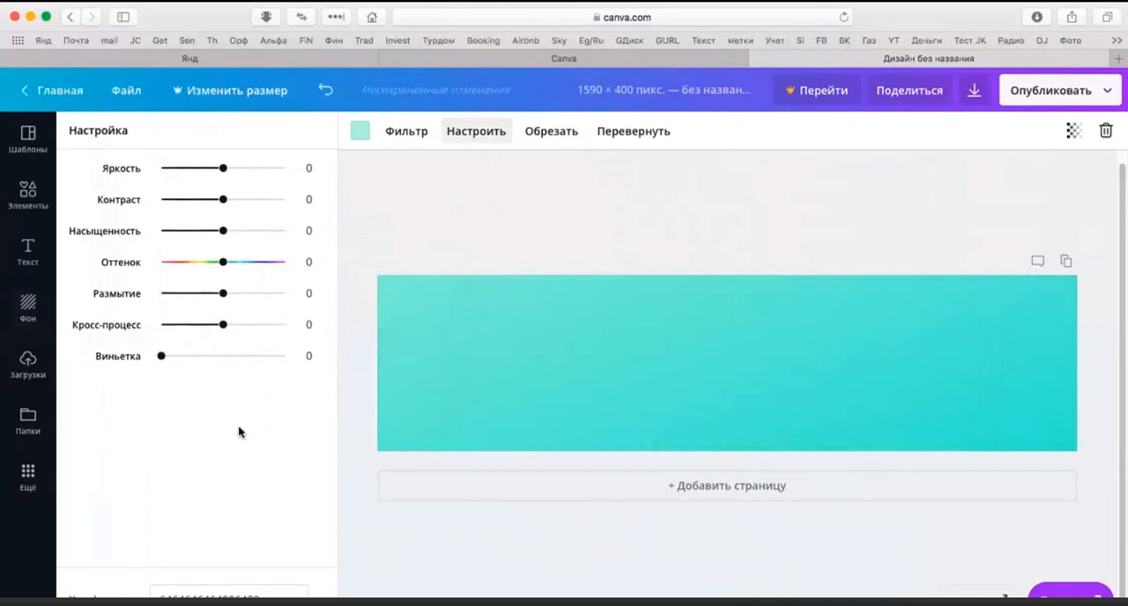
mouse_move(222, 295)
mouse_down()
mouse_move(136, 304)
mouse_move(244, 296)
mouse_move(218, 304)
mouse_up()
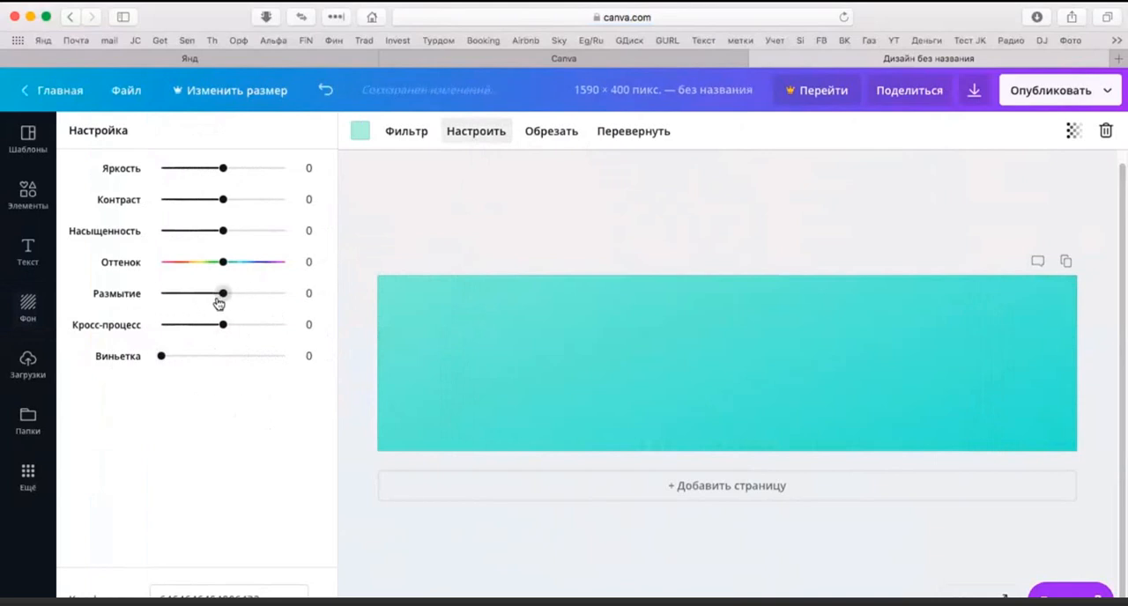
click(458, 131)
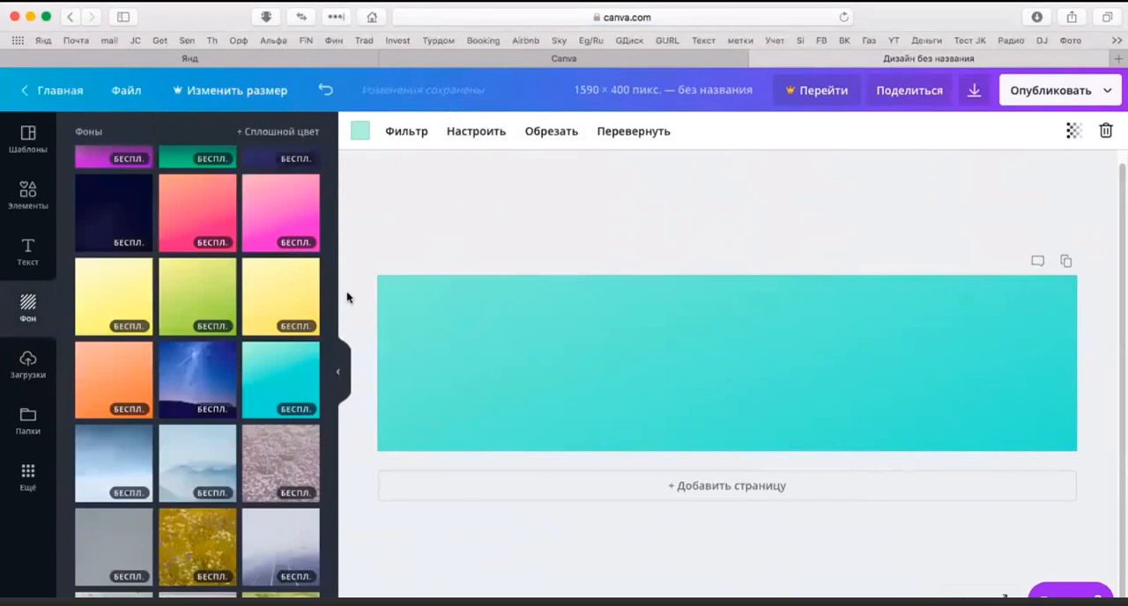
Step: Look through the free cover templates and the available element categories, such as frames, illustrations and icons
click(28, 196)
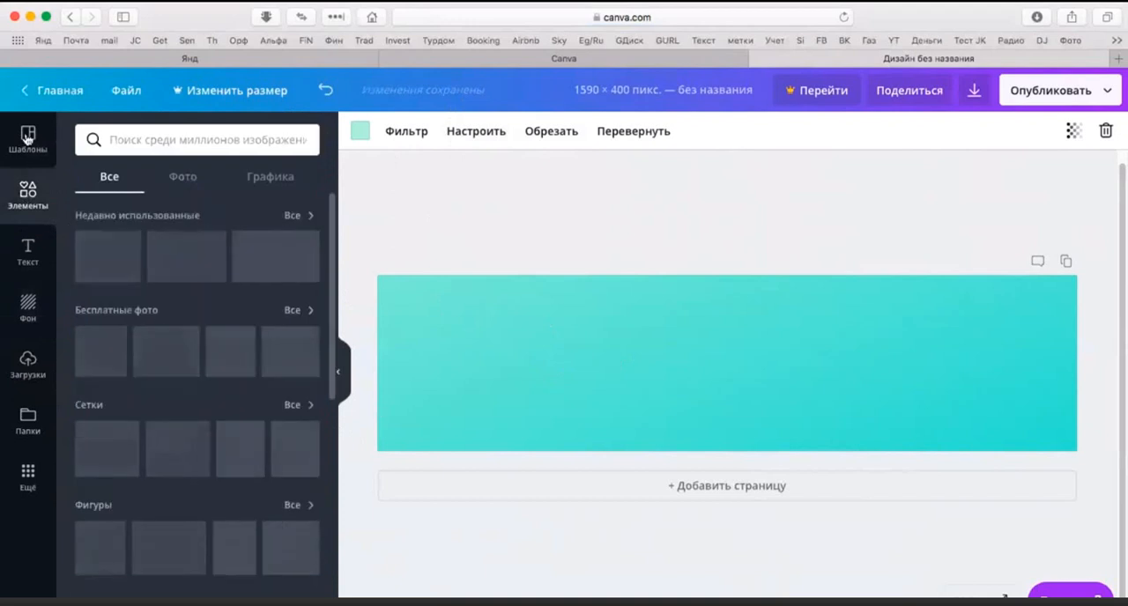
click(28, 139)
click(24, 192)
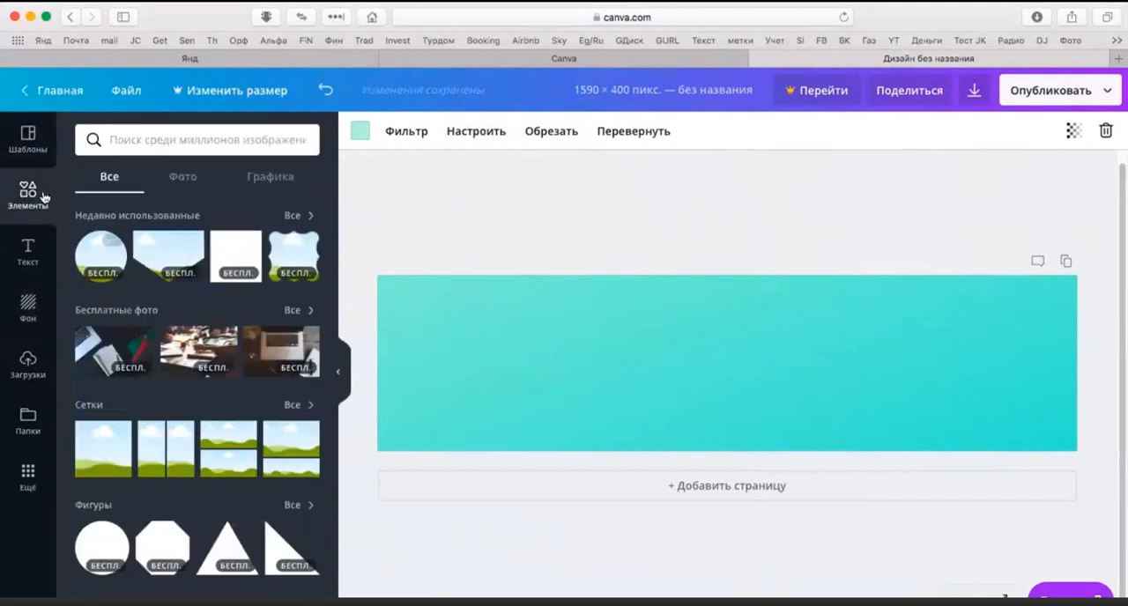
click(25, 137)
scroll(205, 331, down, 5)
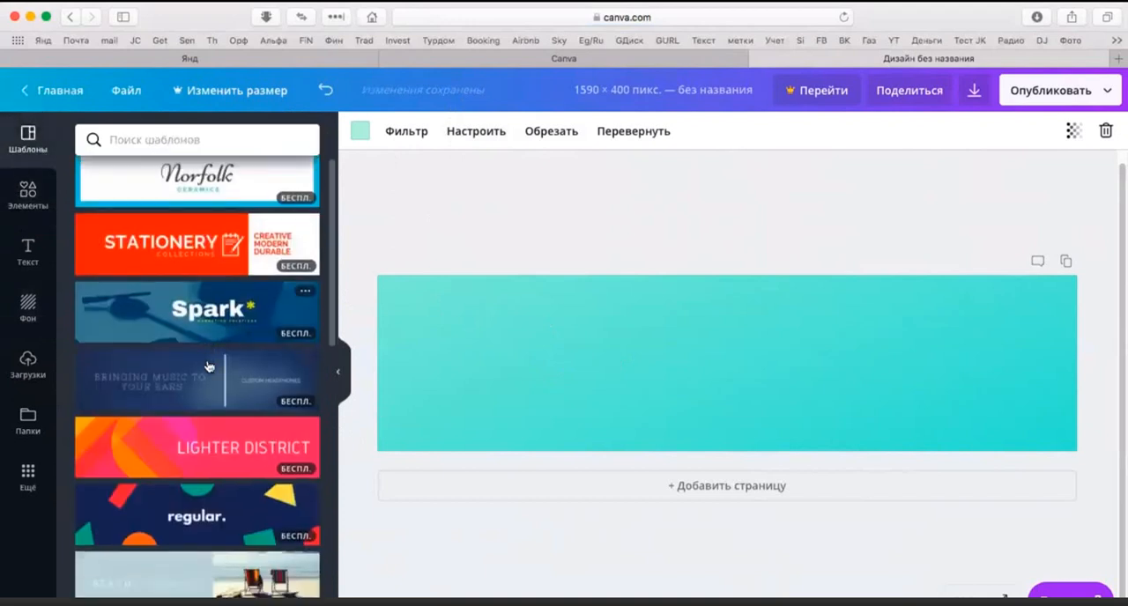
scroll(149, 361, up, 5)
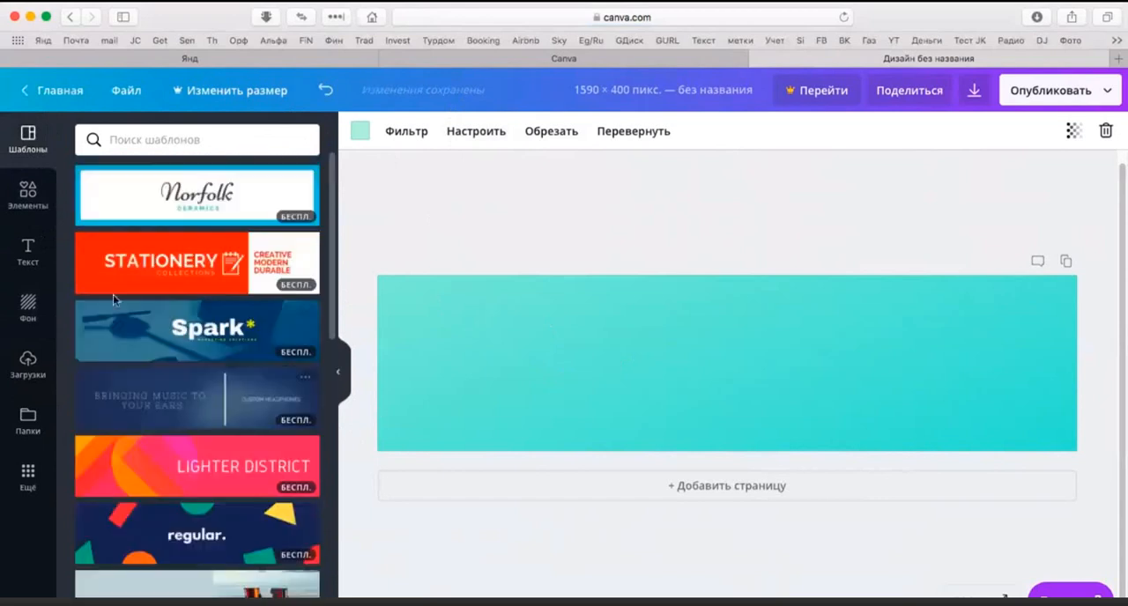
click(27, 194)
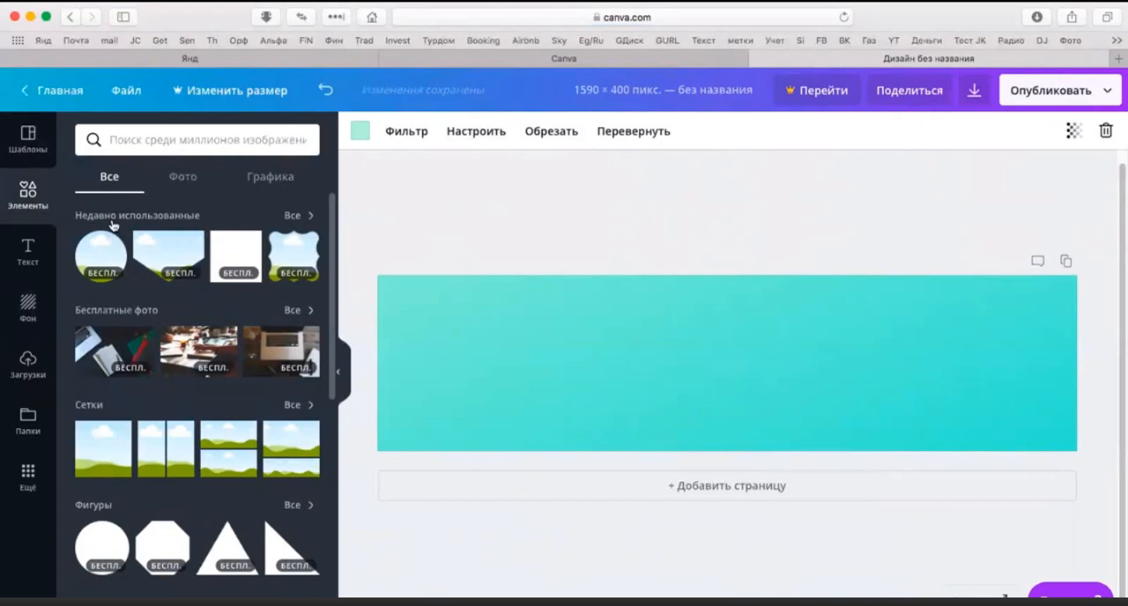
scroll(132, 237, down, 10)
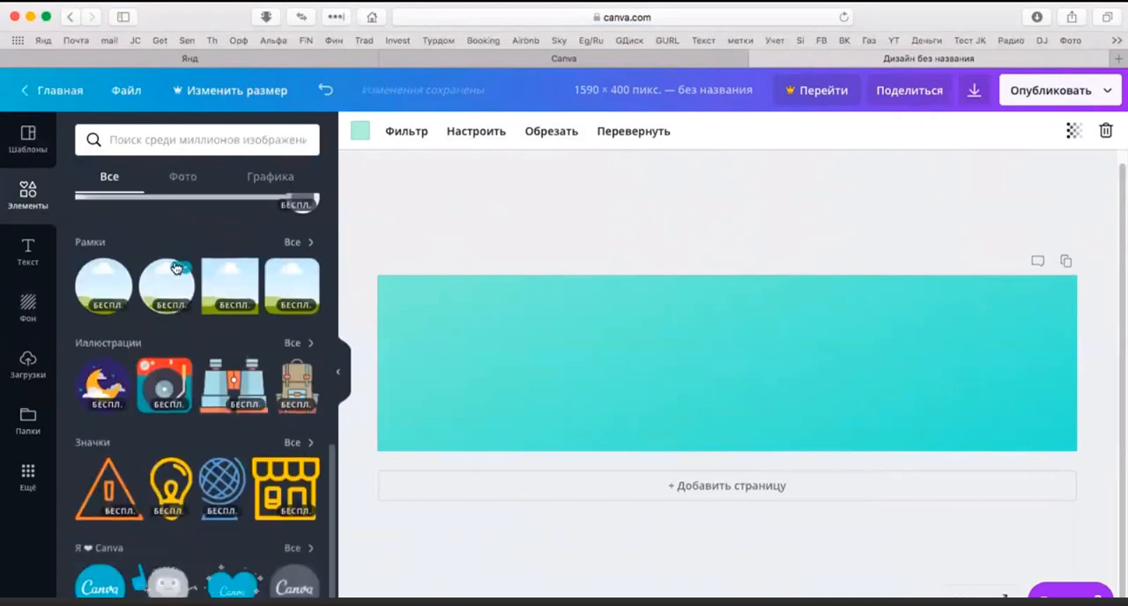
scroll(137, 240, up, 10)
Step: Browse the full collection of recently used elements for a frame that suits the cover
click(310, 222)
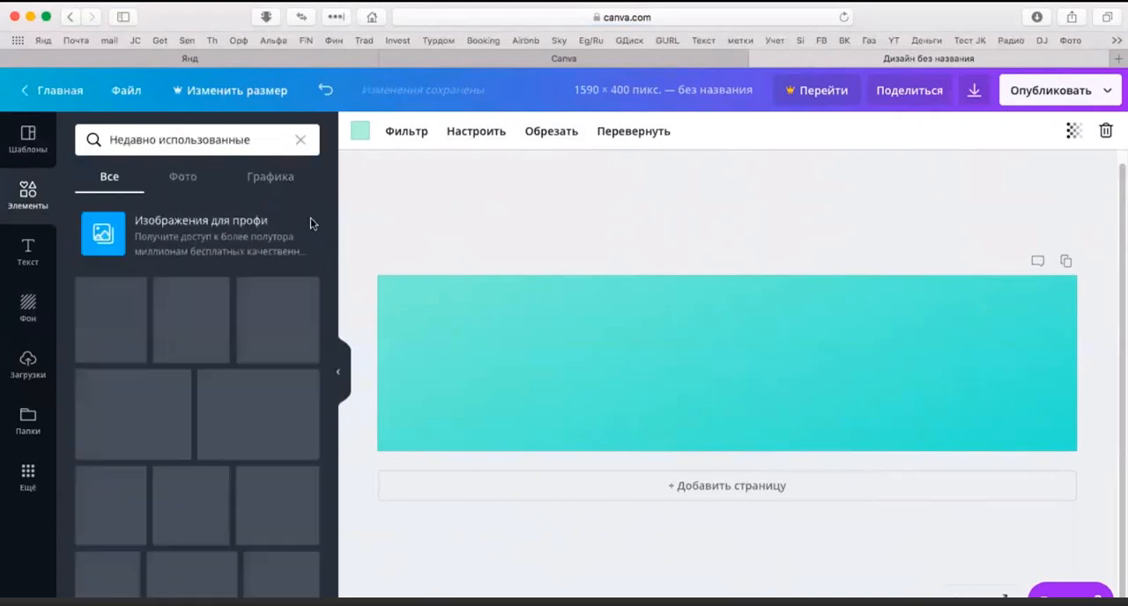
scroll(238, 295, down, 3)
scroll(240, 298, down, 8)
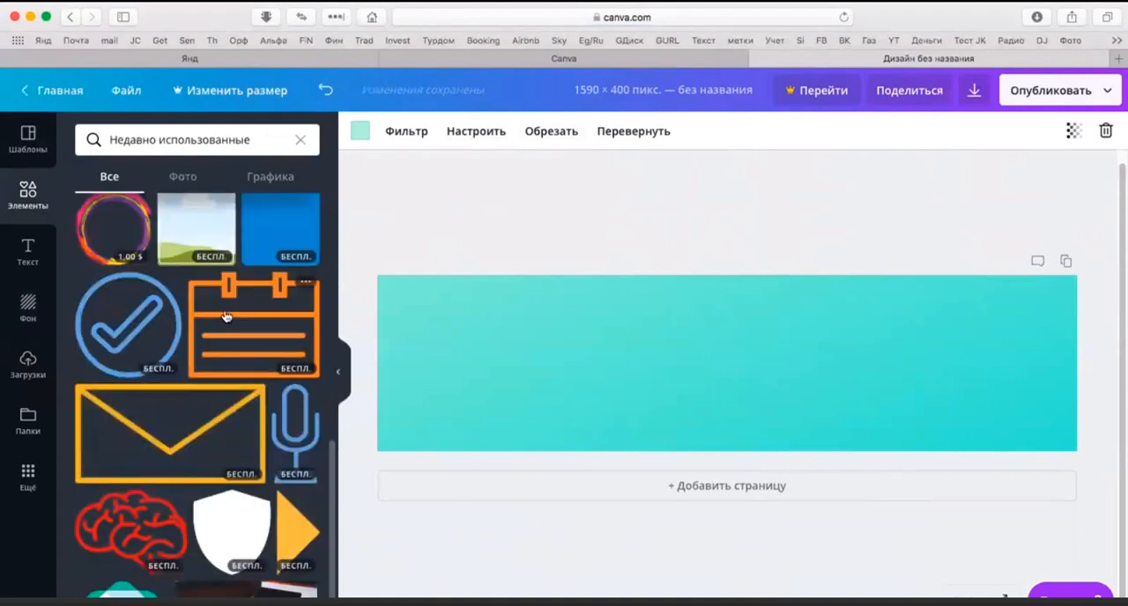
scroll(243, 307, up, 2)
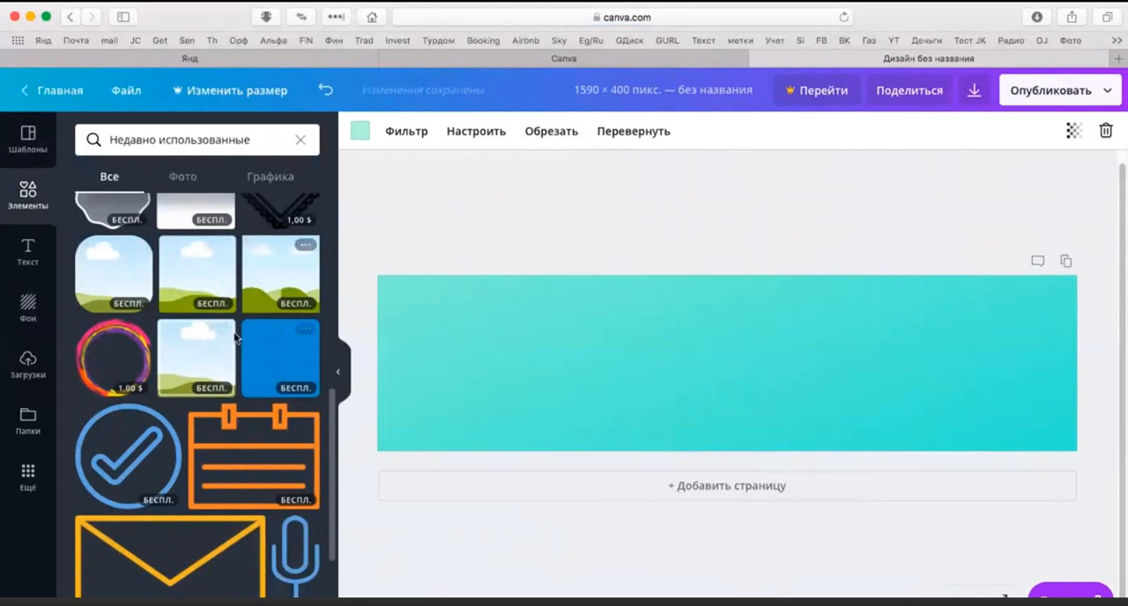
scroll(219, 351, up, 1)
scroll(219, 348, down, 3)
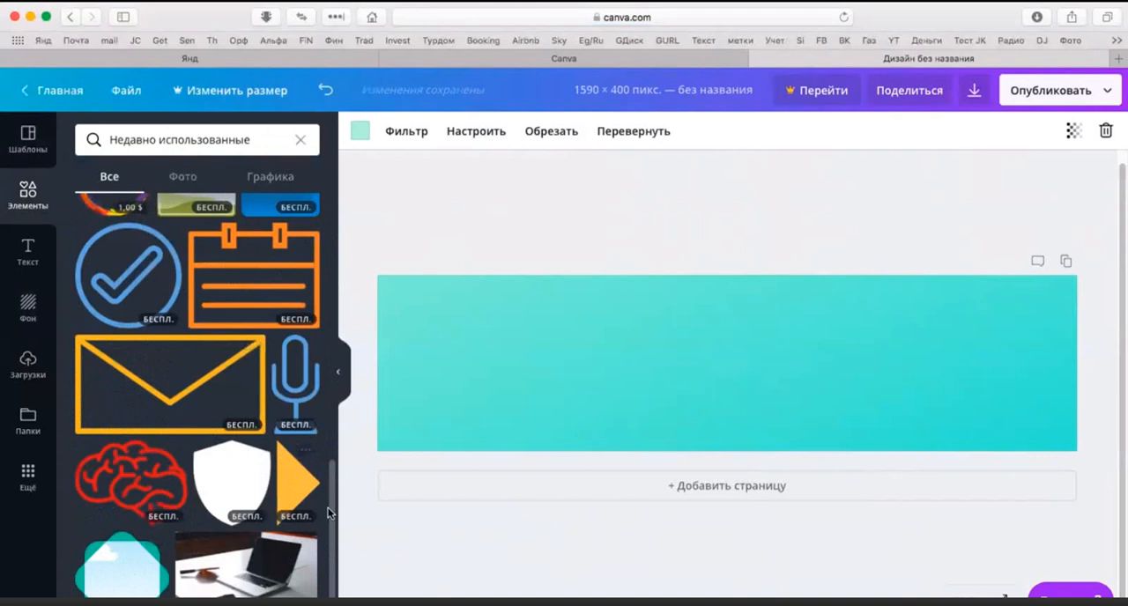
scroll(310, 483, up, 5)
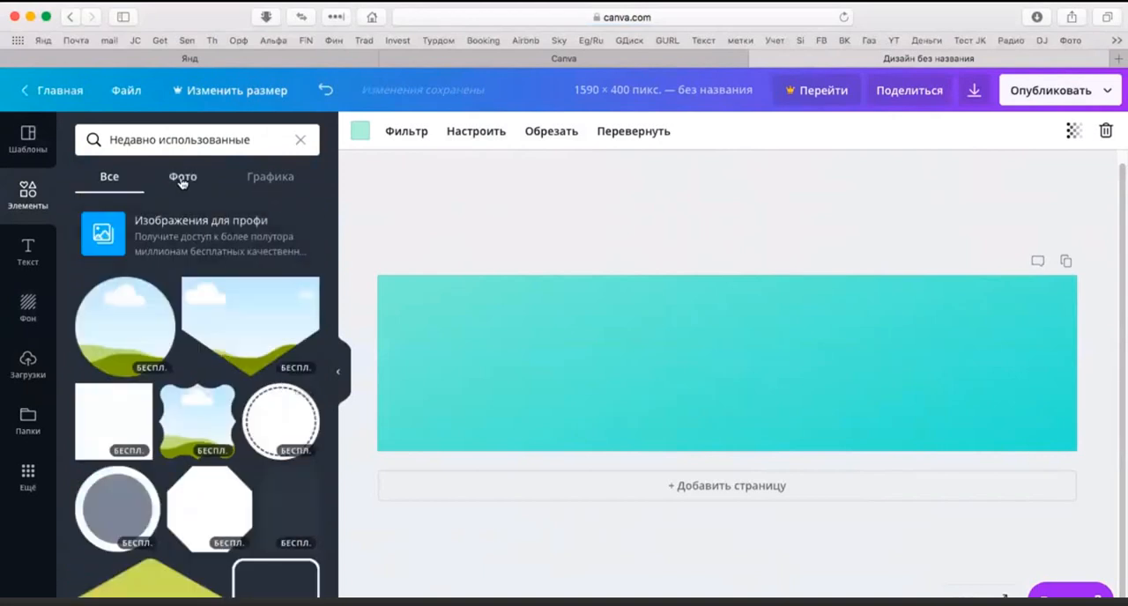
scroll(132, 282, down, 1)
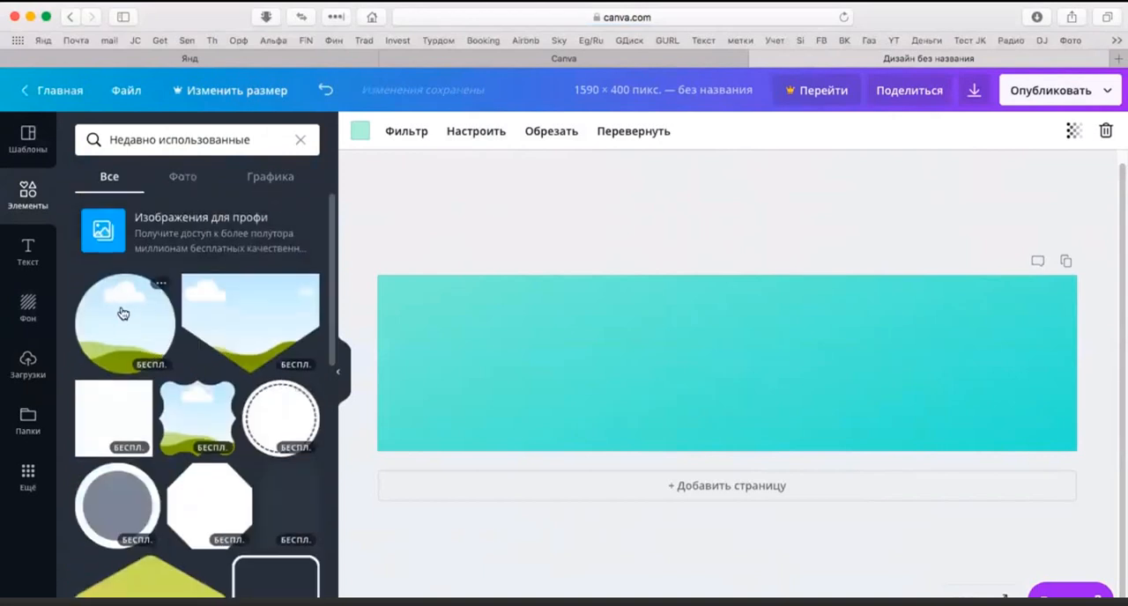
Step: Place the circular frame on the left part of the cover and fill it with the uploaded photo of the man in a dark suit
drag(129, 309, 463, 324)
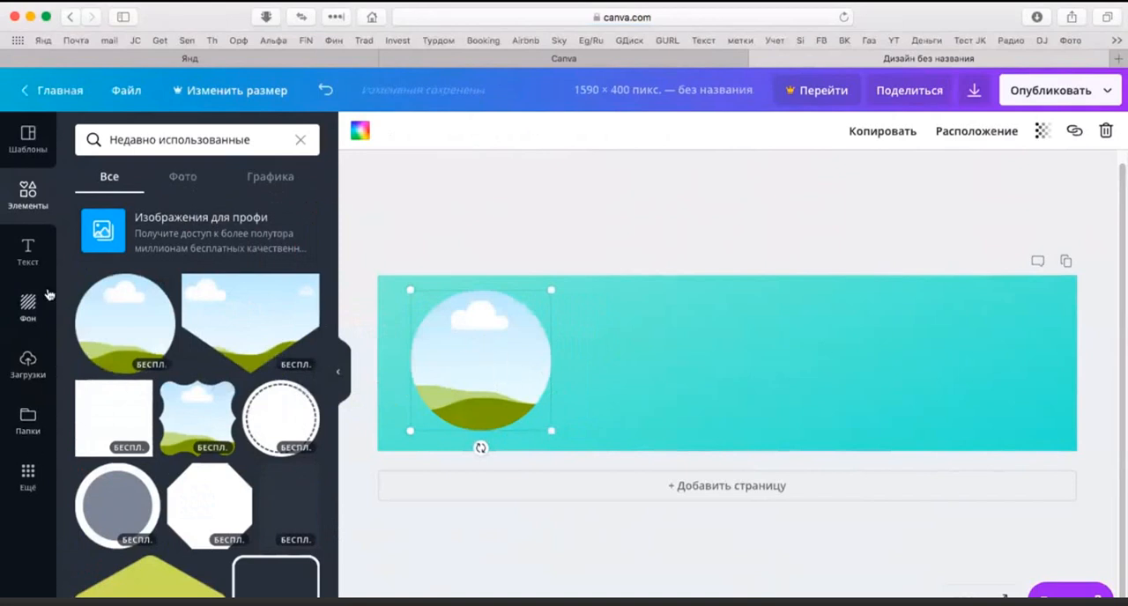
click(31, 363)
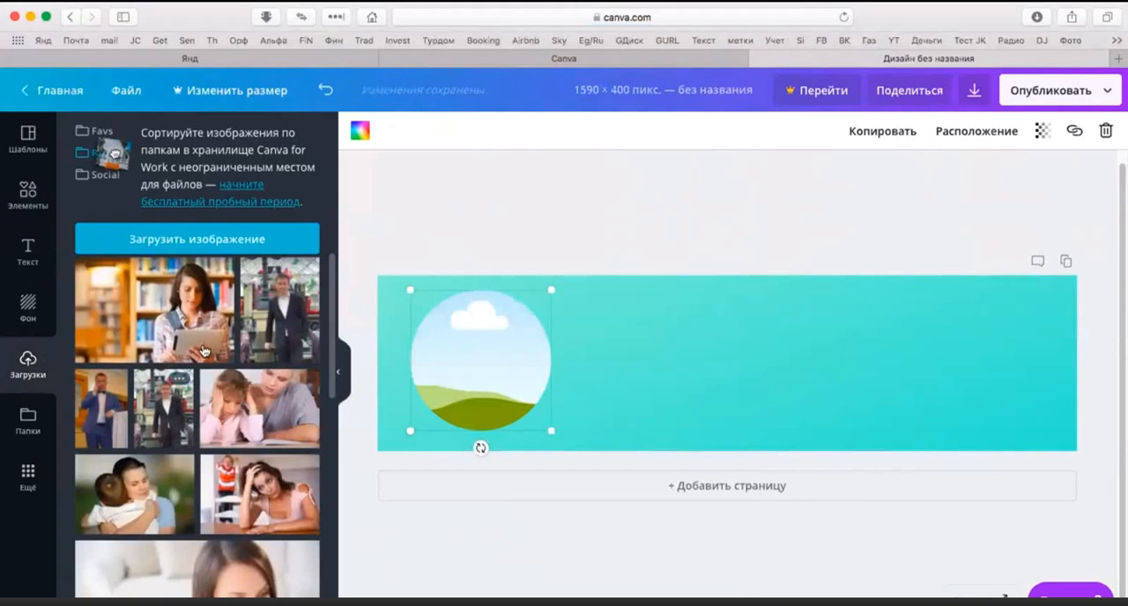
drag(281, 316, 467, 360)
Step: Enlarge the photo inside the circular frame to crop closer on the man, and scale the frame down slightly
double_click(491, 350)
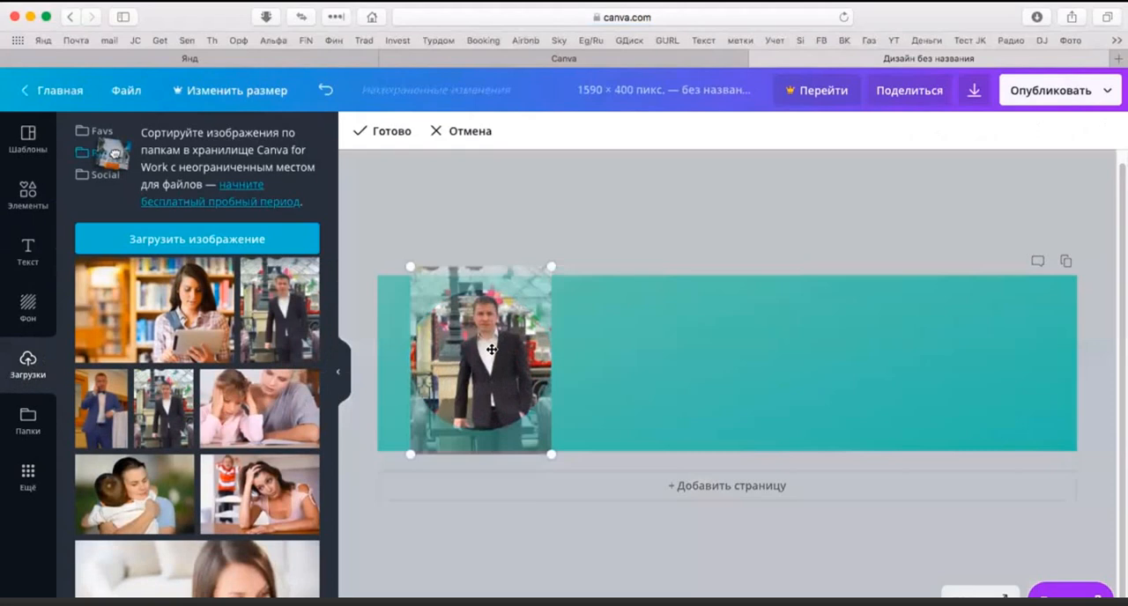
drag(548, 452, 604, 529)
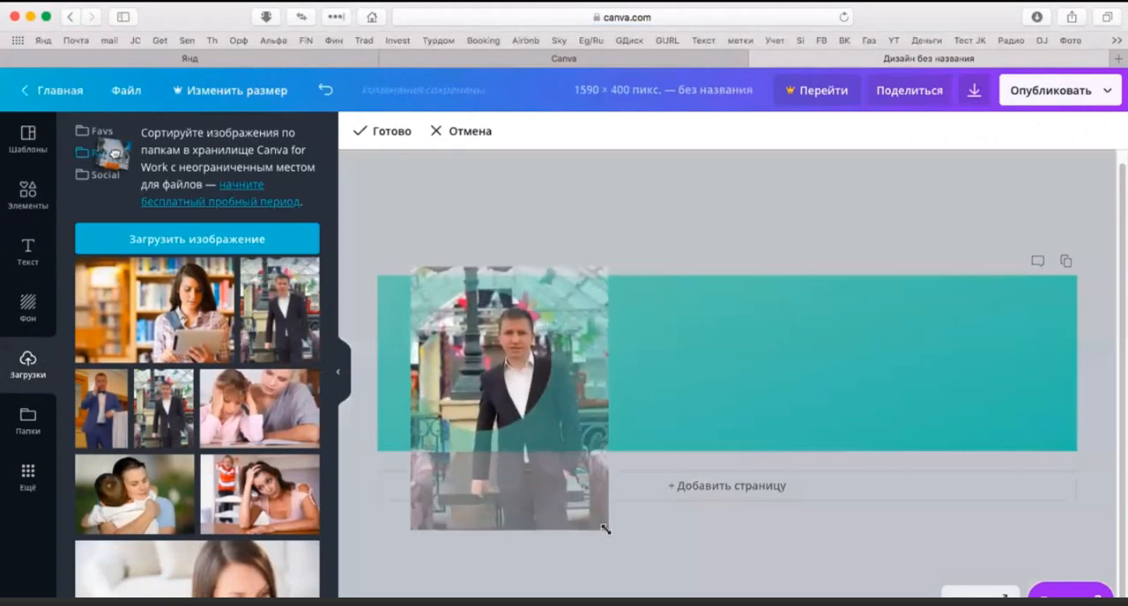
drag(549, 474, 533, 407)
click(660, 428)
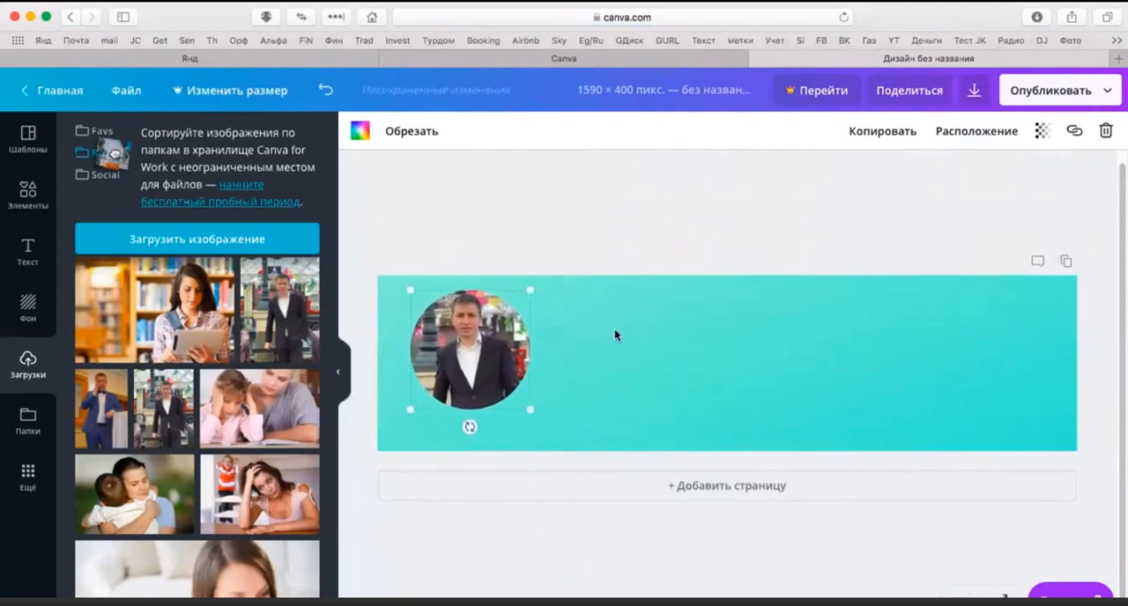
click(617, 332)
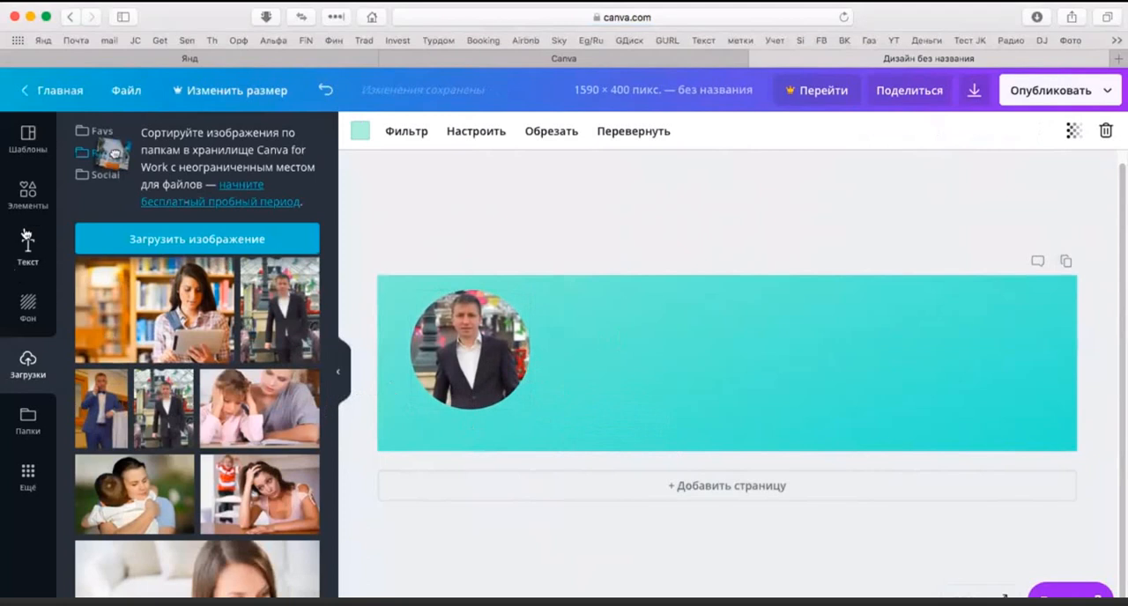
Step: Try the pennant-shaped frame beside the circular photo, delete it, and place the wavy-edged frame there instead
click(28, 194)
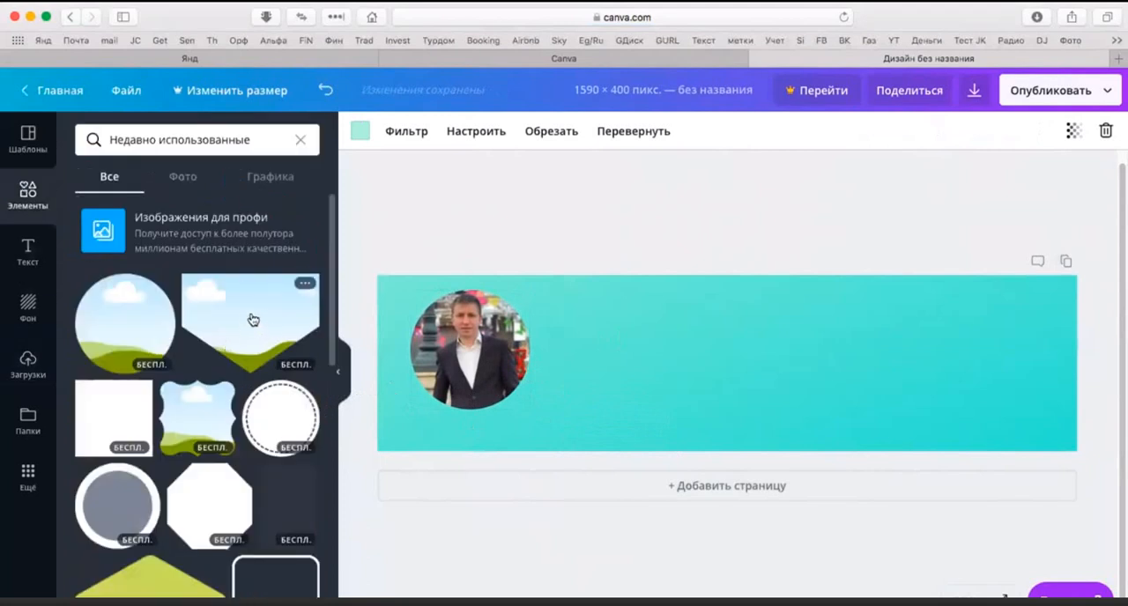
drag(253, 319, 665, 330)
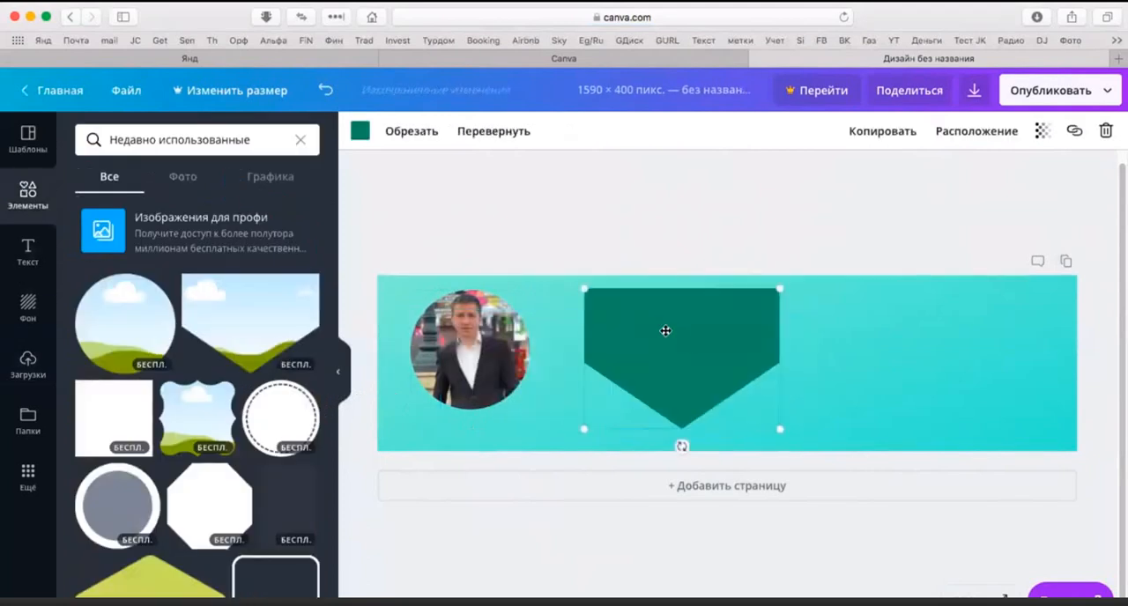
double_click(696, 340)
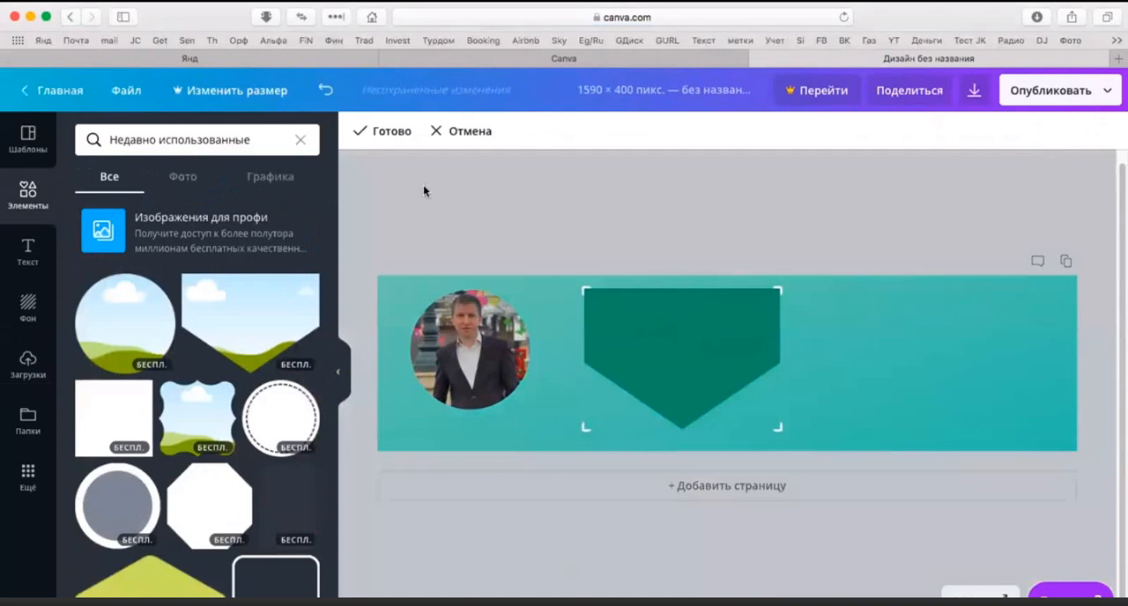
click(378, 131)
double_click(650, 324)
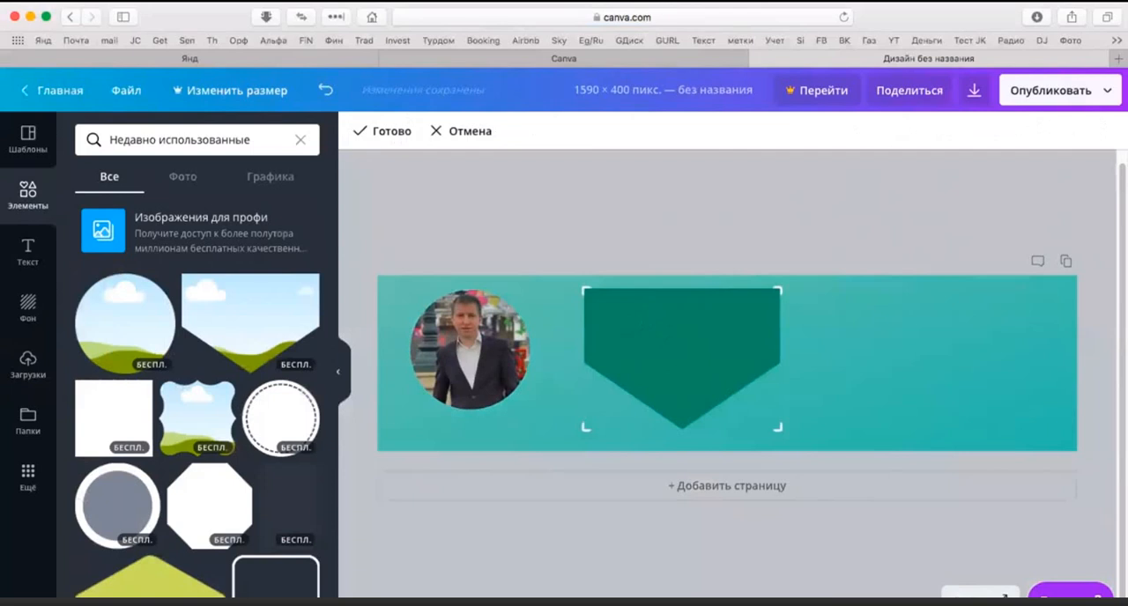
key(Delete)
drag(202, 403, 606, 306)
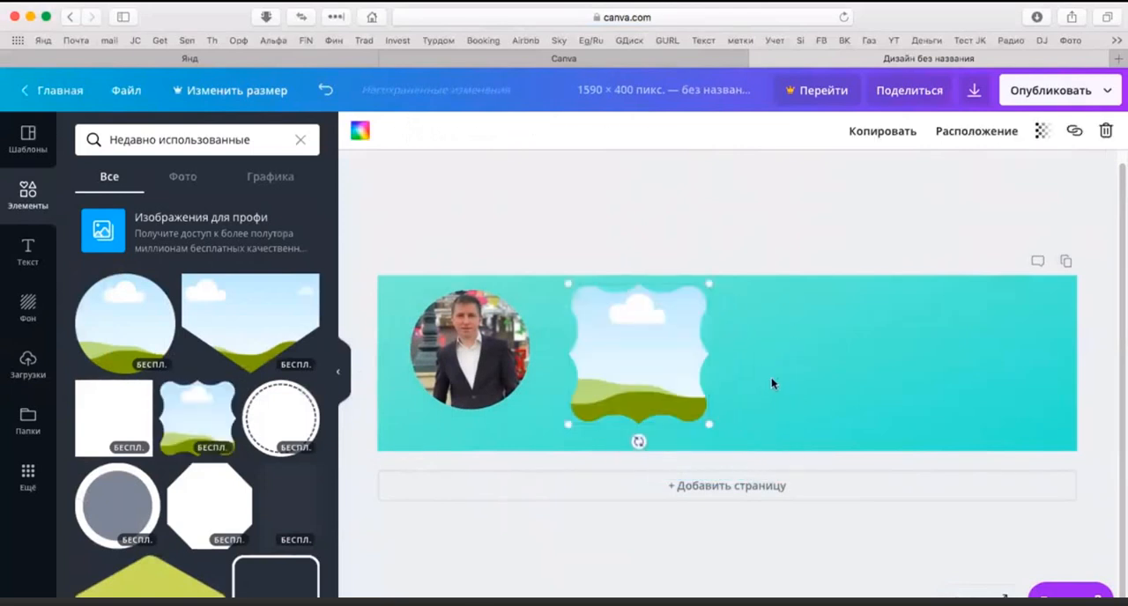
Step: Move the circular photo slightly closer to the cover's left edge and check its crop
click(457, 358)
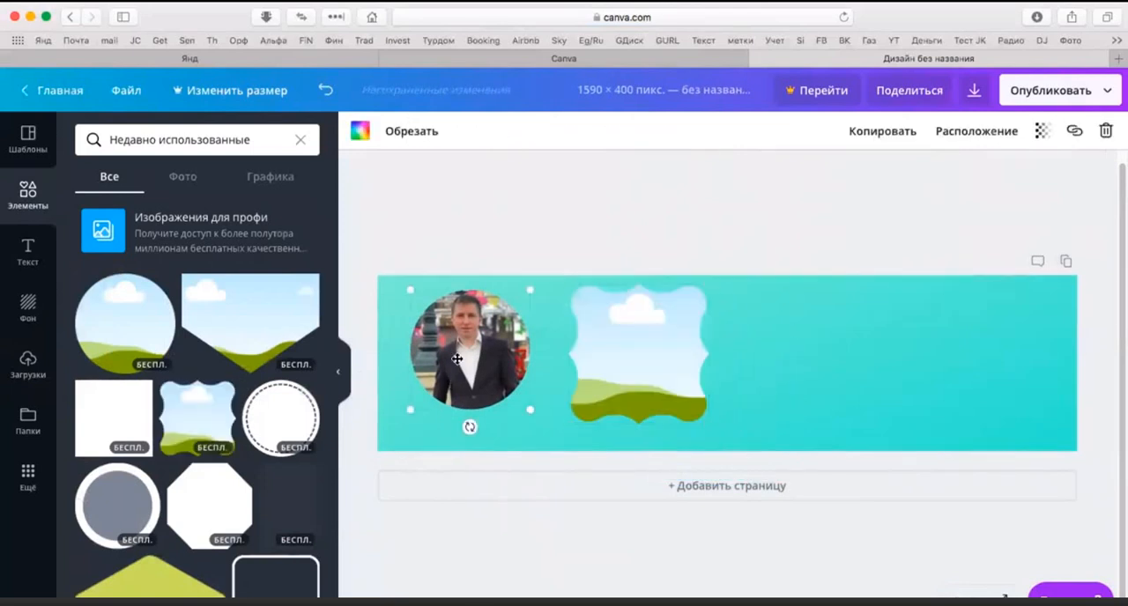
mouse_move(456, 359)
mouse_down()
mouse_move(649, 355)
mouse_move(446, 357)
mouse_up()
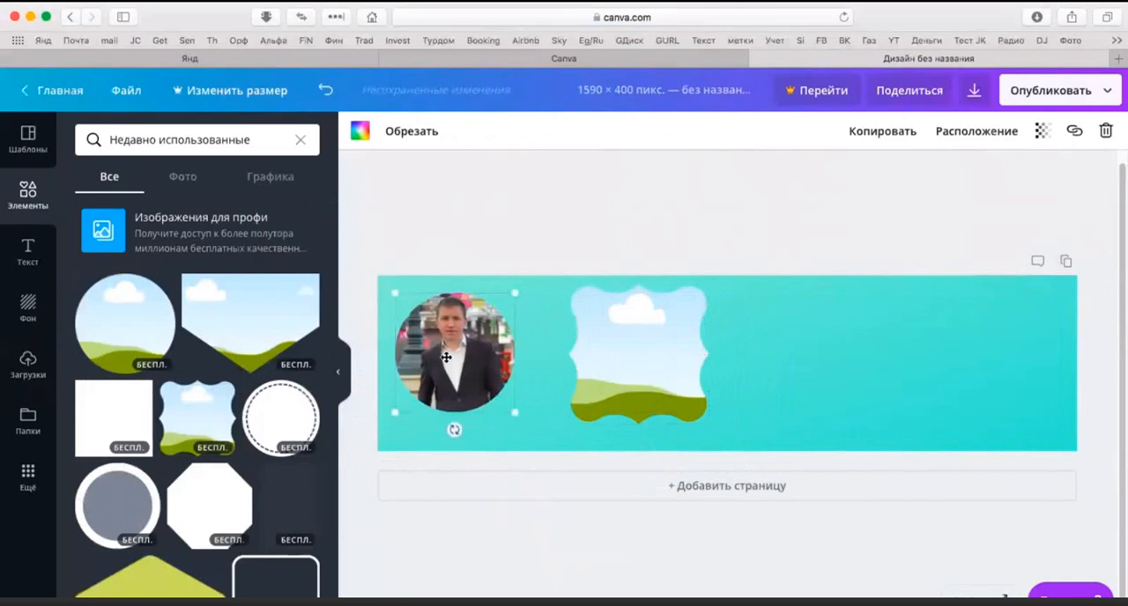
double_click(447, 357)
drag(444, 280, 590, 279)
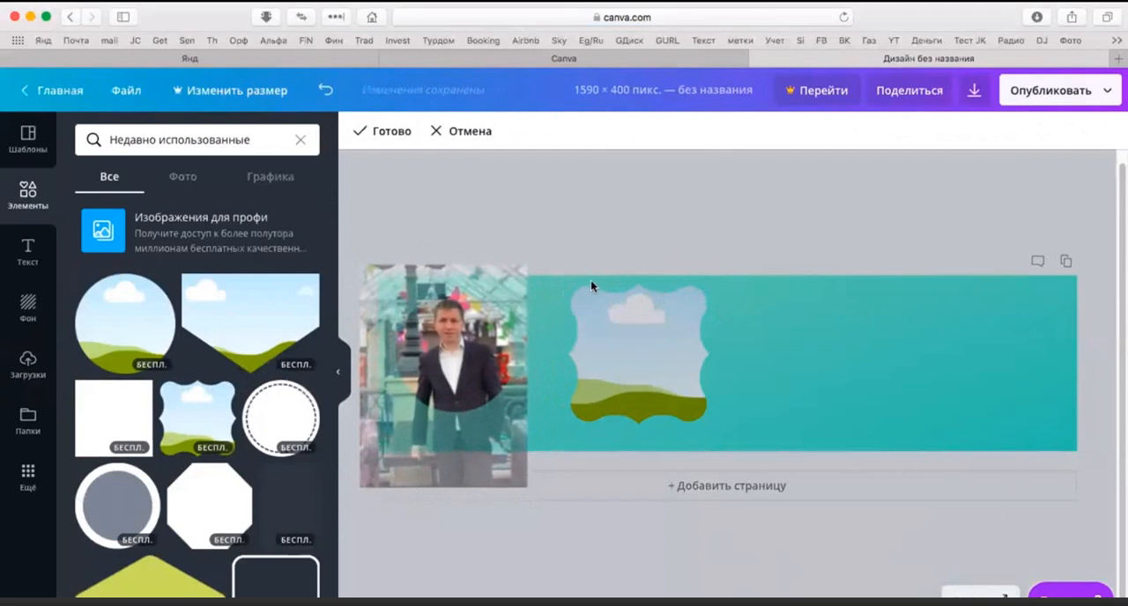
click(773, 310)
Step: Try the uploaded photo of the man in a blue suit in the wavy-edged frame, then delete that frame
click(621, 361)
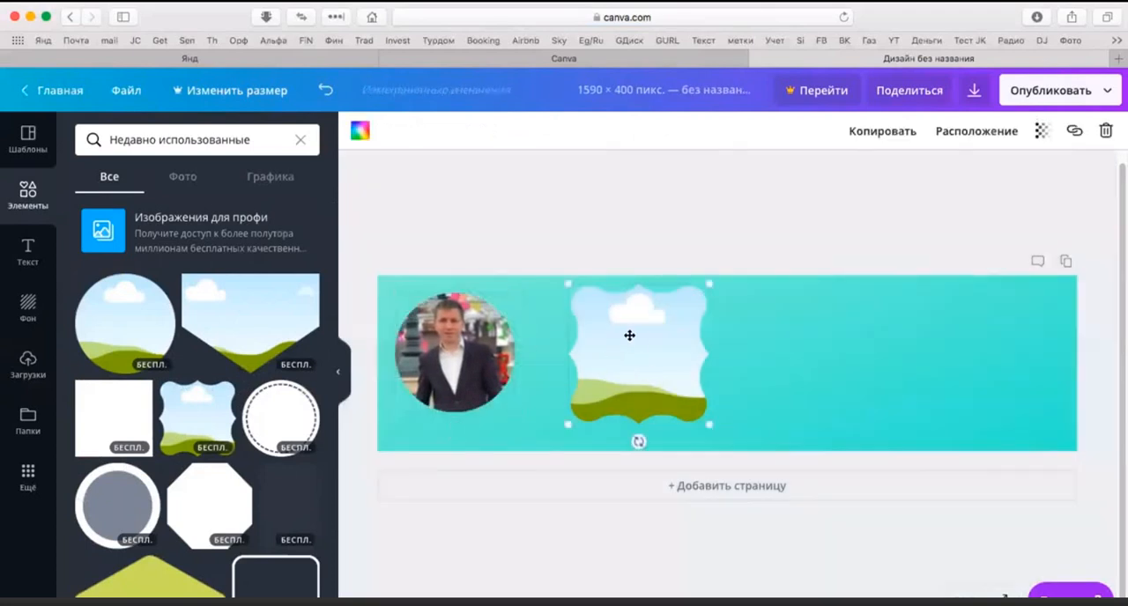
click(28, 363)
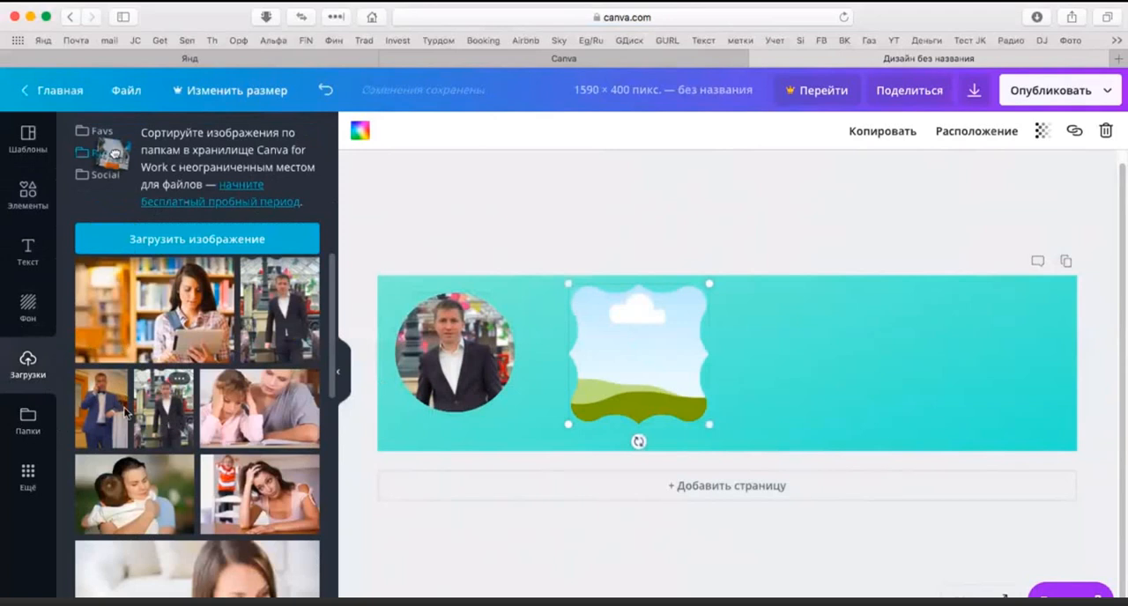
drag(126, 412, 650, 394)
double_click(651, 352)
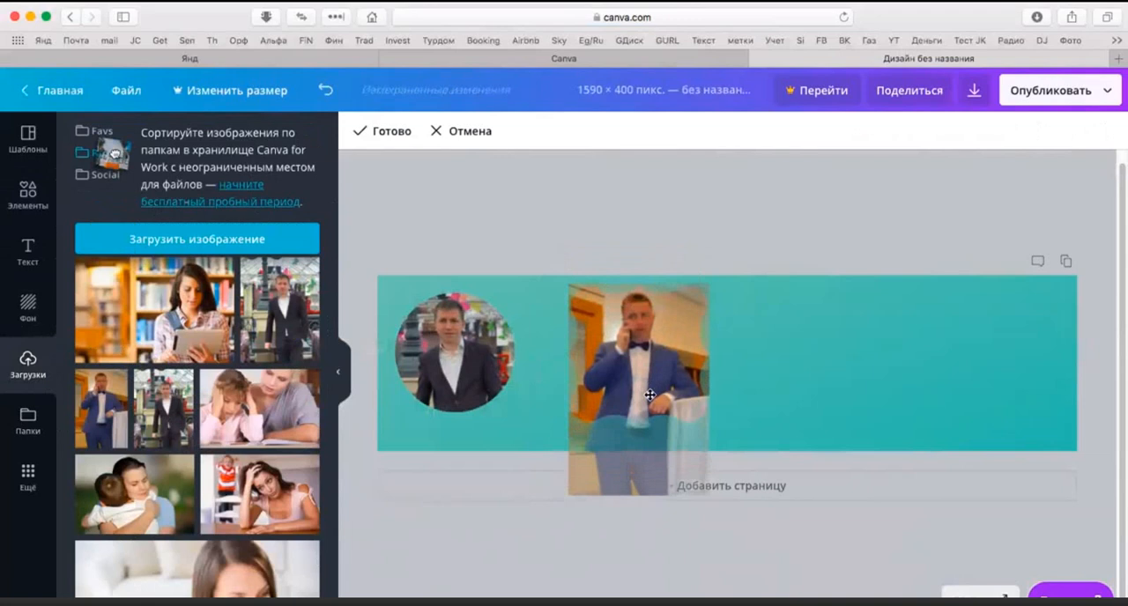
click(761, 384)
click(858, 419)
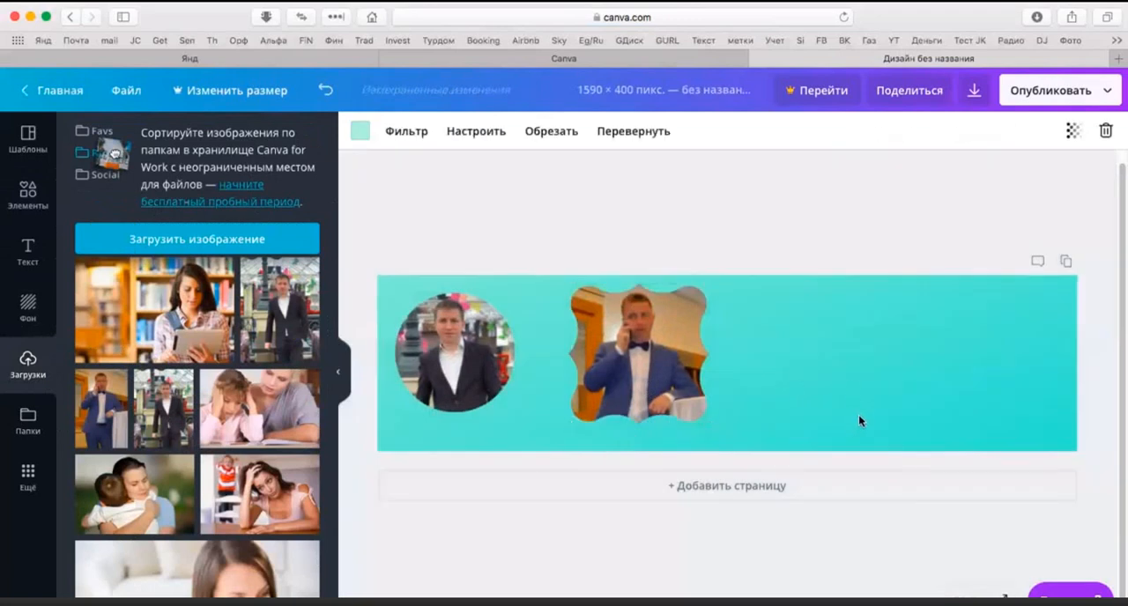
click(686, 376)
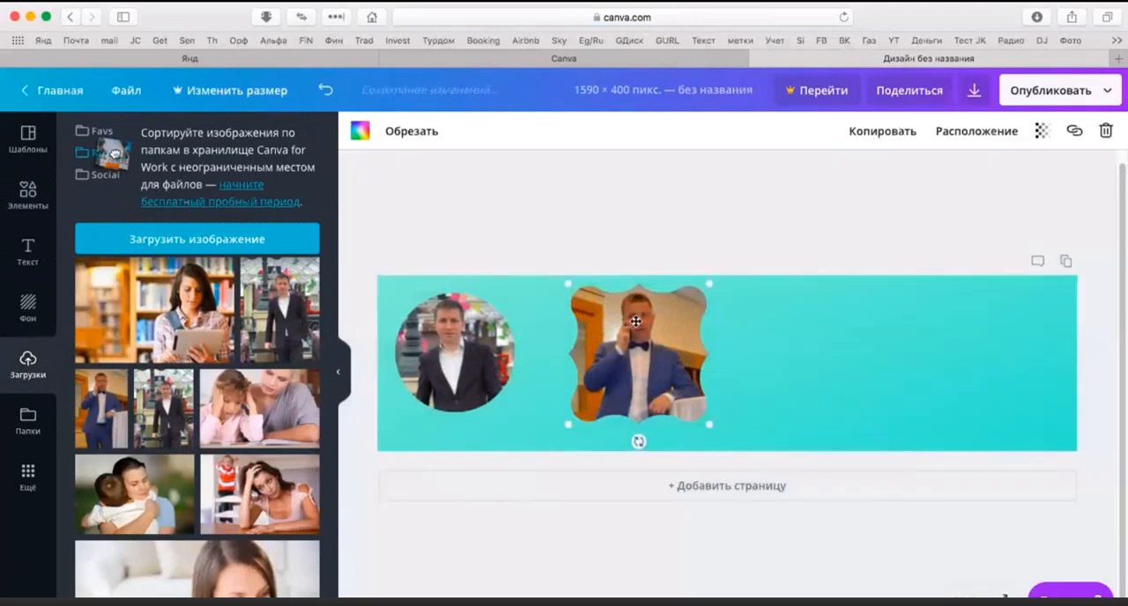
key(Delete)
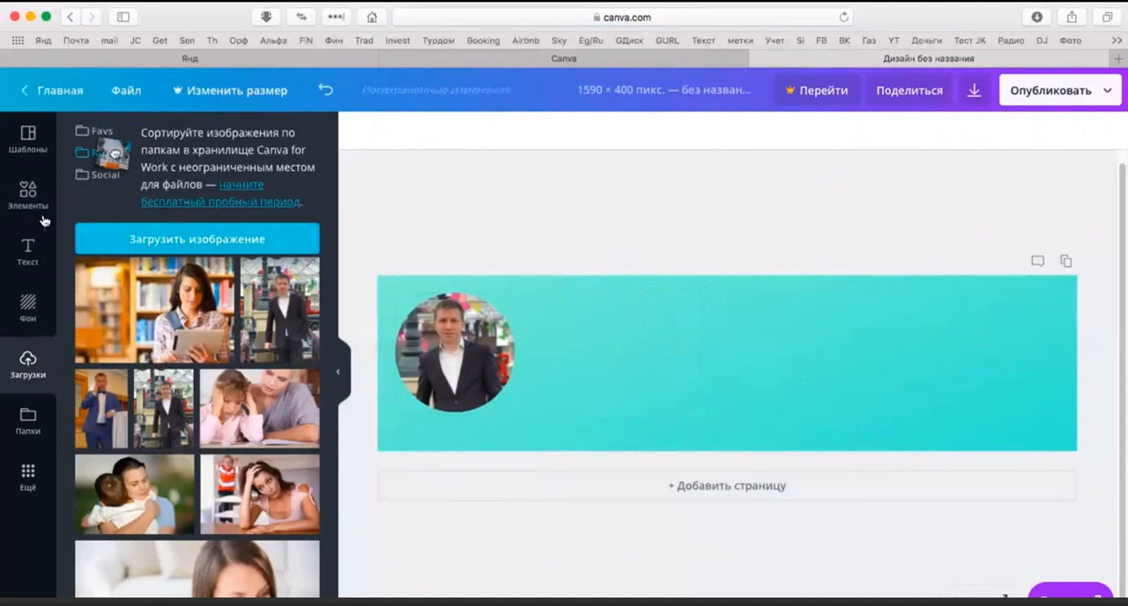
Step: Browse the recently used elements, including the graphics only, for shapes and icons suitable for the cover
click(27, 190)
scroll(138, 406, down, 10)
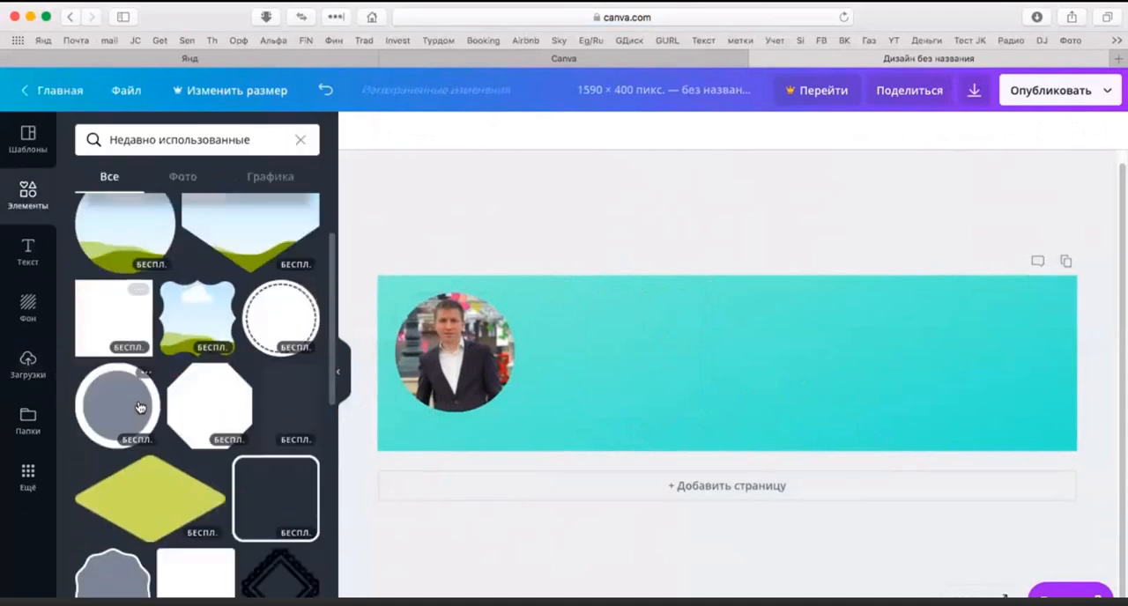
scroll(138, 407, down, 3)
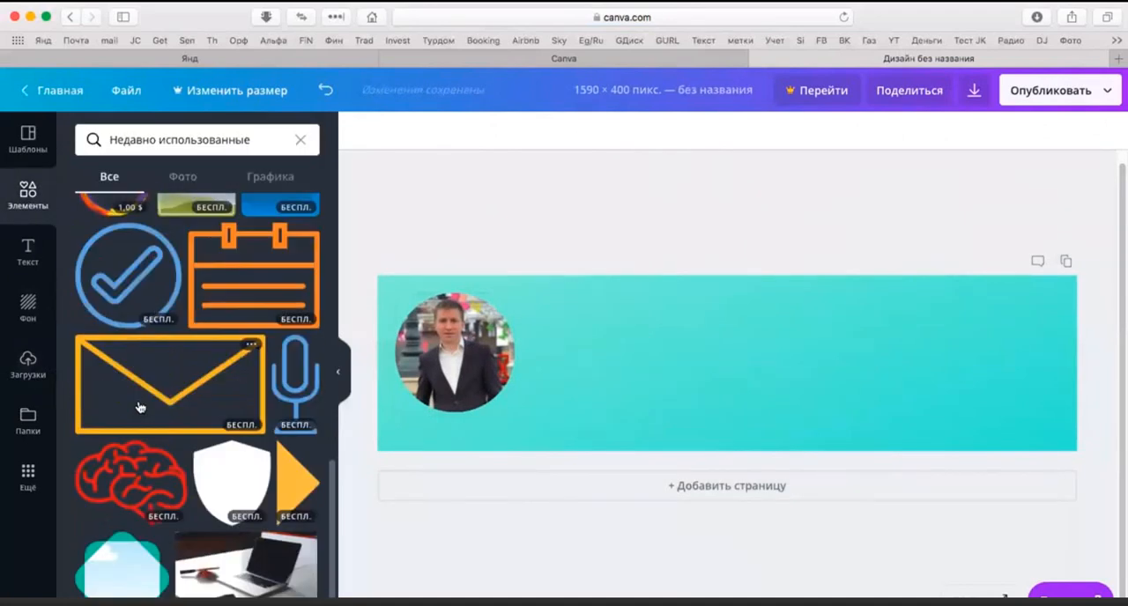
scroll(166, 541, up, 15)
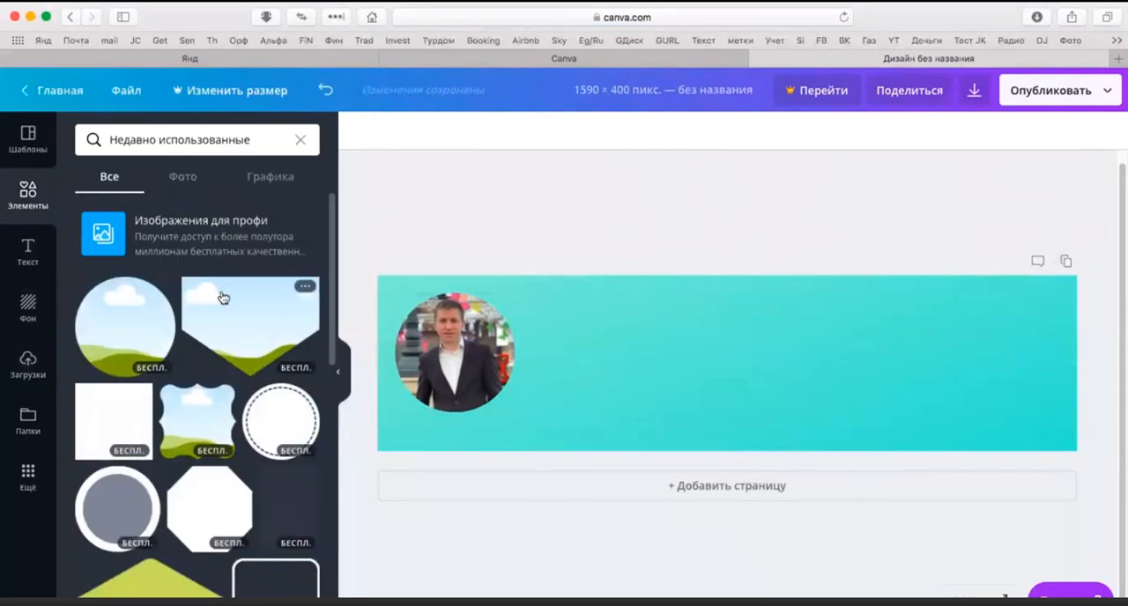
scroll(235, 352, down, 4)
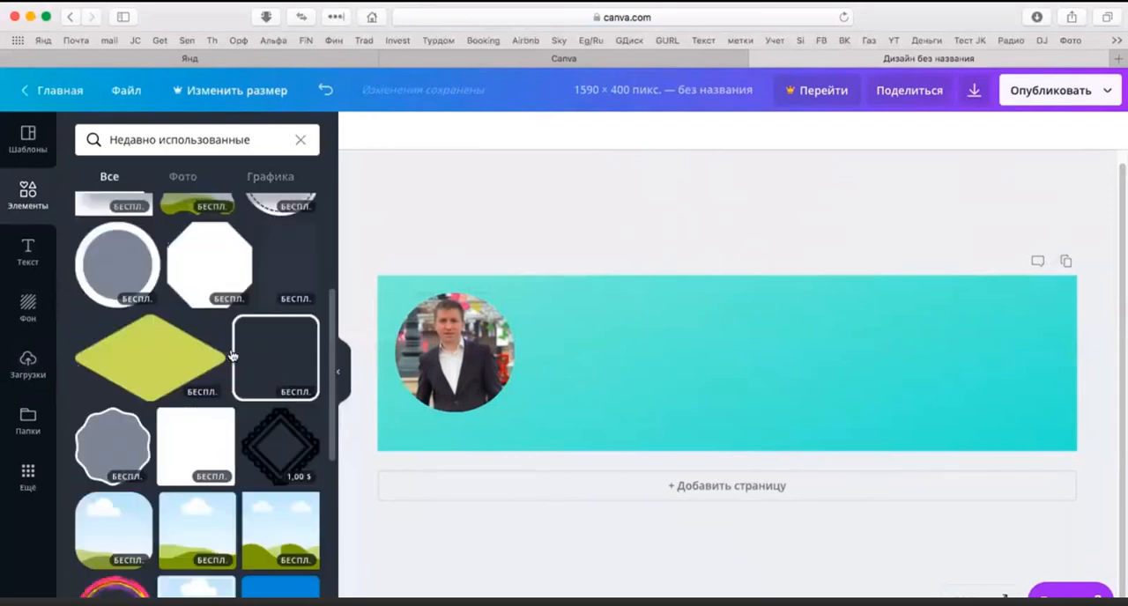
scroll(234, 352, up, 4)
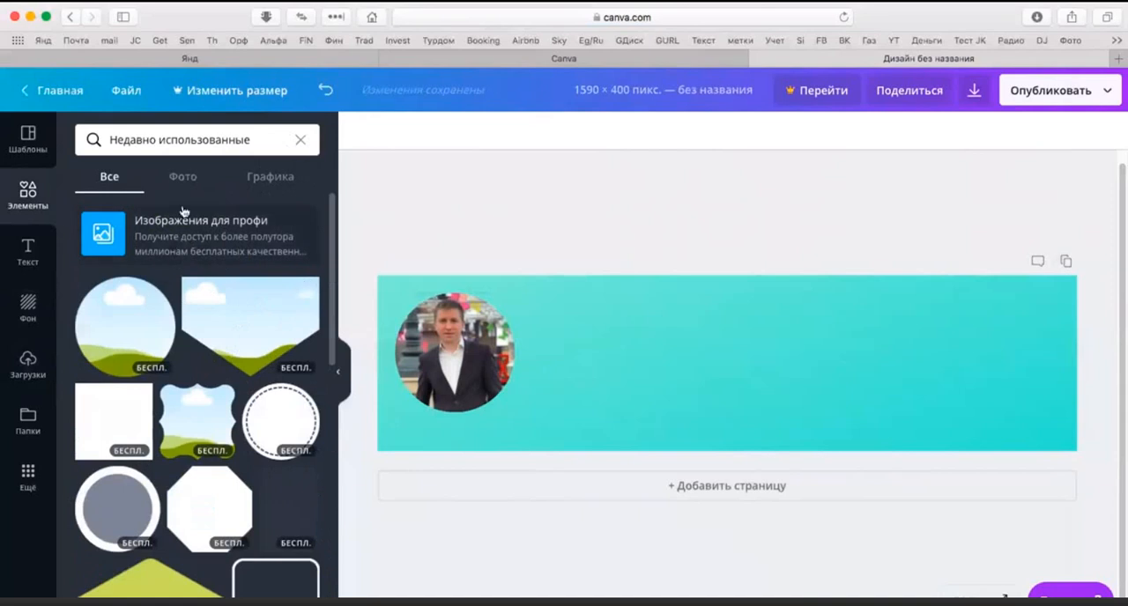
click(269, 179)
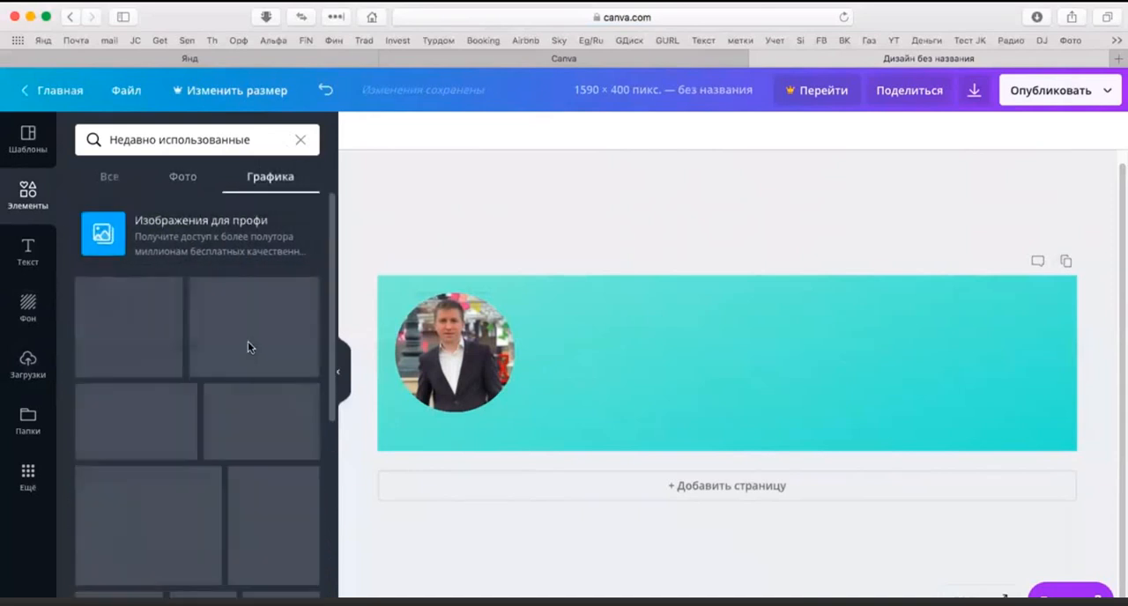
scroll(247, 348, down, 4)
scroll(247, 348, down, 8)
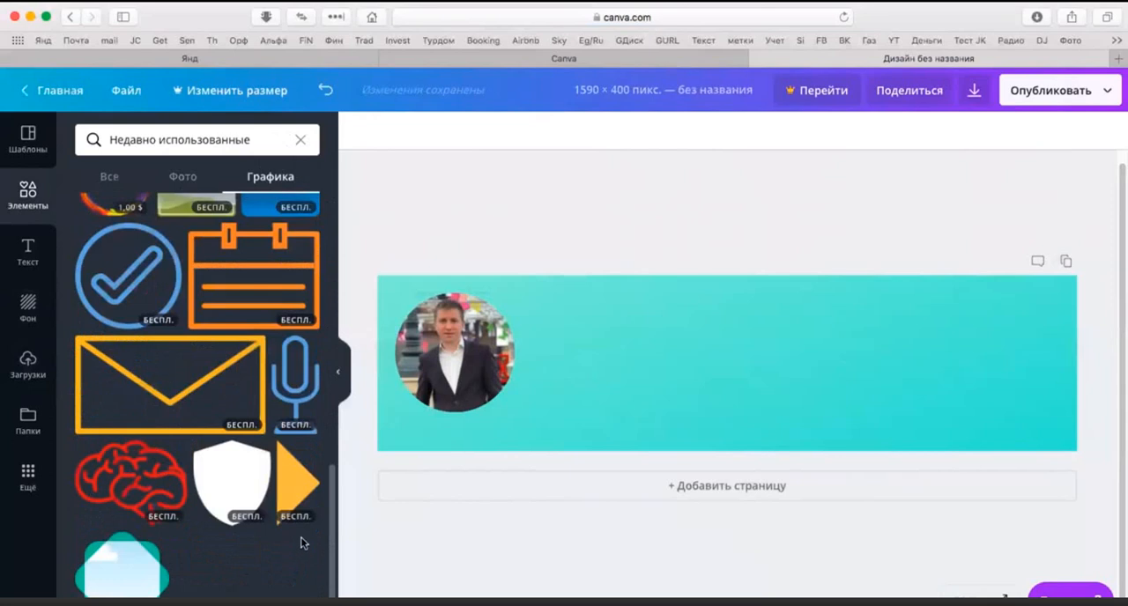
scroll(282, 520, up, 12)
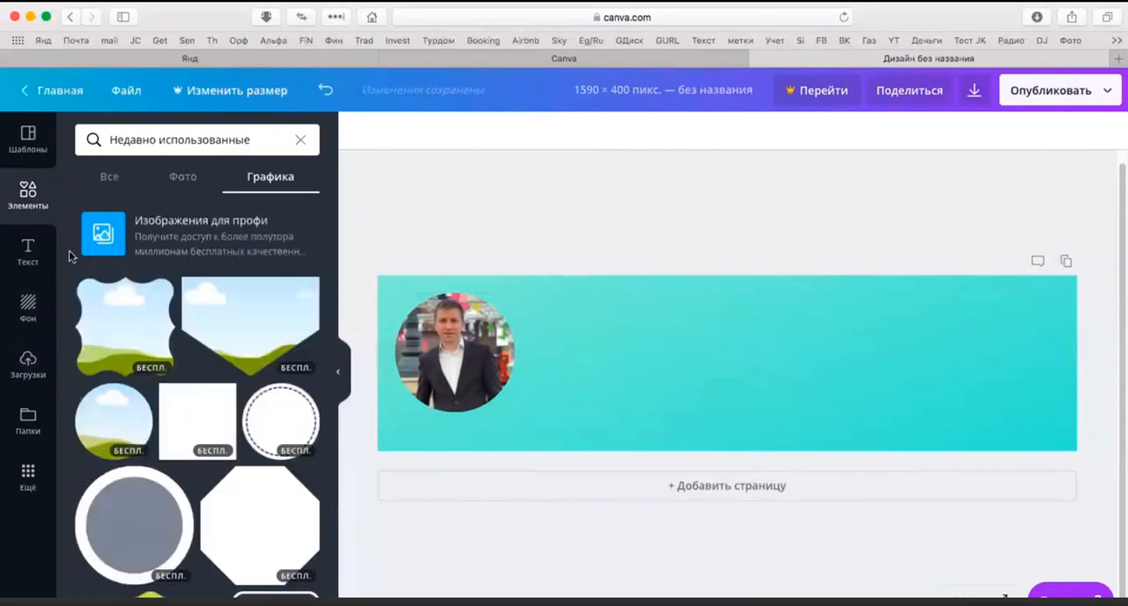
click(601, 353)
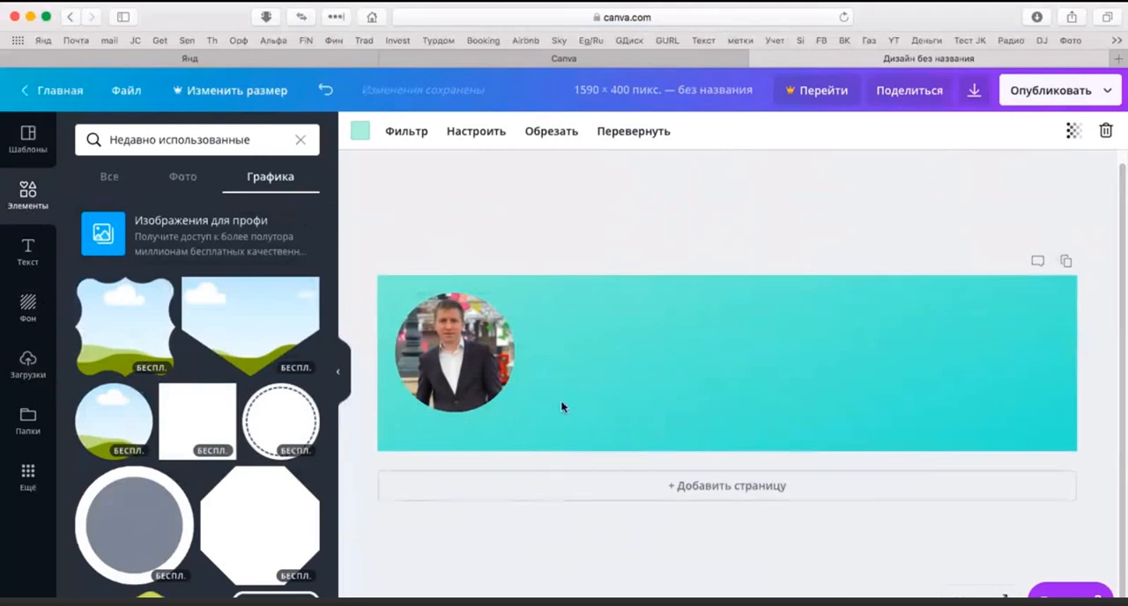
Step: Add a text box below the circular photo, raising the photo slightly to make room
click(28, 251)
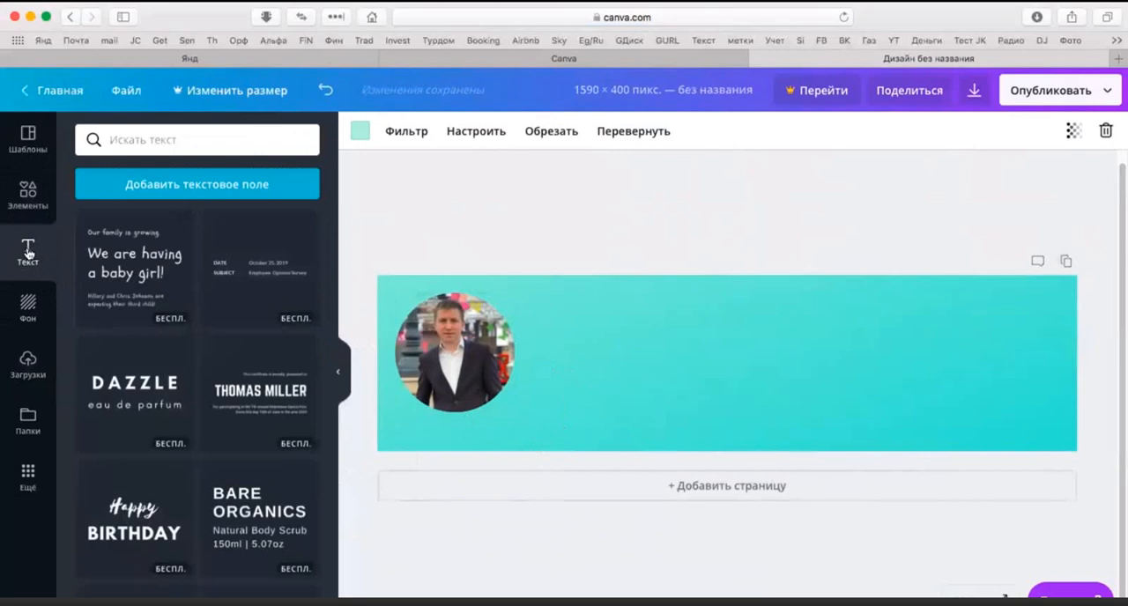
click(185, 188)
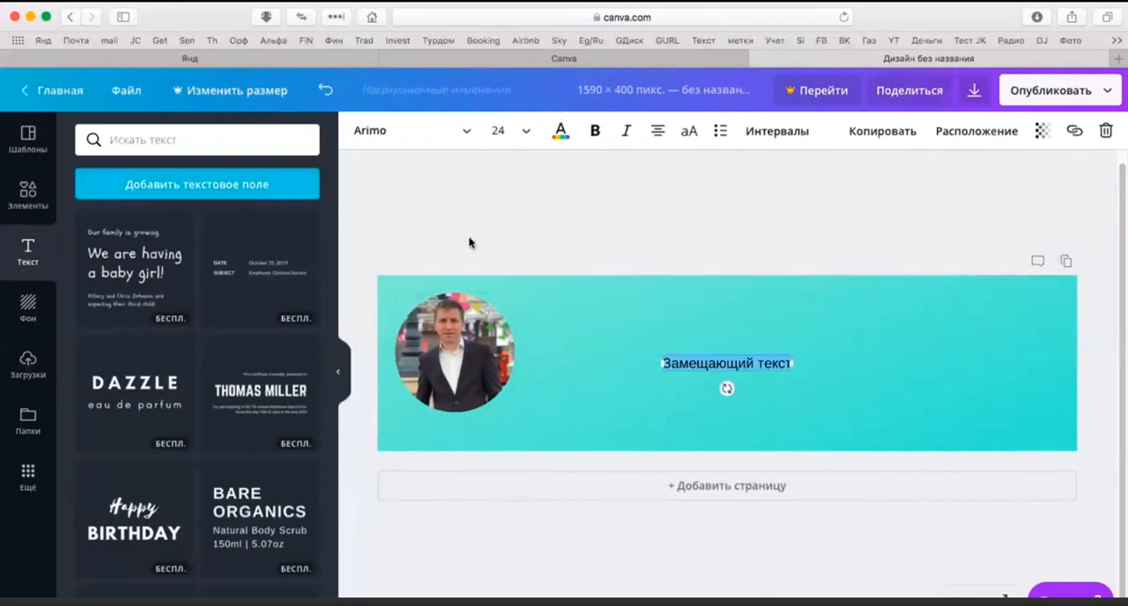
click(457, 354)
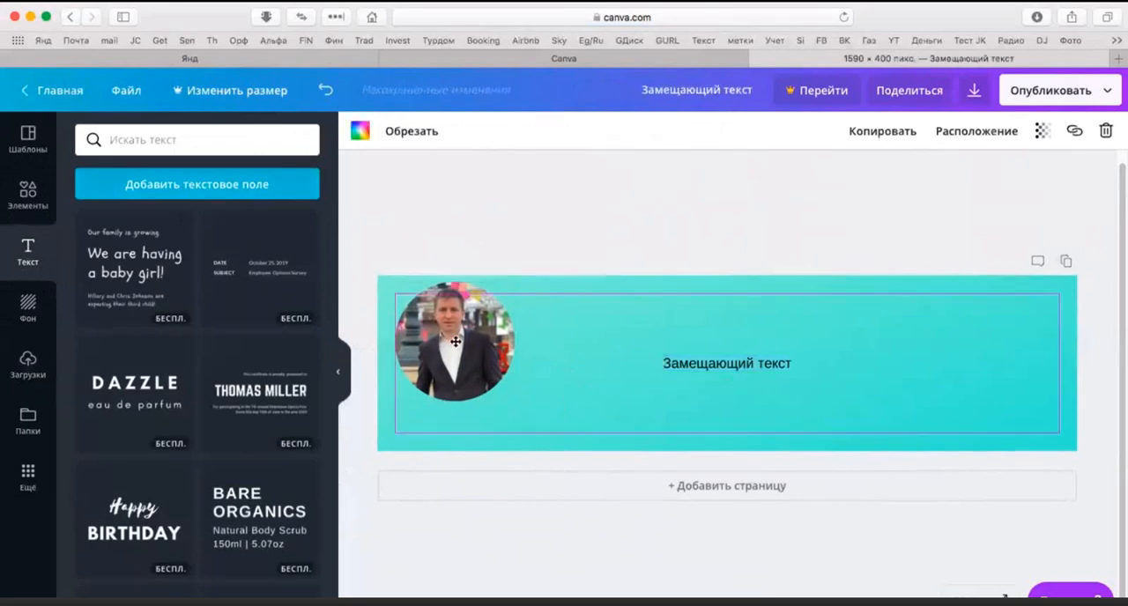
click(738, 361)
click(737, 360)
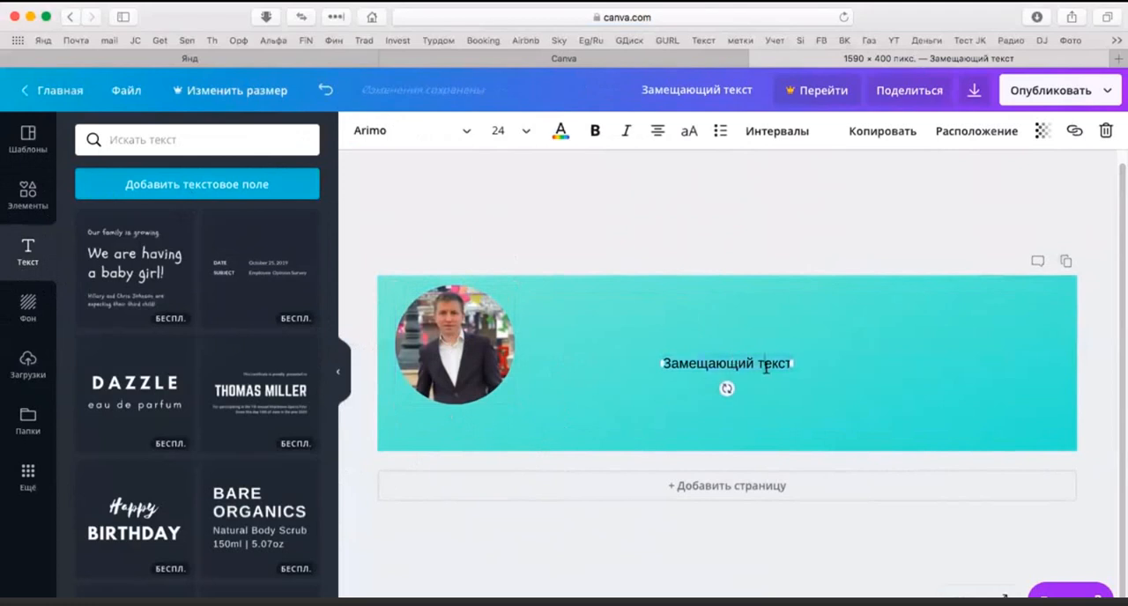
drag(761, 377, 501, 438)
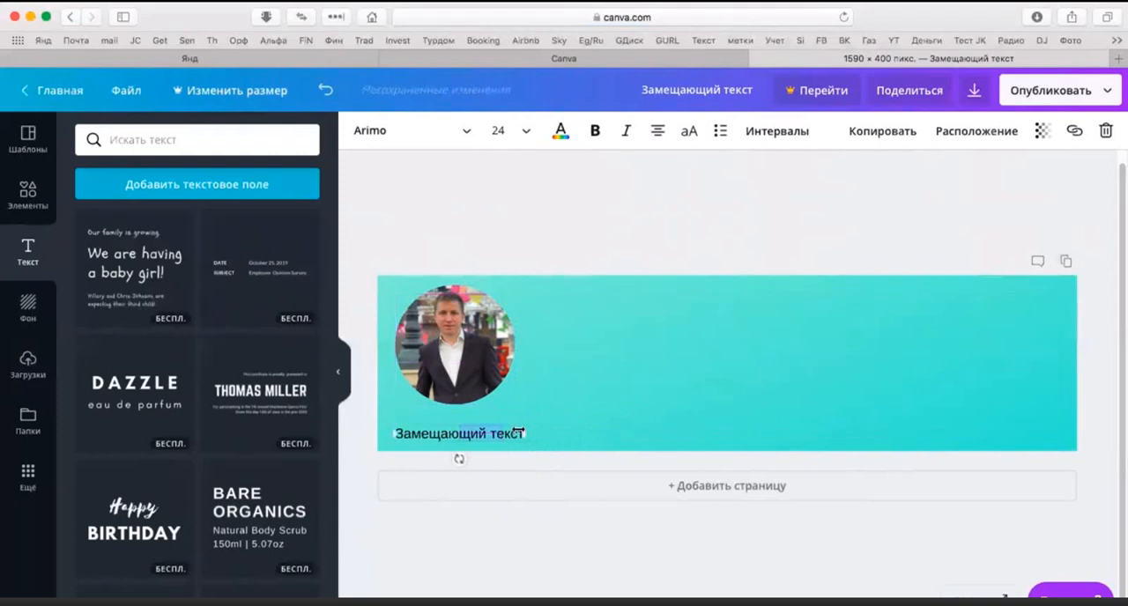
Step: Replace the placeholder text under the photo with the man's full name
click(617, 408)
click(509, 433)
double_click(513, 431)
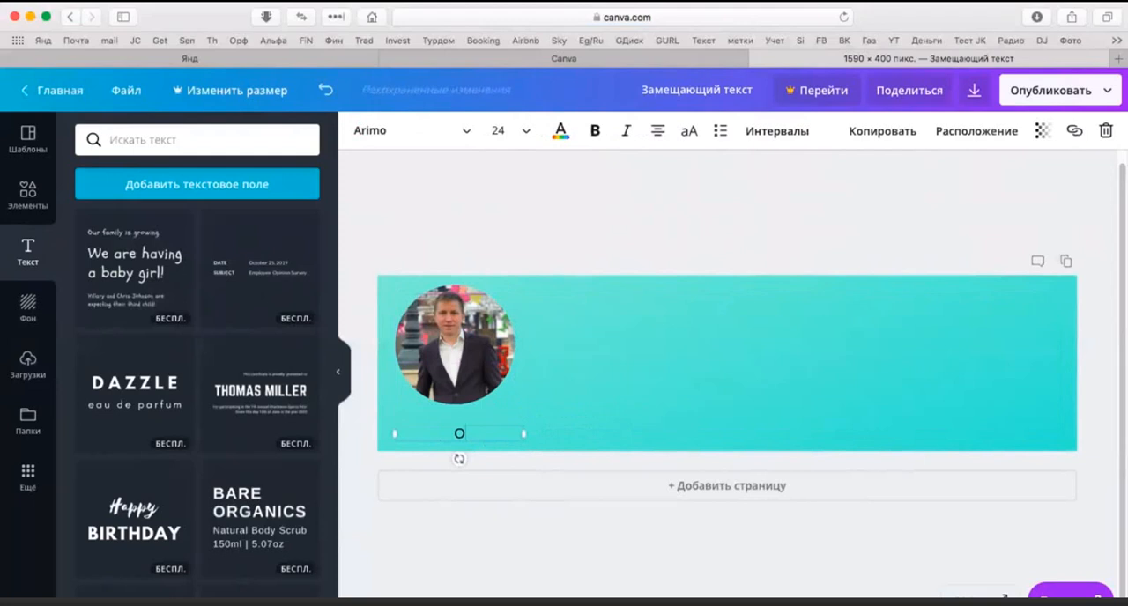
Step: Add a second line reading "предприниматель" beneath the name in the photo caption
key(Return)
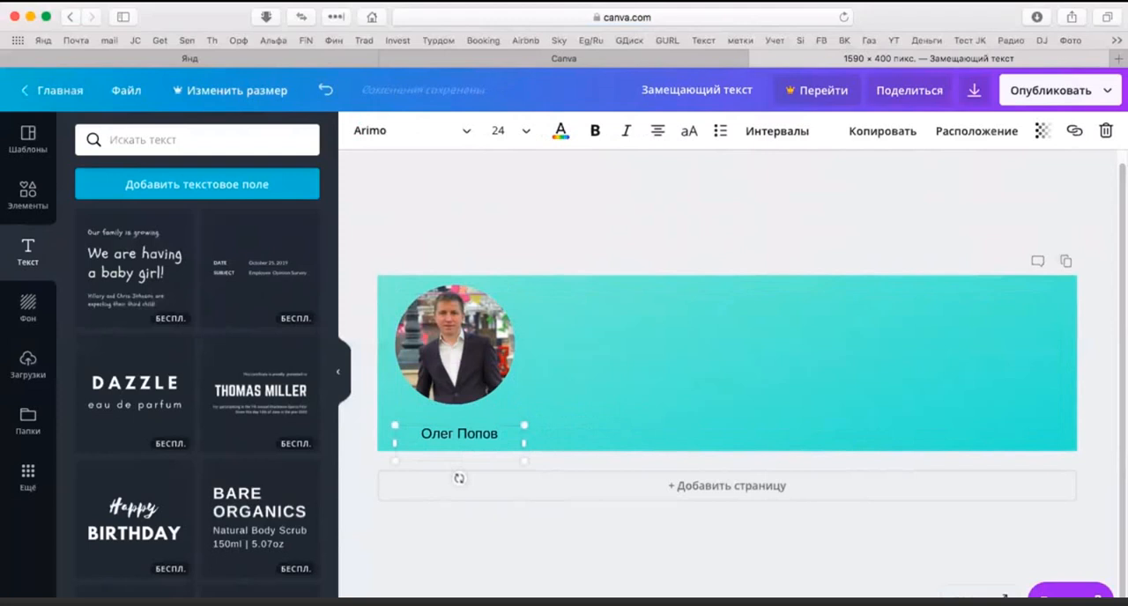
text(предприним)
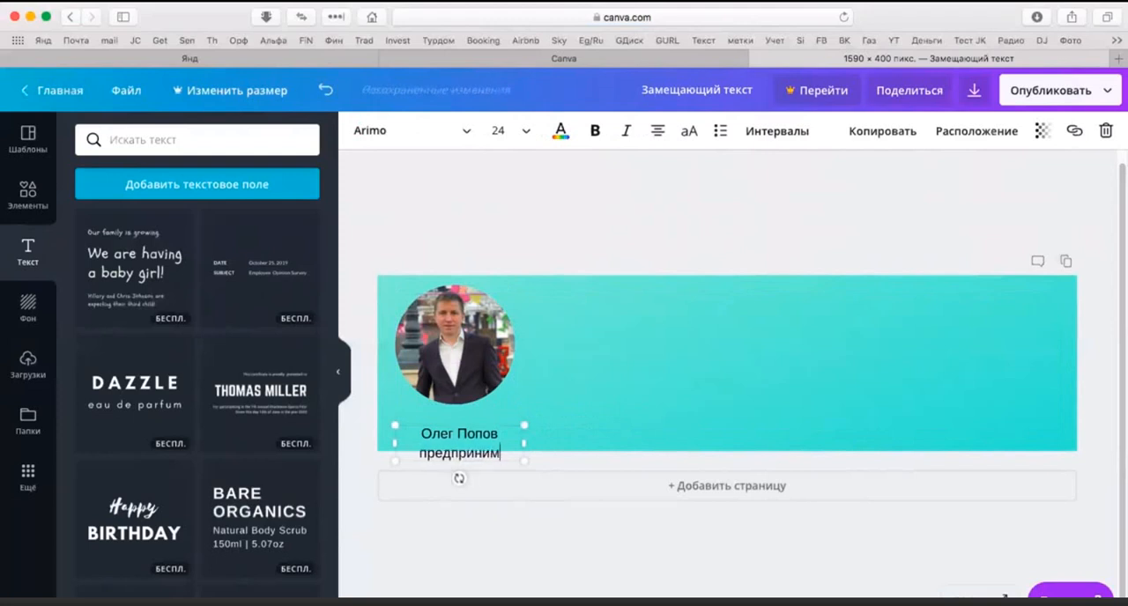
text(атело)
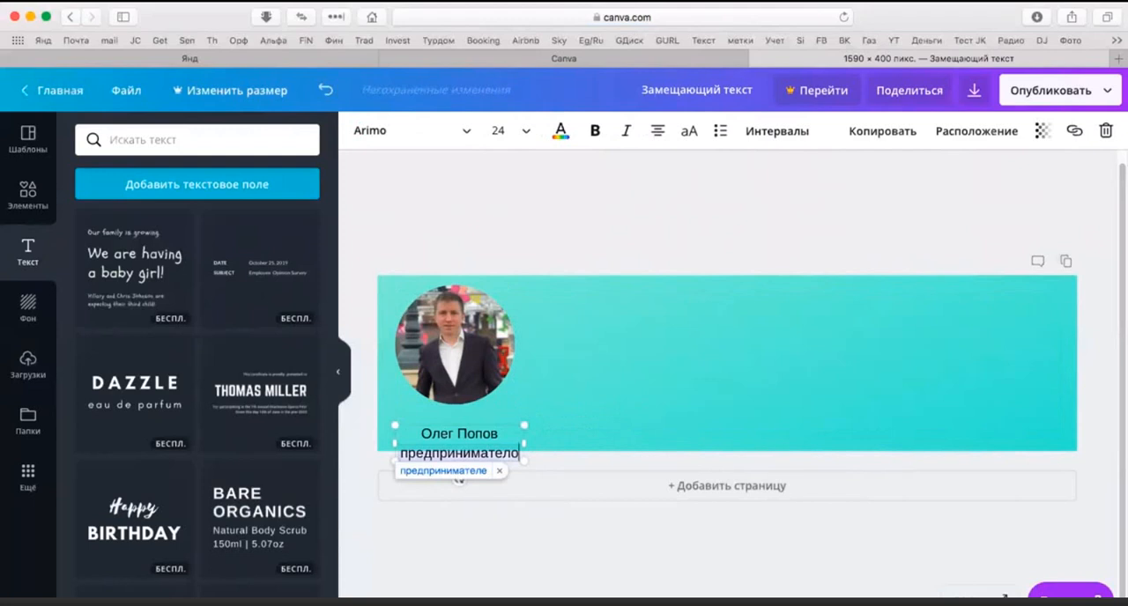
key(BackSpace)
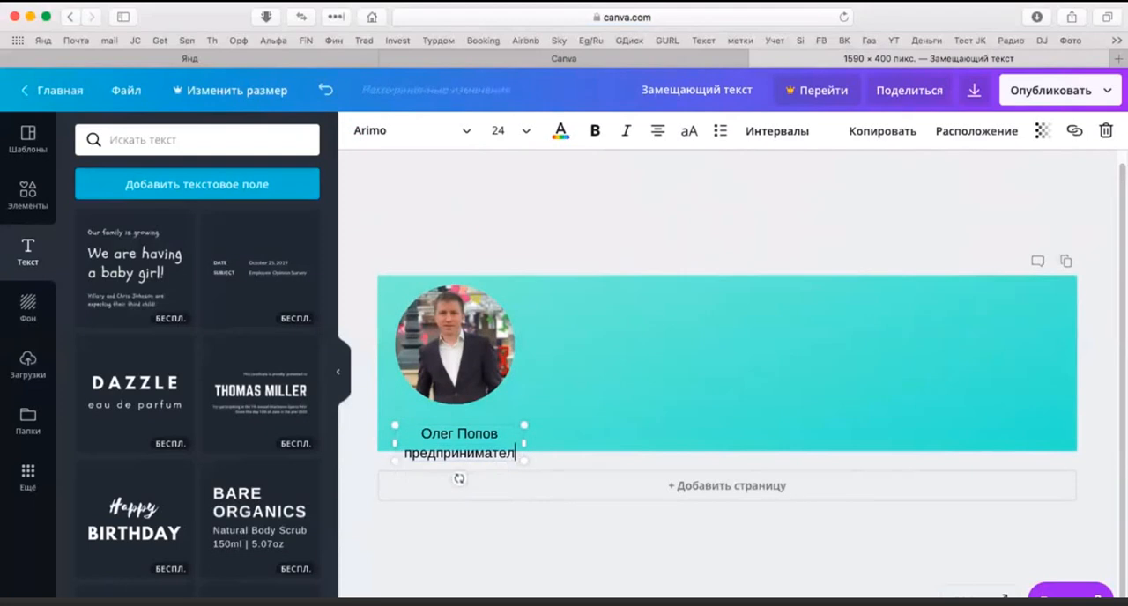
text(ь)
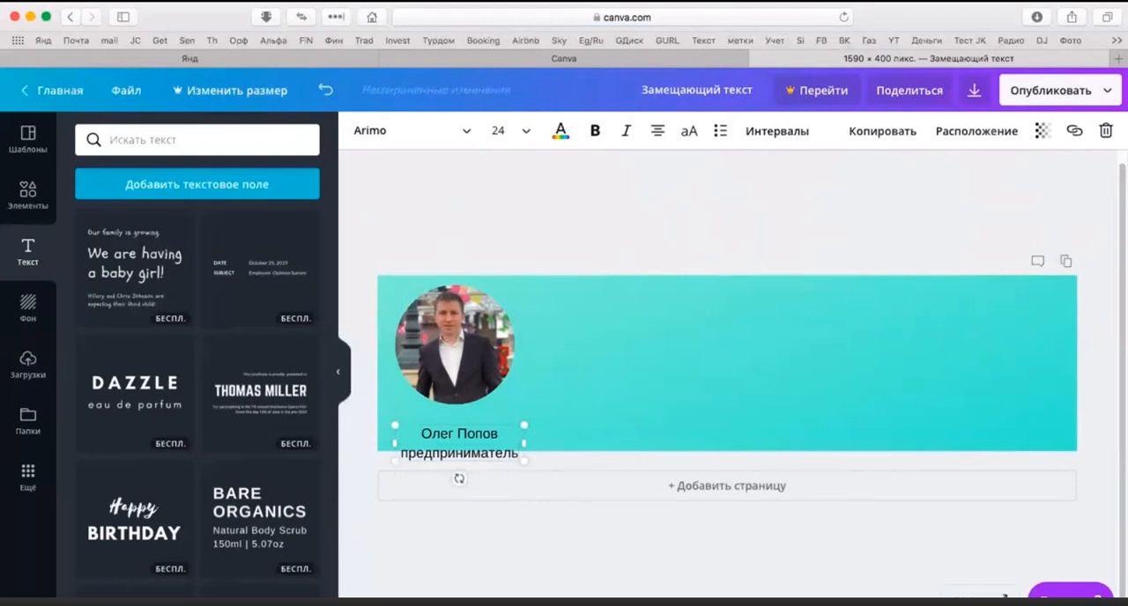
key(Return)
key(BackSpace)
click(604, 405)
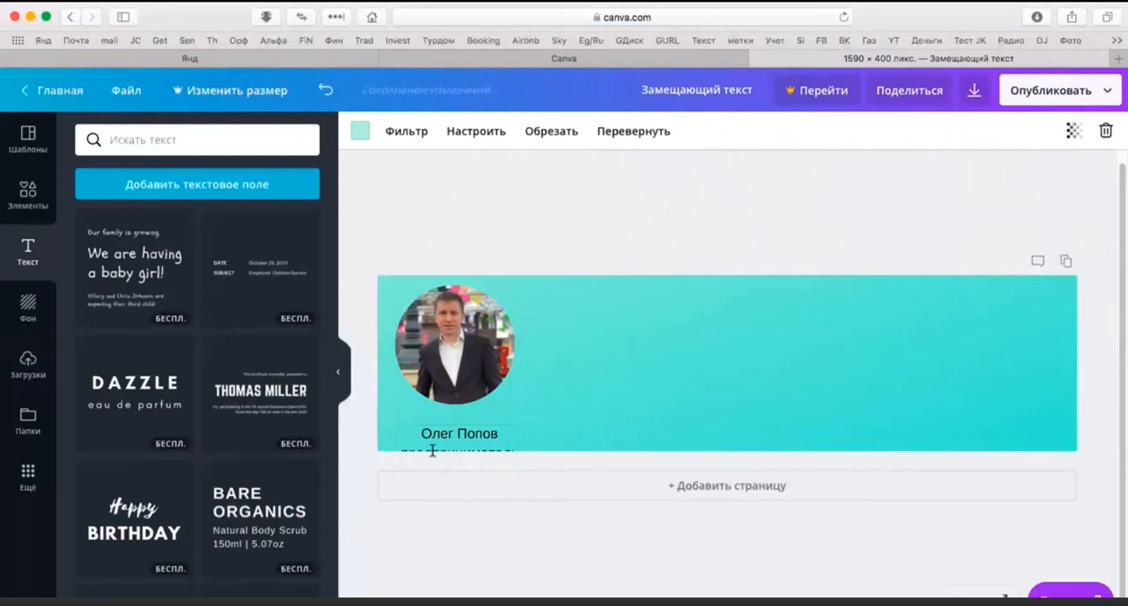
Step: Move the two-line caption up inside the cover and scale the circular photo down slightly to leave a gap above the caption
click(482, 431)
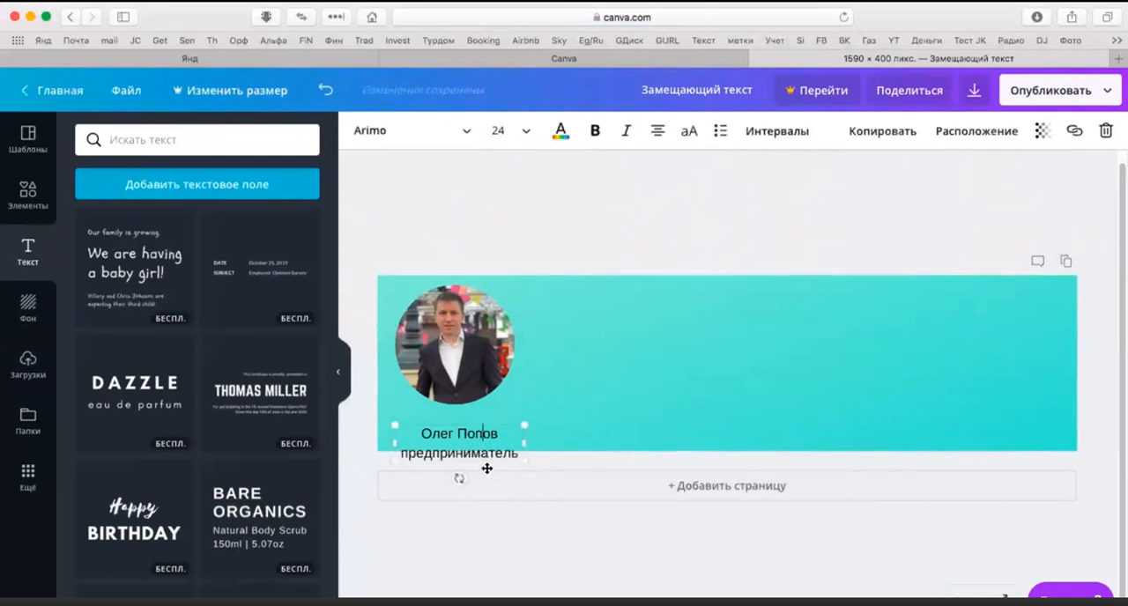
drag(488, 455, 484, 441)
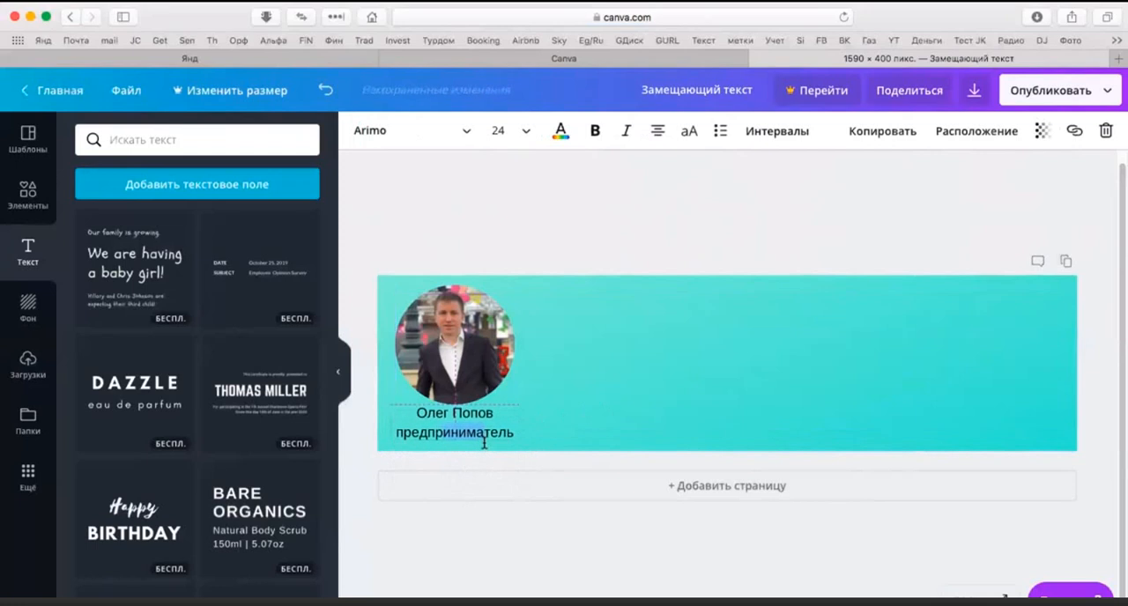
click(467, 346)
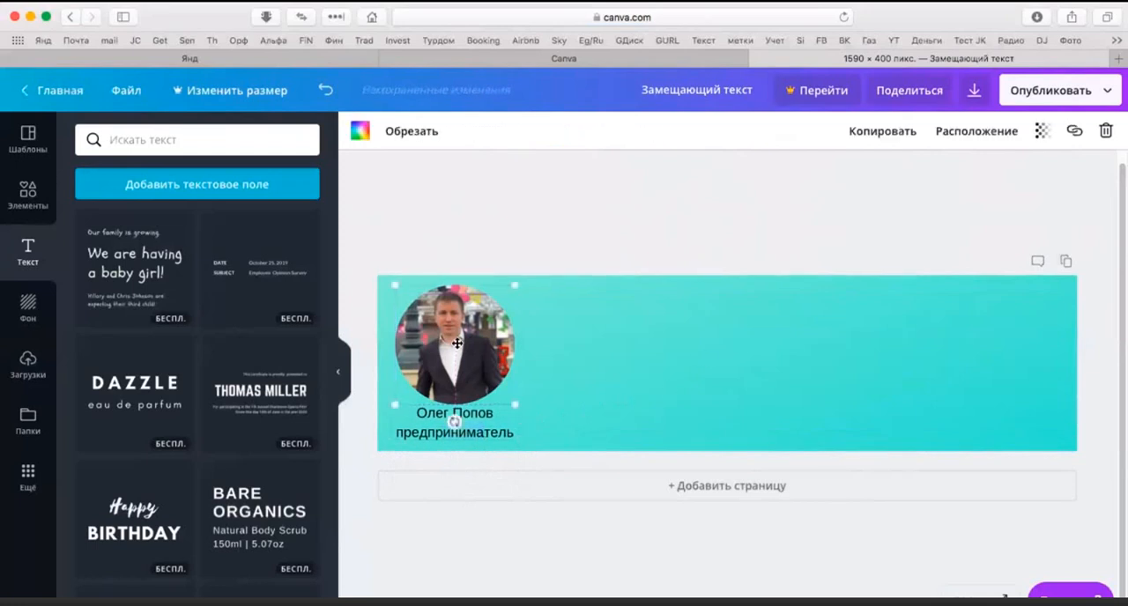
drag(457, 343, 457, 342)
double_click(458, 344)
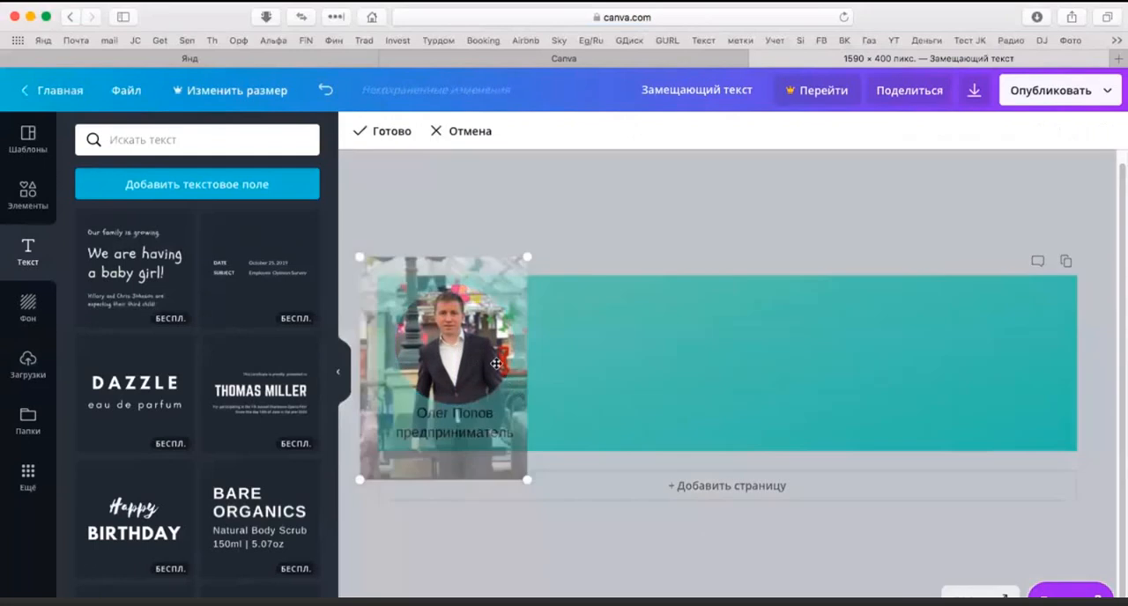
click(587, 369)
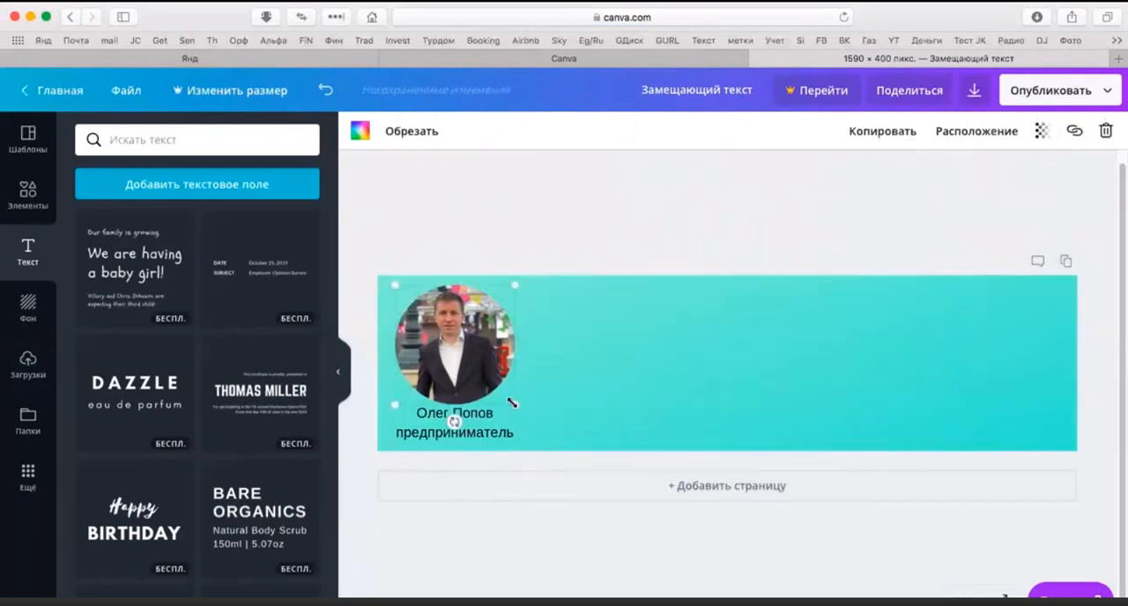
drag(512, 403, 504, 393)
click(699, 421)
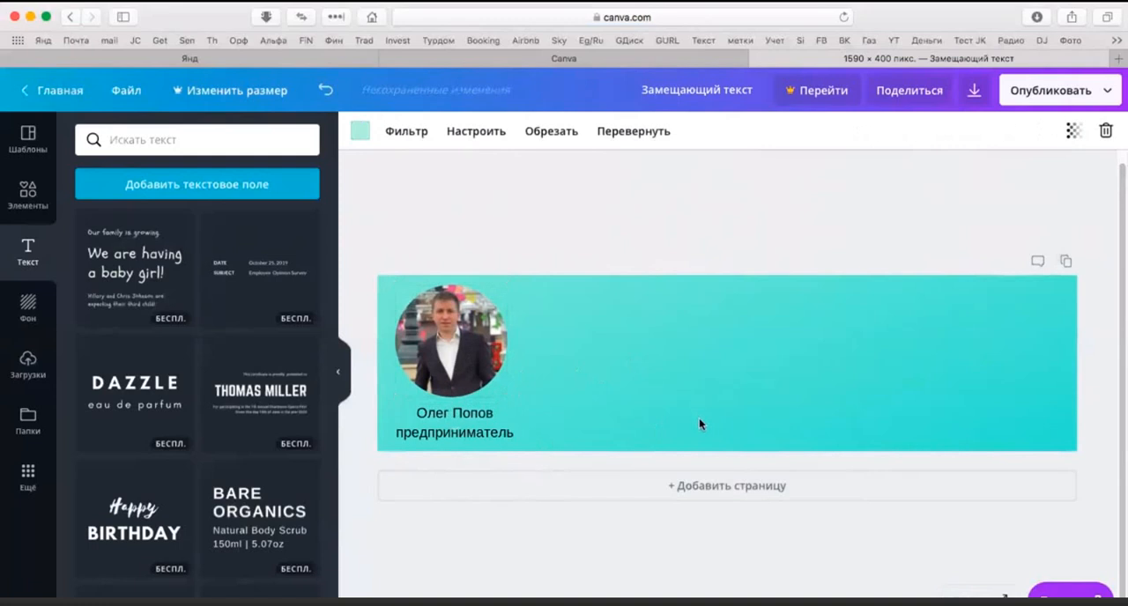
click(464, 359)
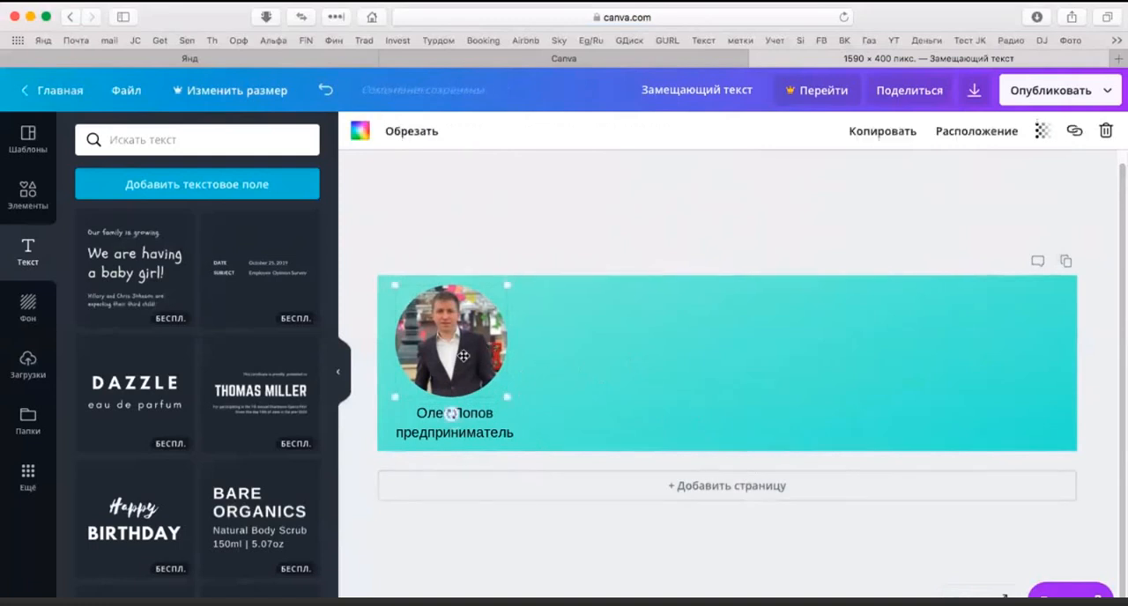
click(694, 362)
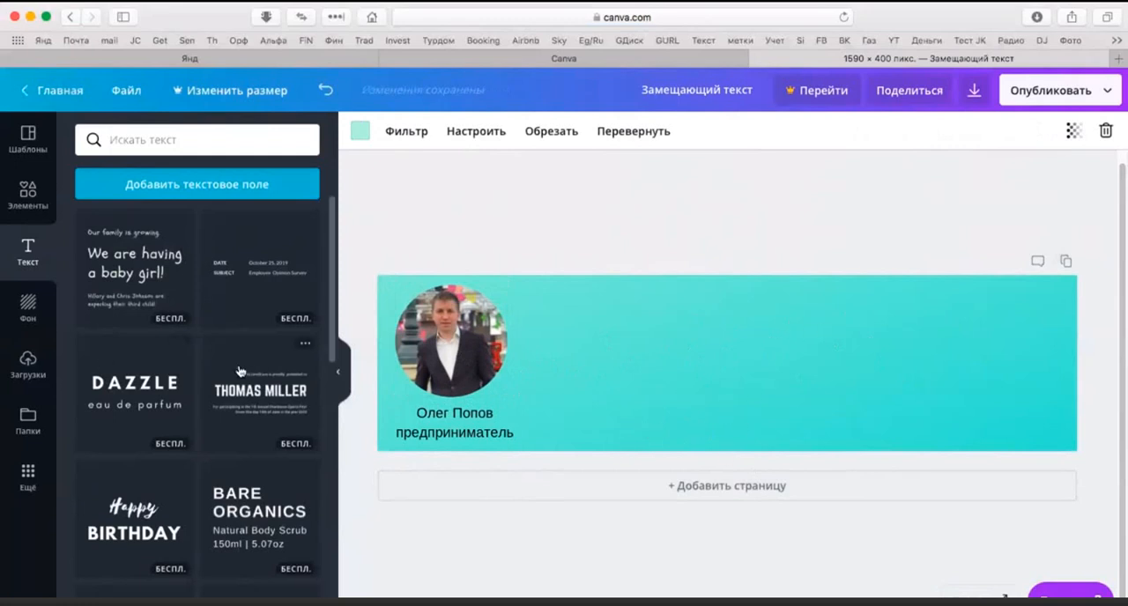
Step: Add a second text box, widen it, and place it in the upper middle of the cover
click(192, 189)
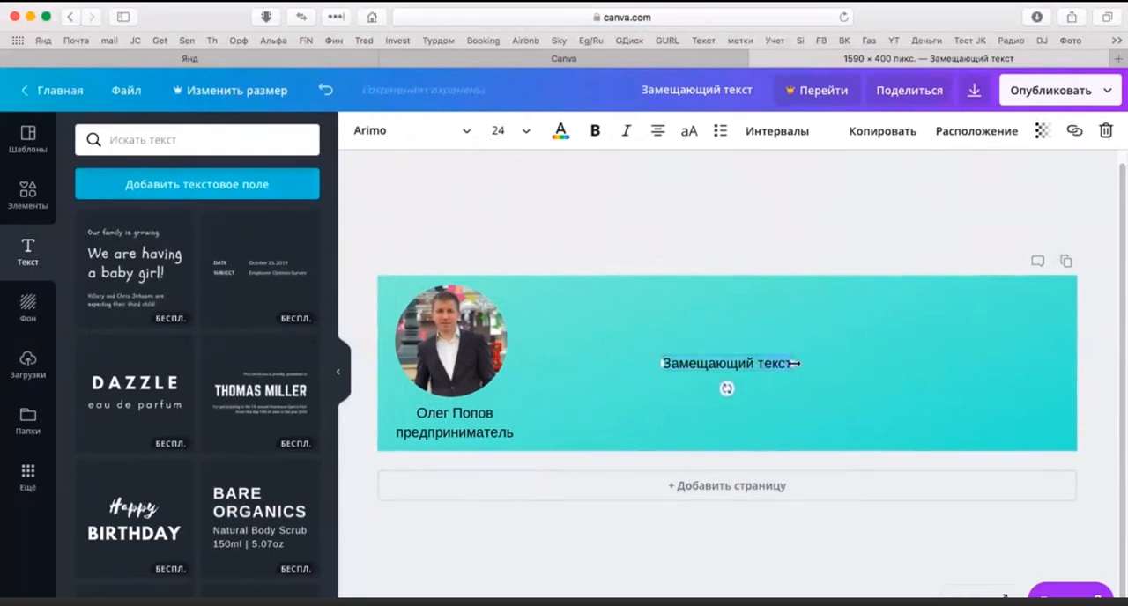
drag(866, 352, 1005, 362)
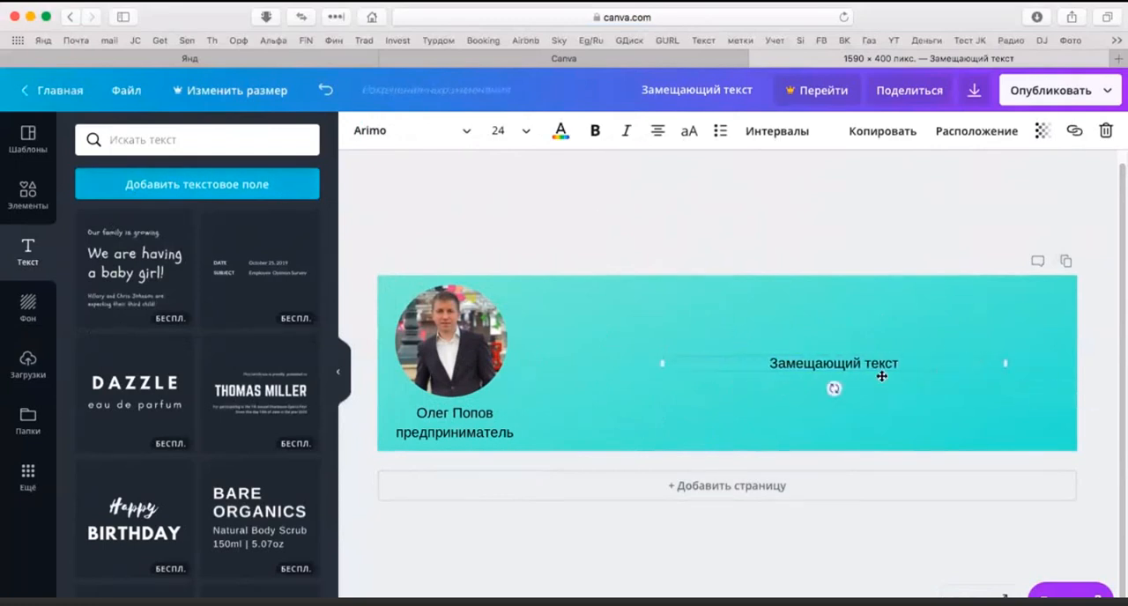
drag(872, 372, 798, 329)
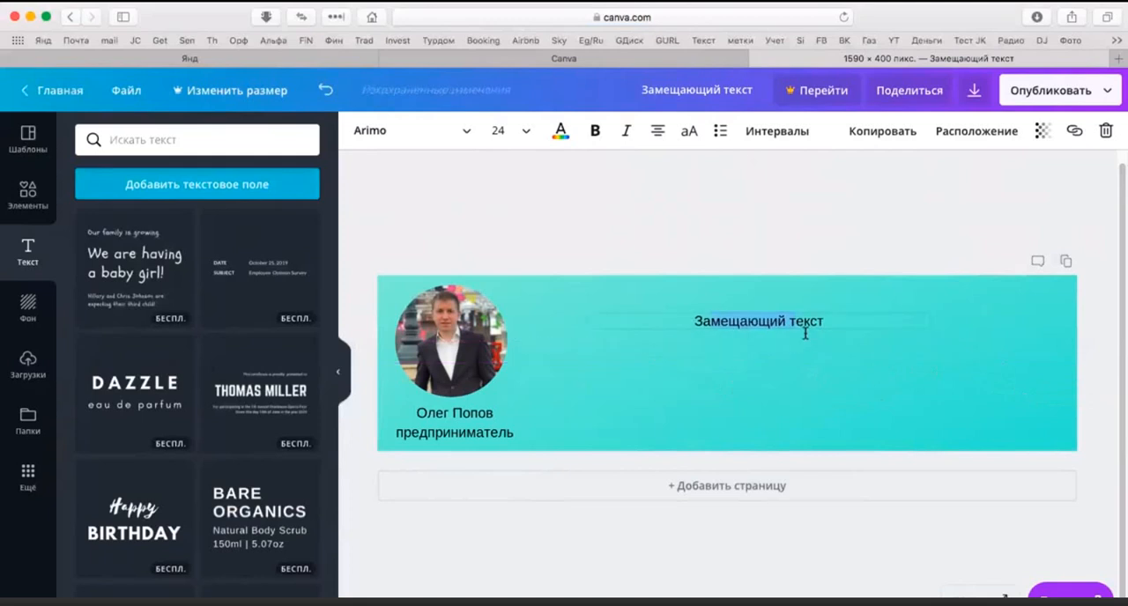
click(912, 400)
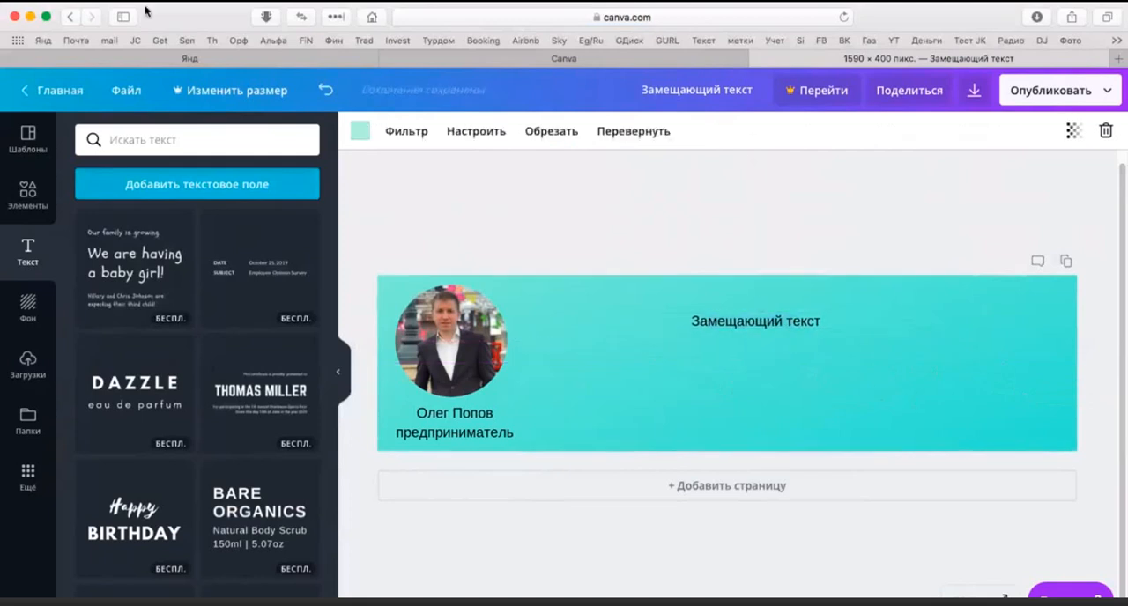
Step: Switch to Yandex, search for "высказывания великих людей" and open the finewords.ru result
click(202, 59)
click(277, 334)
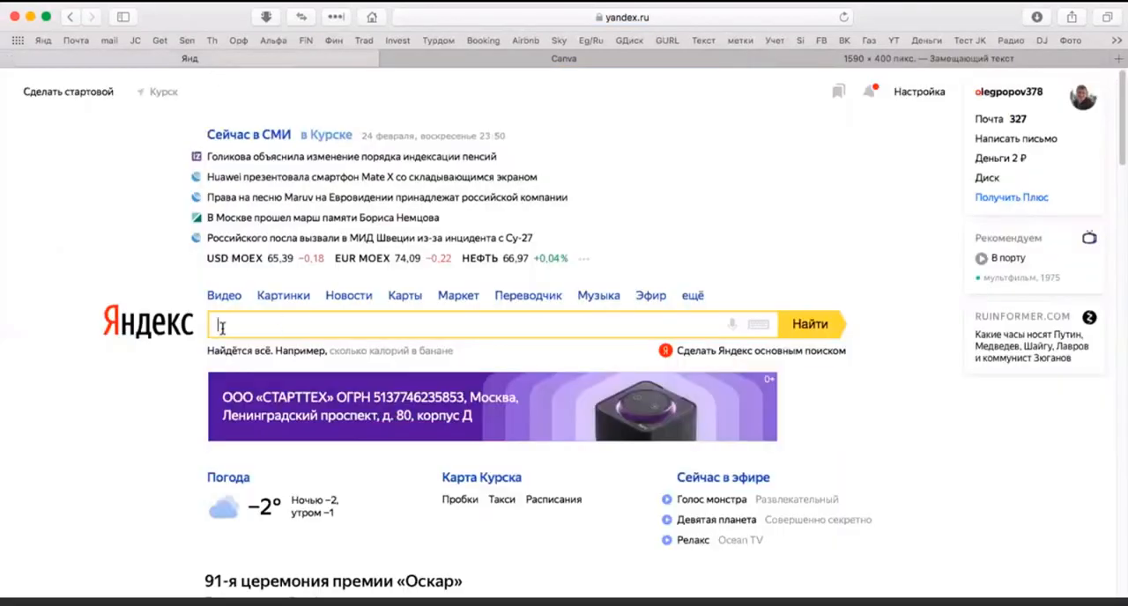
text(выска)
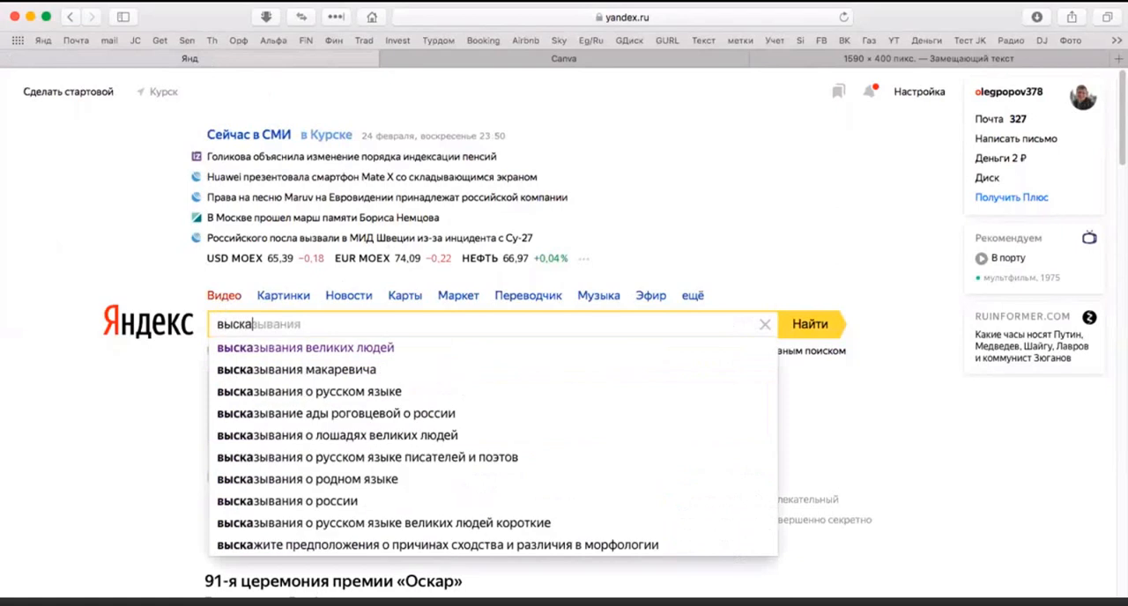
text(зывания)
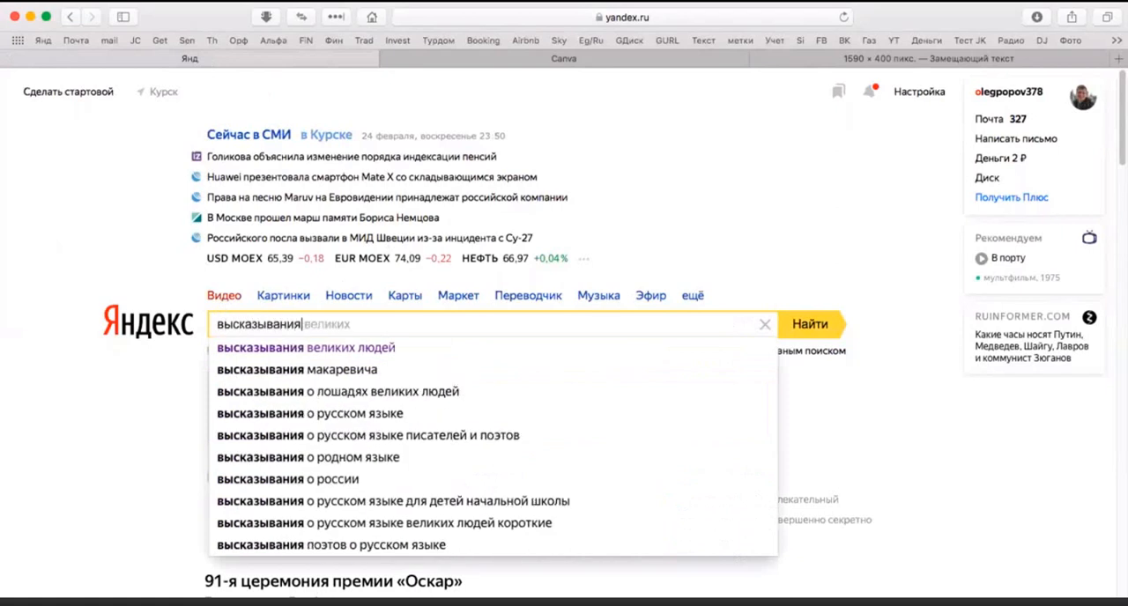
click(344, 353)
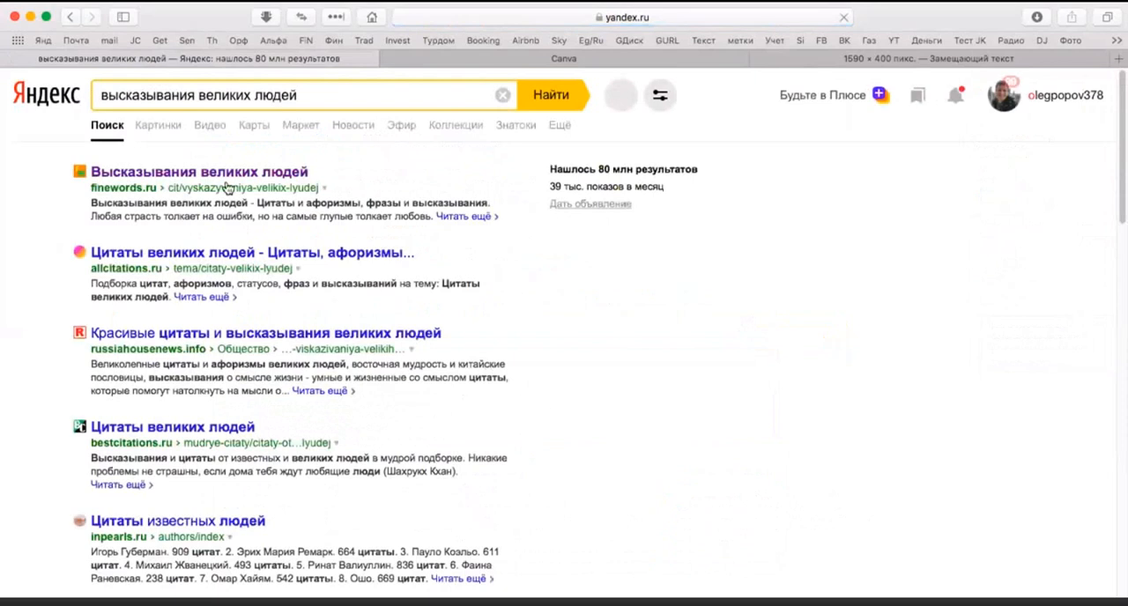
click(221, 172)
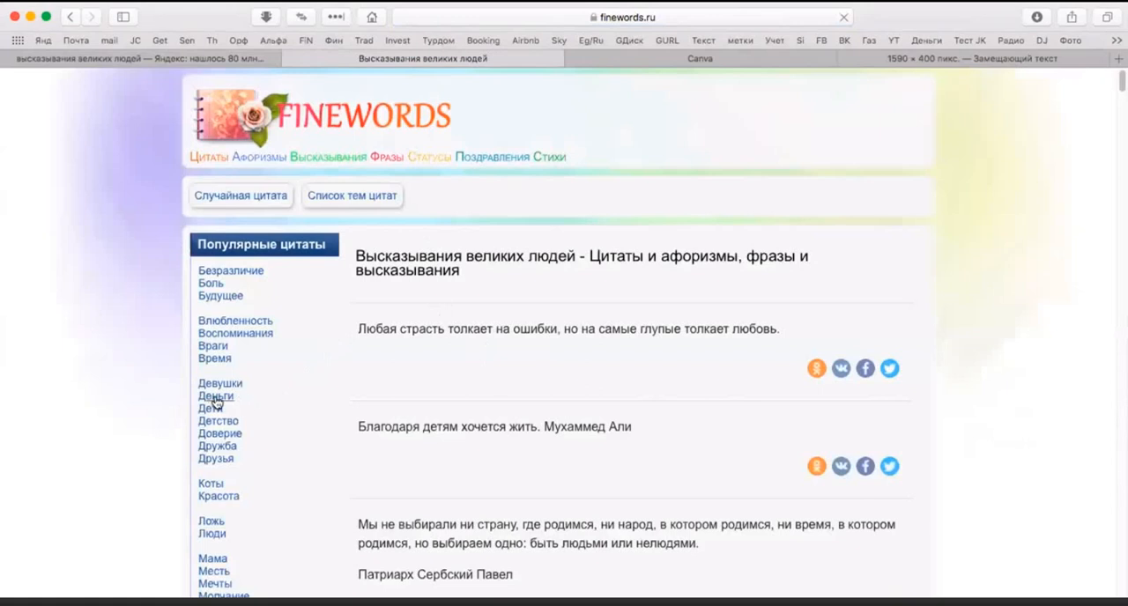
Step: Look through the popular quote topics and open the "О себе" category
scroll(254, 401, down, 1)
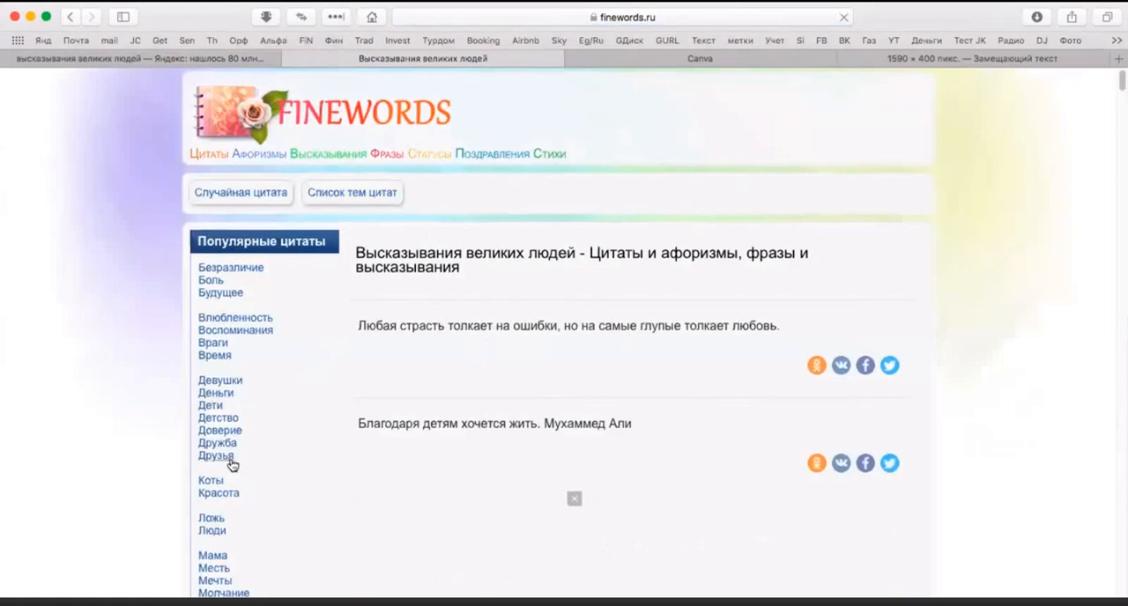
scroll(251, 436, down, 2)
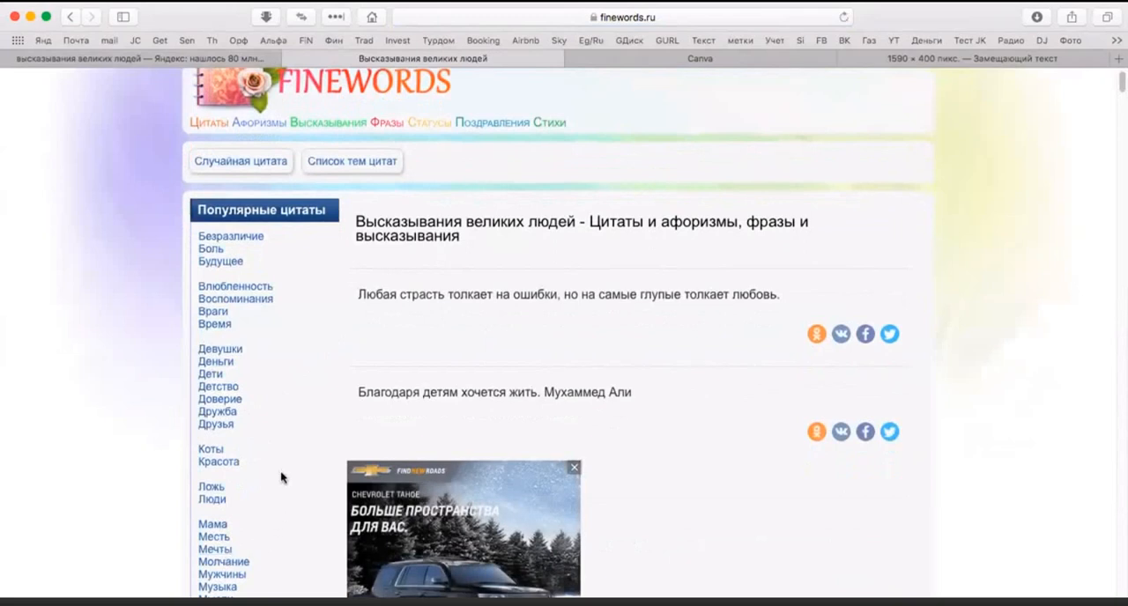
scroll(280, 478, up, 1)
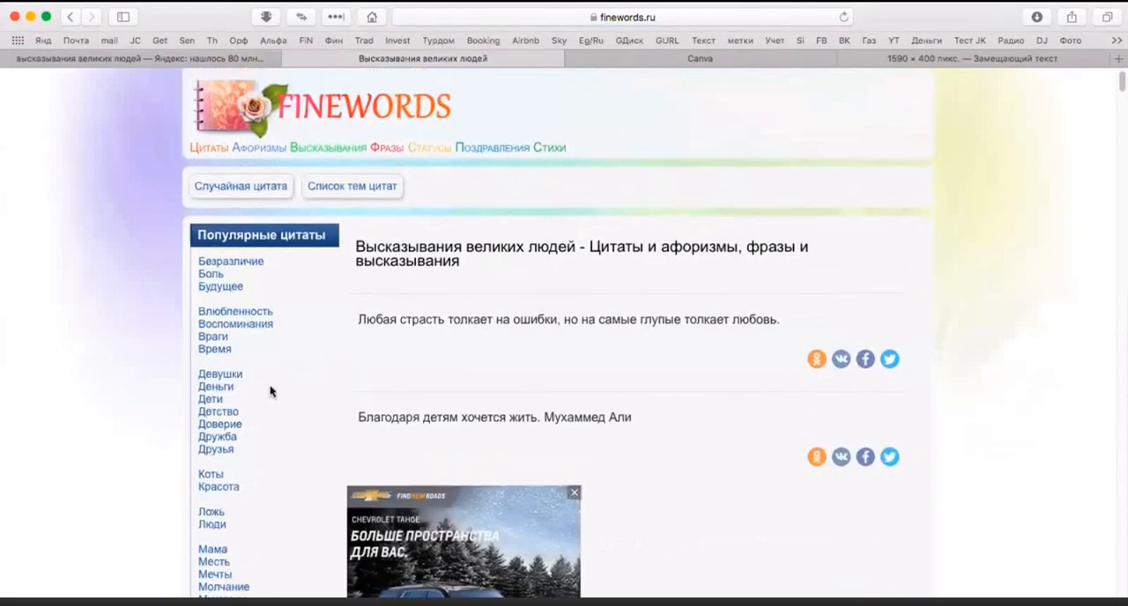
scroll(272, 394, down, 5)
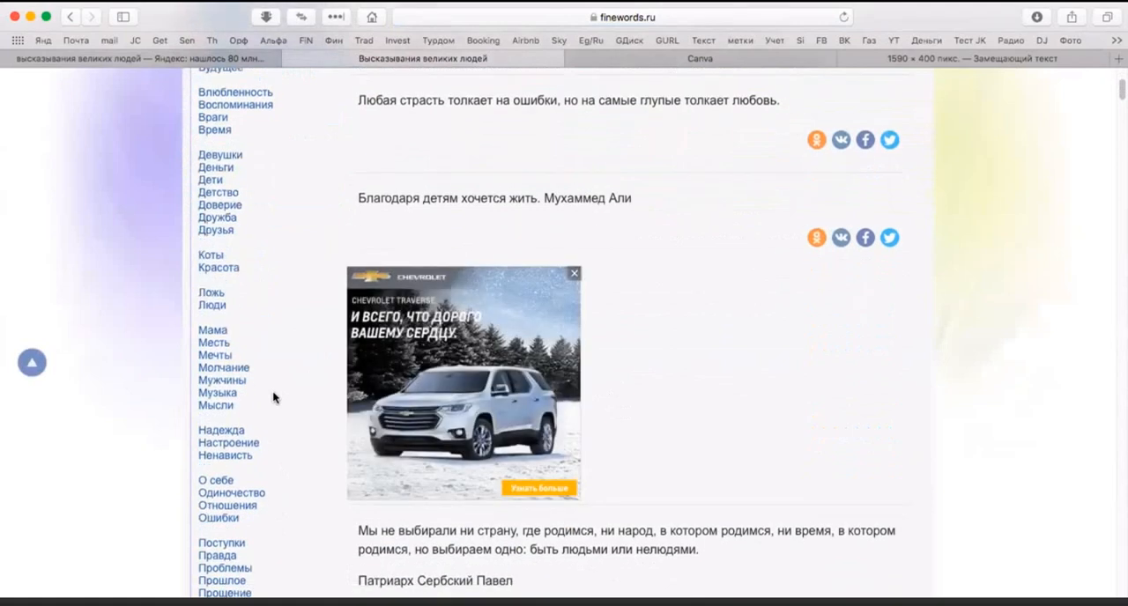
scroll(273, 394, down, 1)
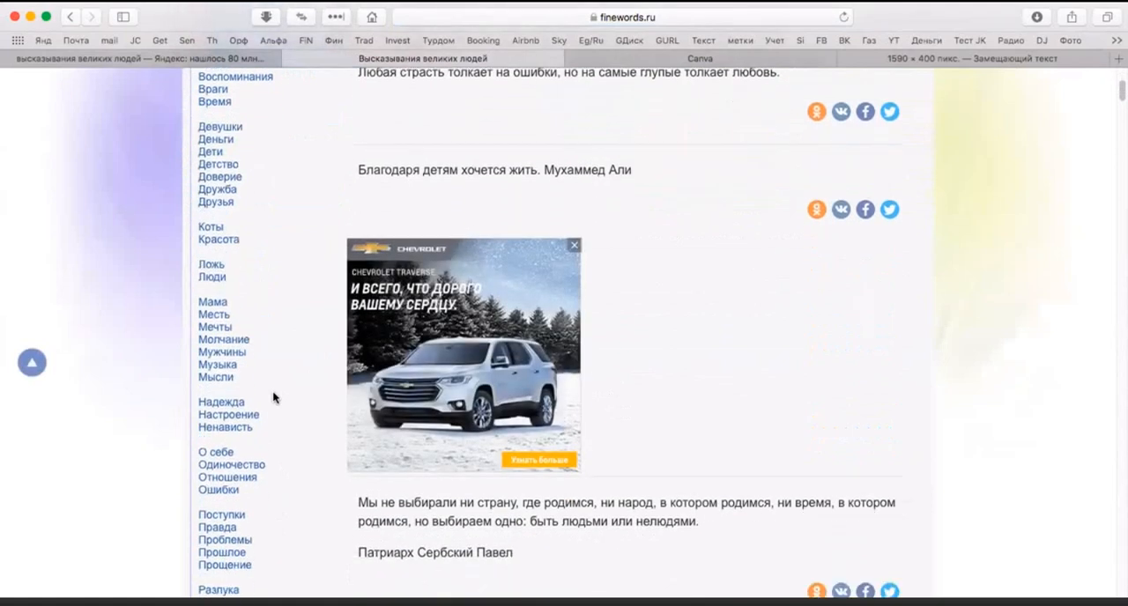
click(226, 455)
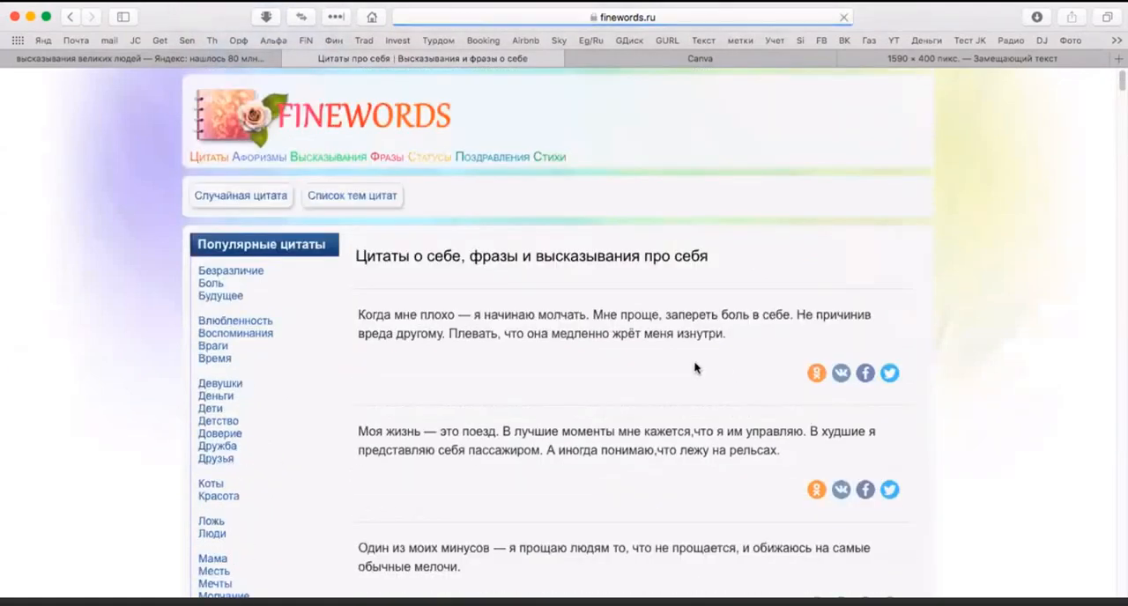
Step: Read through the quotes about oneself for a suitable cover phrase and highlight "Я лучше, чем моя репутация."
scroll(632, 370, down, 6)
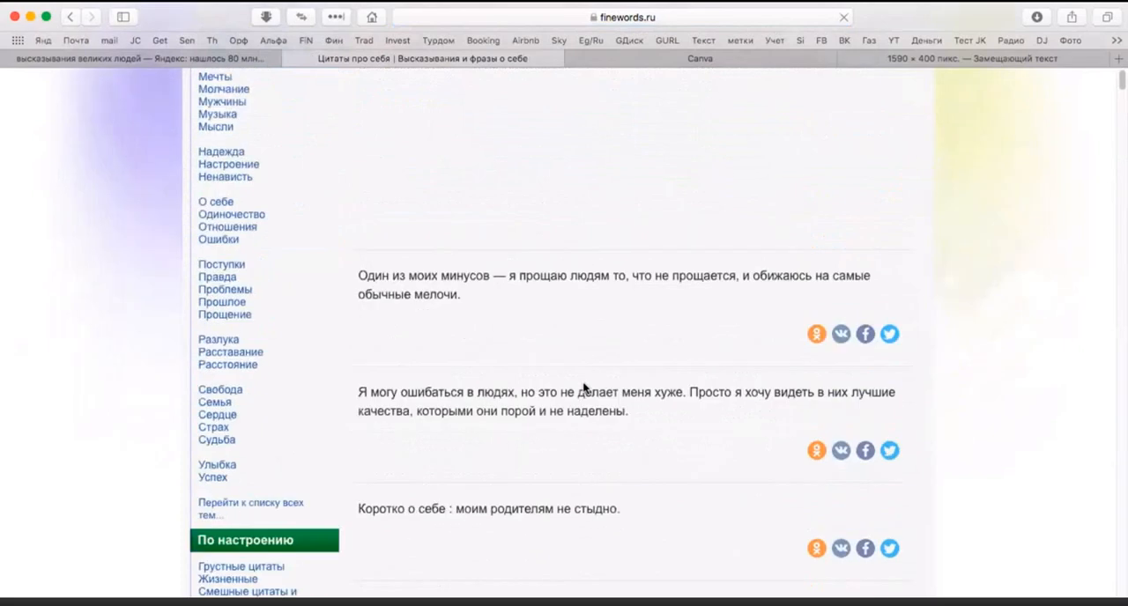
scroll(640, 448, up, 1)
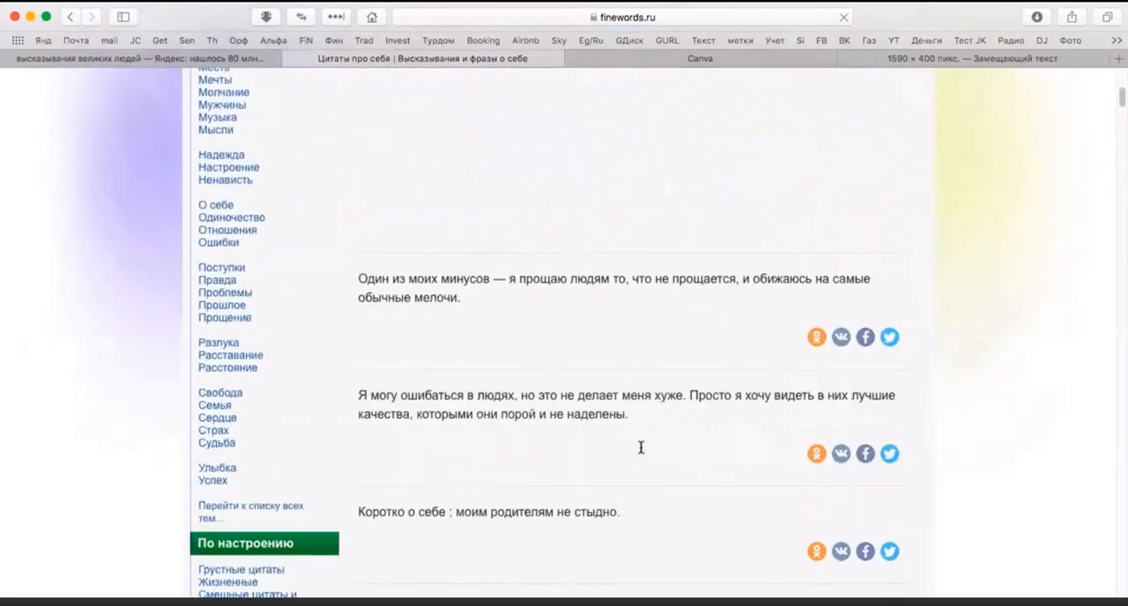
scroll(641, 448, down, 7)
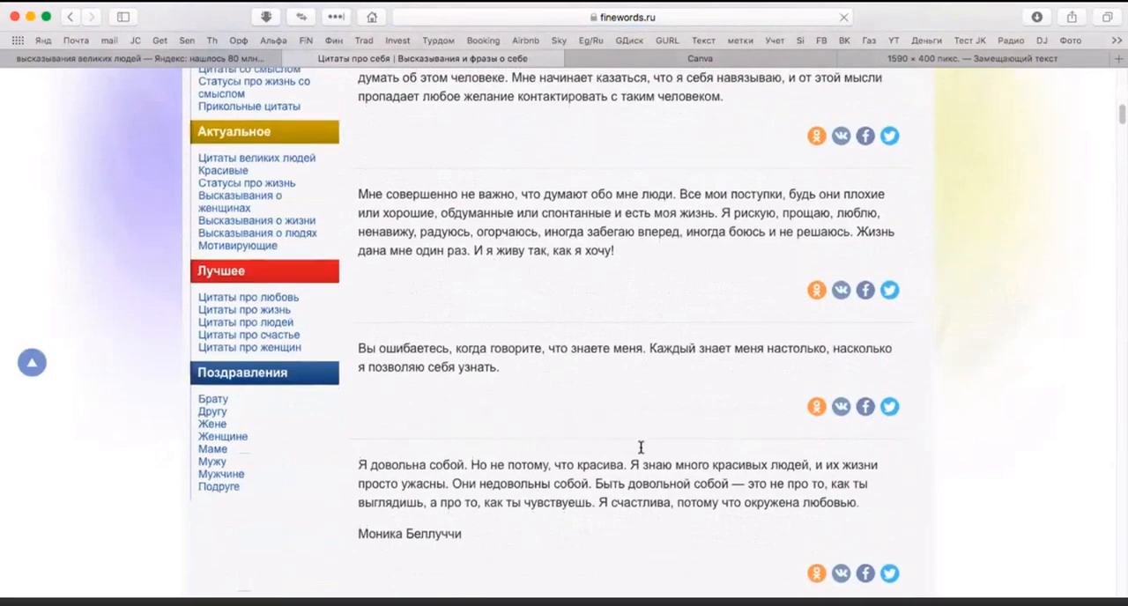
scroll(640, 448, down, 1)
scroll(644, 436, down, 6)
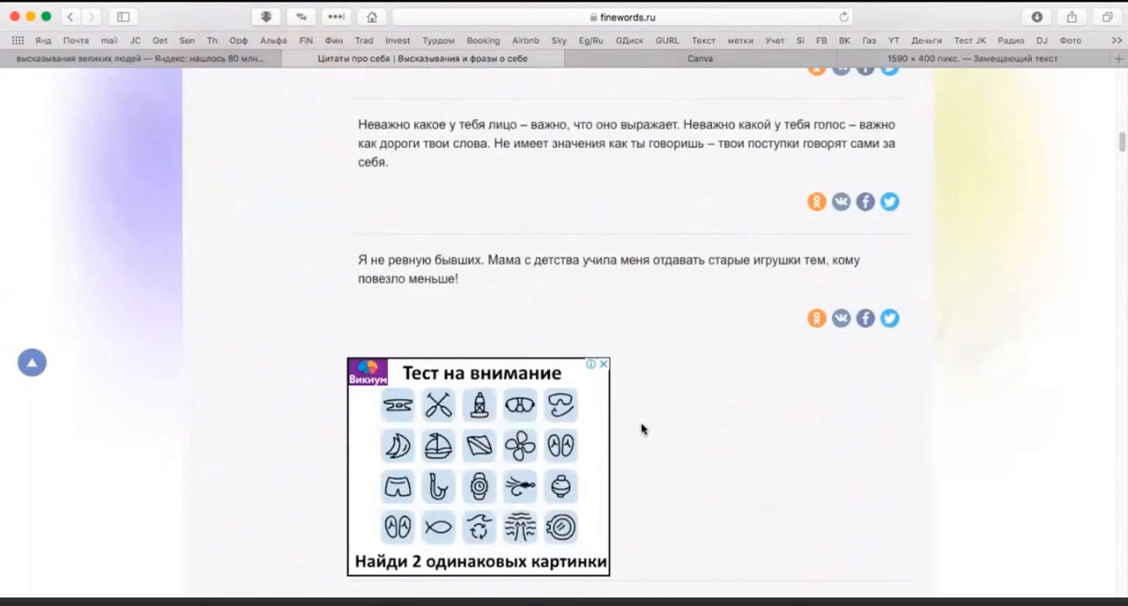
scroll(640, 429, down, 4)
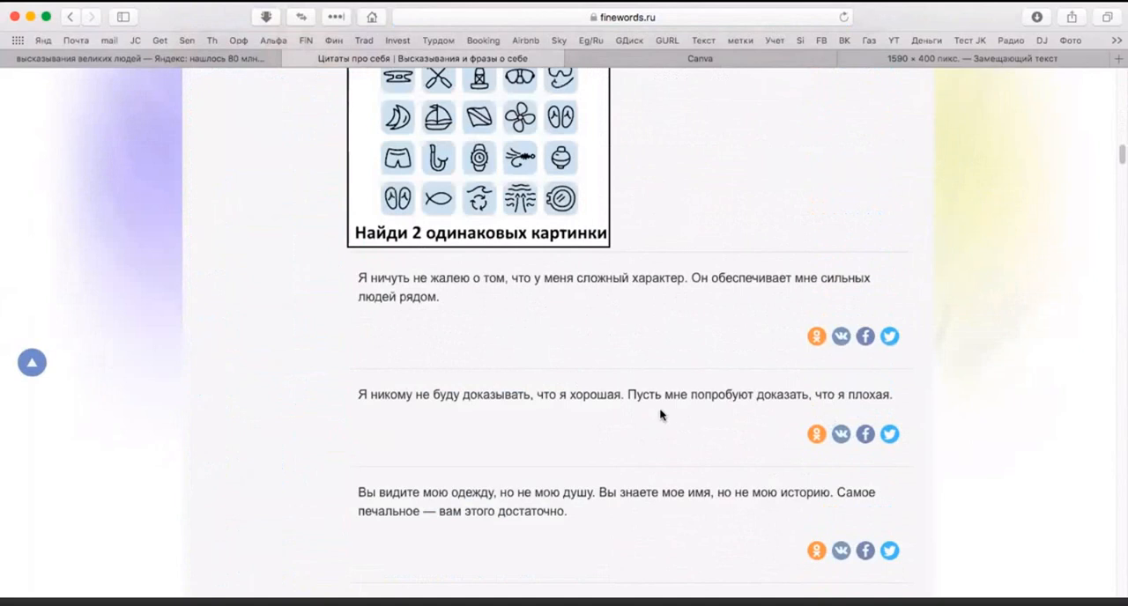
scroll(660, 414, down, 4)
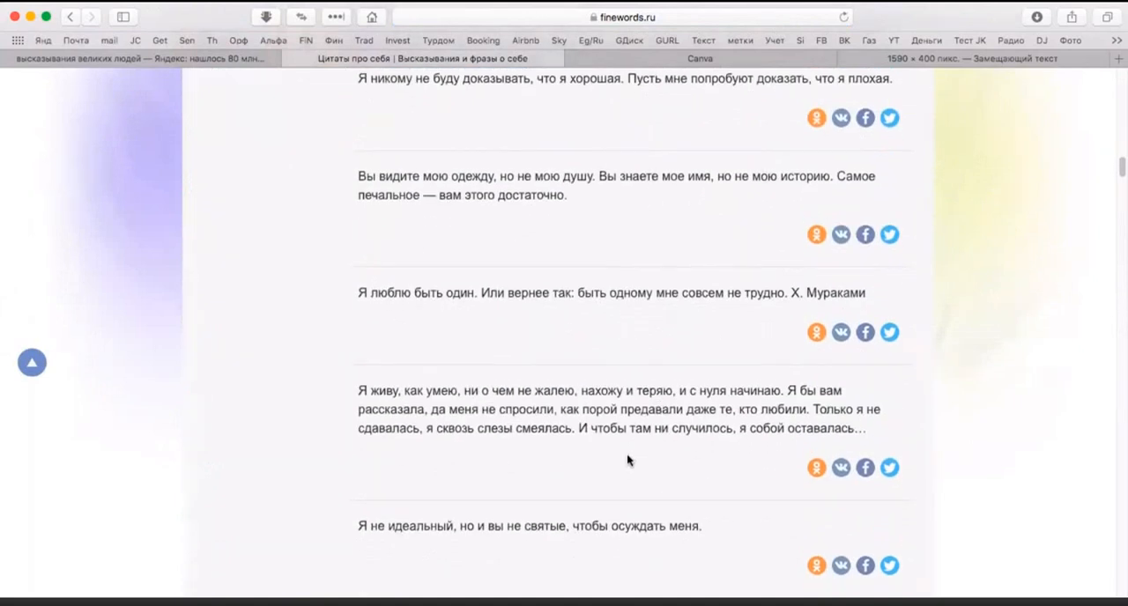
scroll(627, 451, down, 6)
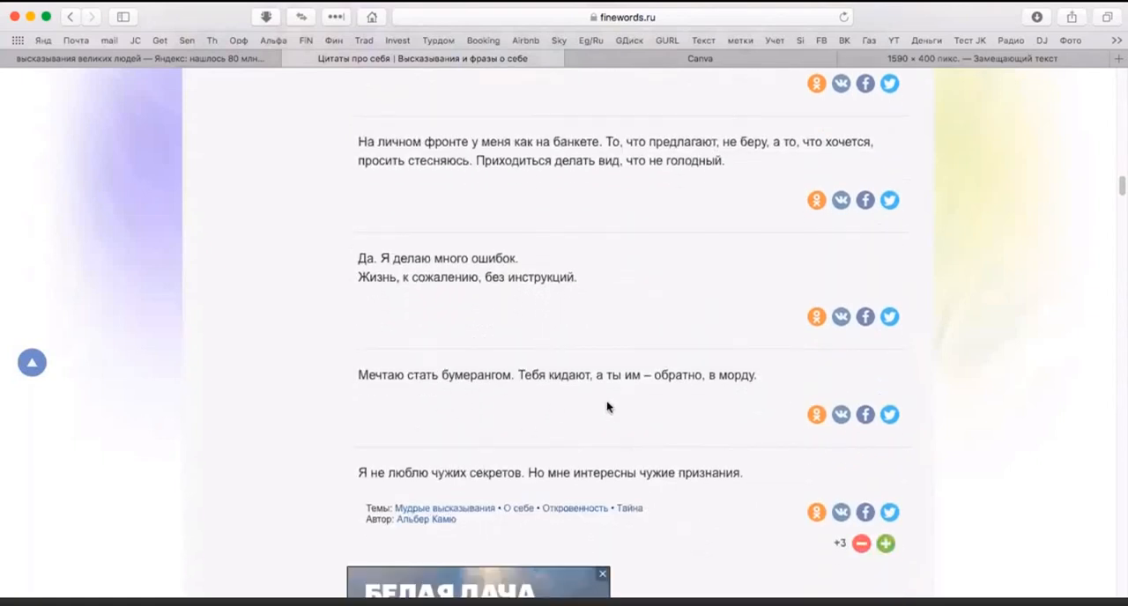
scroll(607, 407, down, 7)
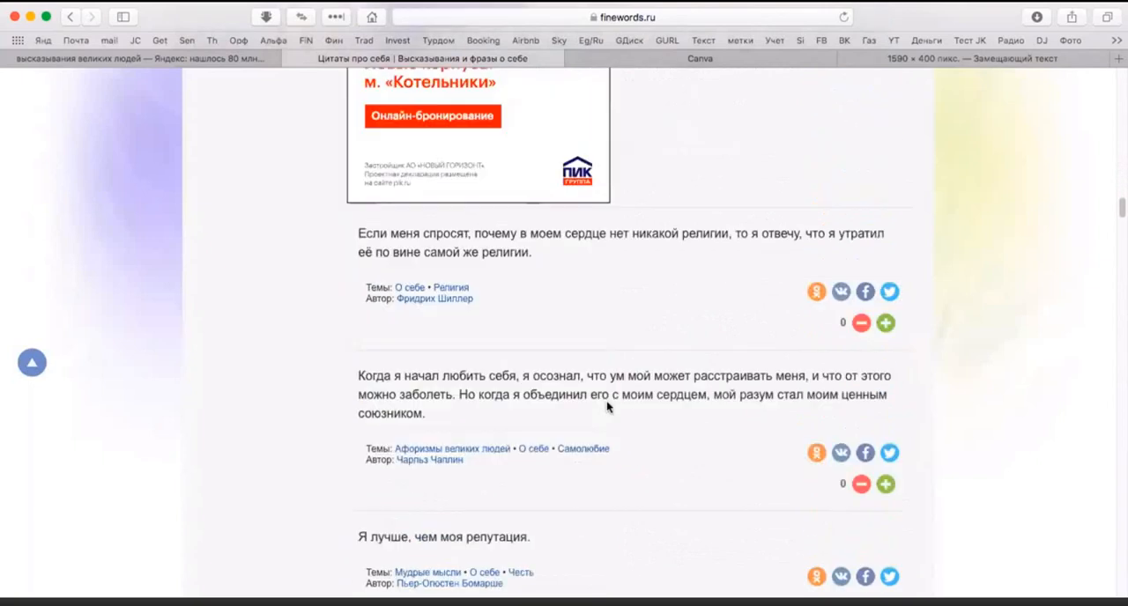
scroll(607, 407, down, 2)
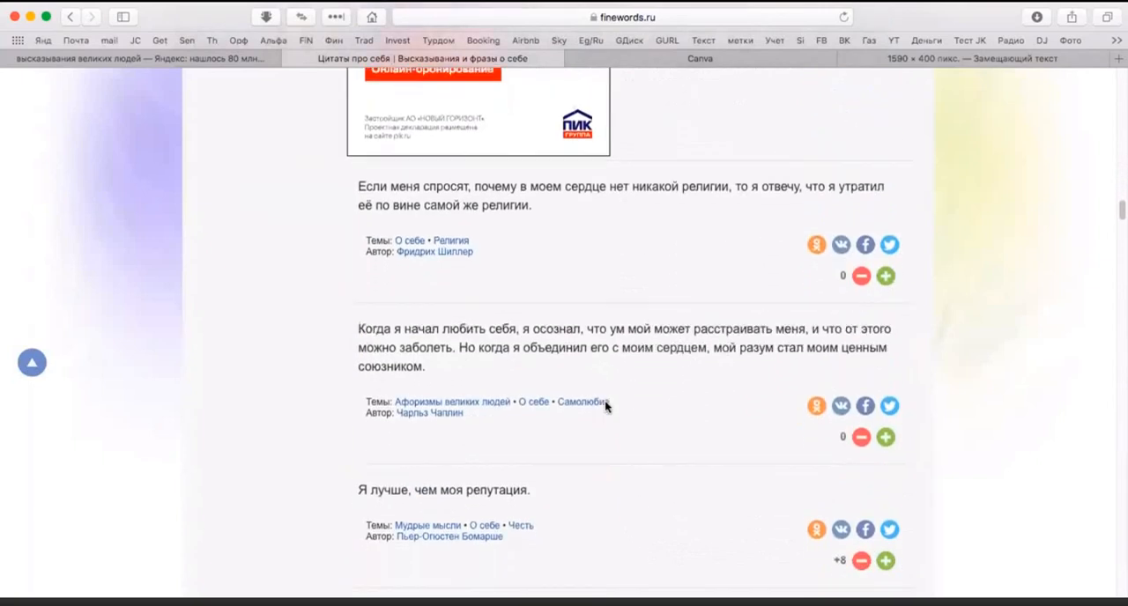
scroll(605, 407, down, 3)
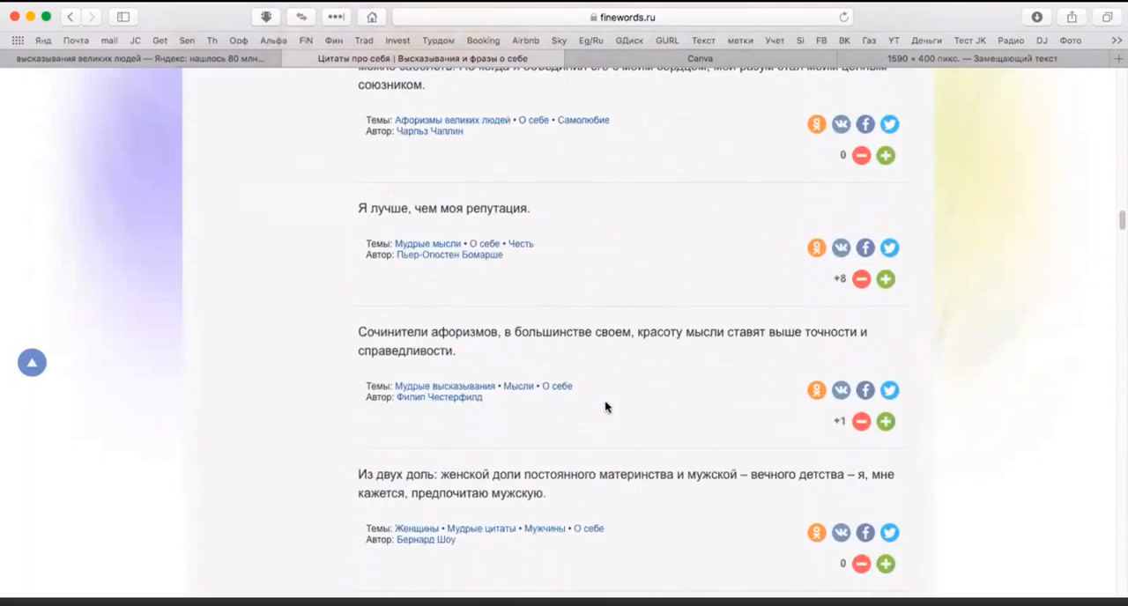
scroll(605, 406, down, 2)
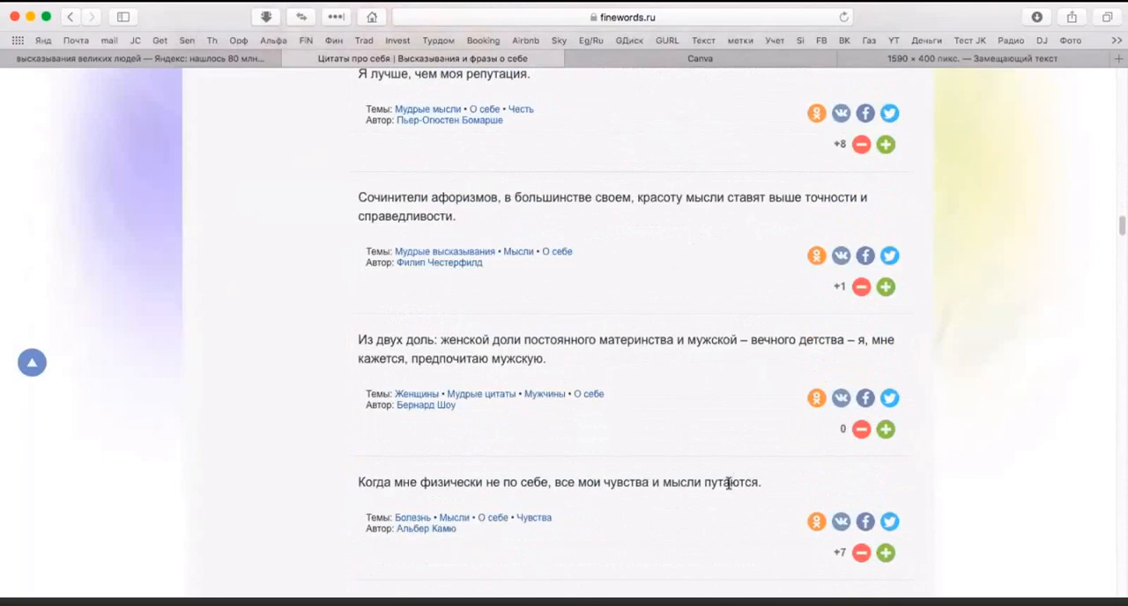
scroll(555, 421, down, 3)
scroll(556, 421, down, 3)
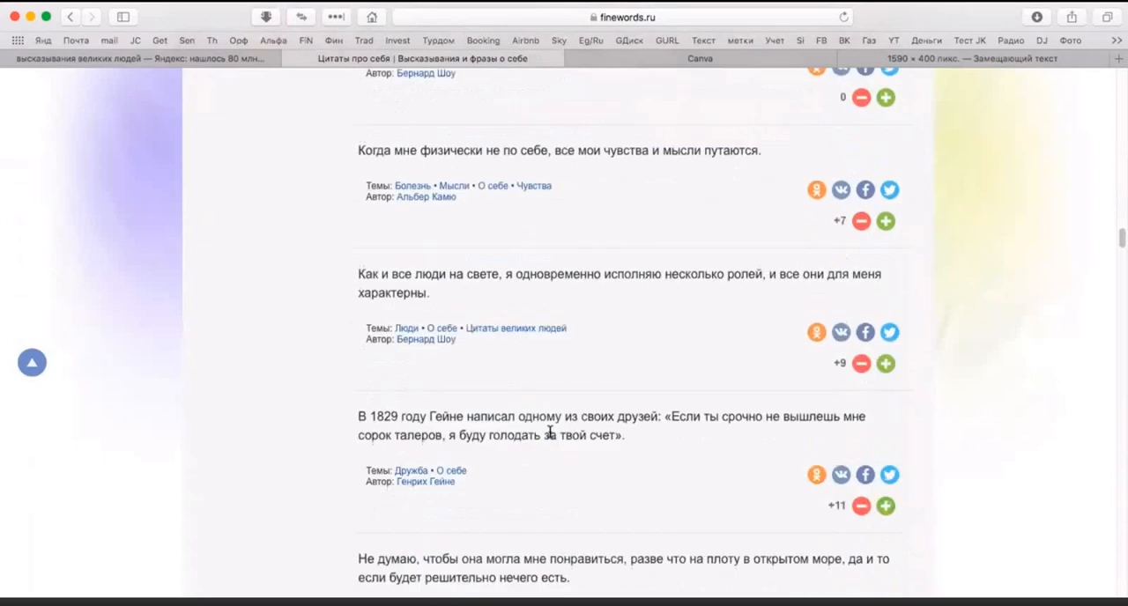
scroll(548, 433, down, 5)
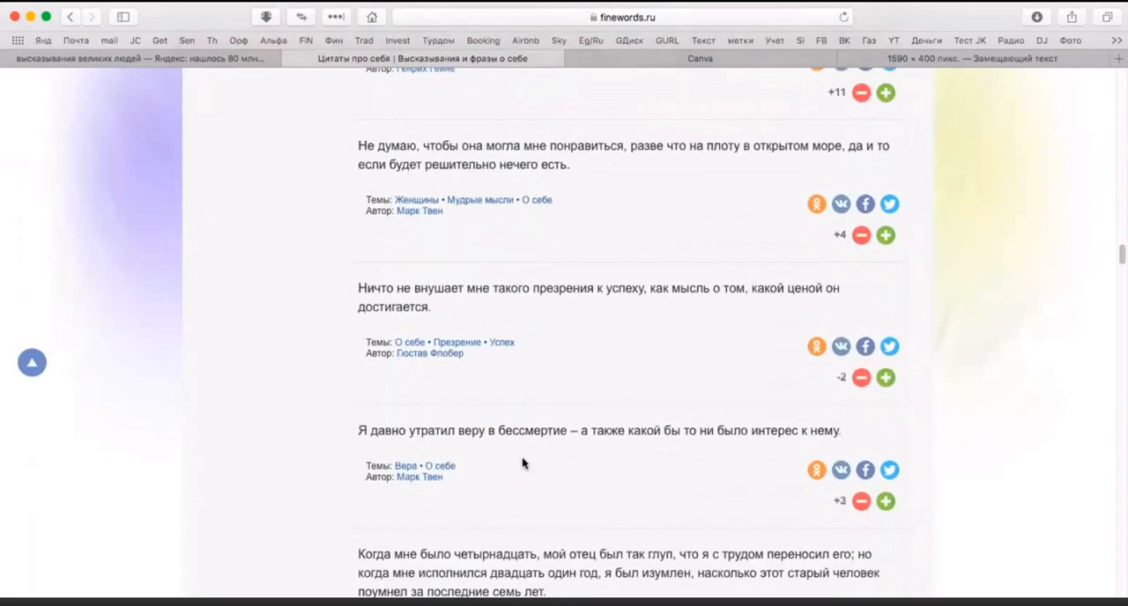
scroll(528, 447, up, 5)
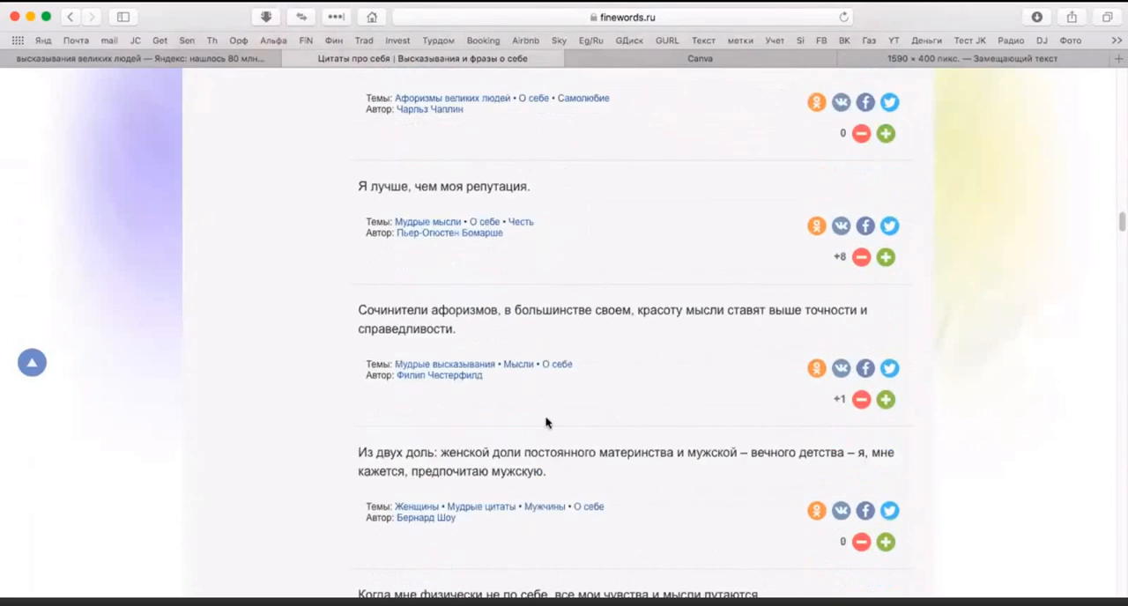
drag(528, 183, 359, 183)
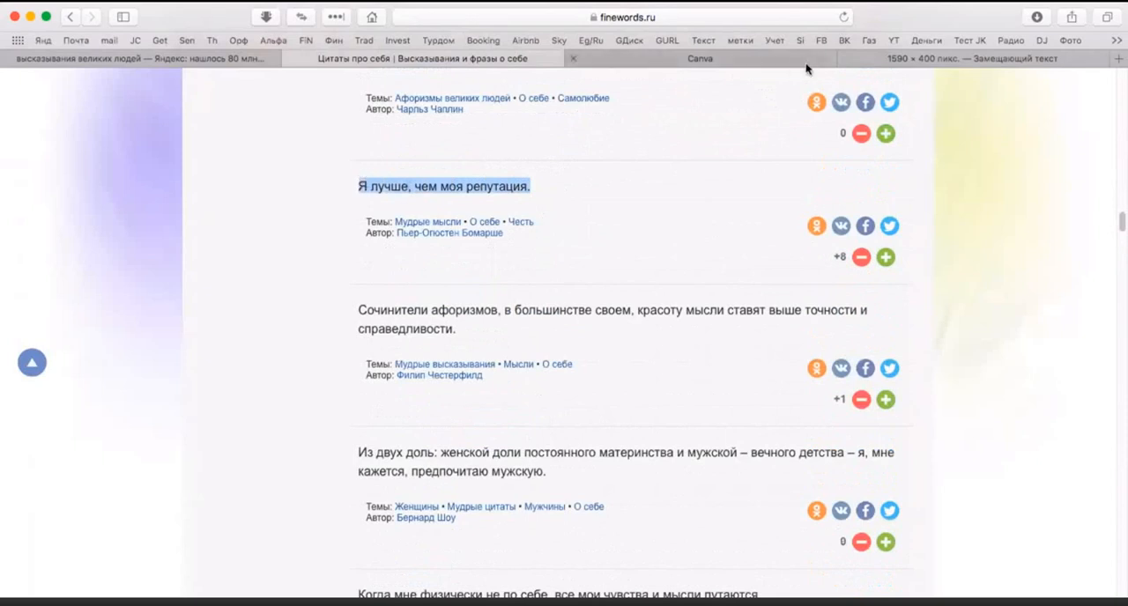
Step: Open the "Деньги" quote category and look through its quotes
scroll(544, 331, up, 4)
scroll(529, 333, up, 10)
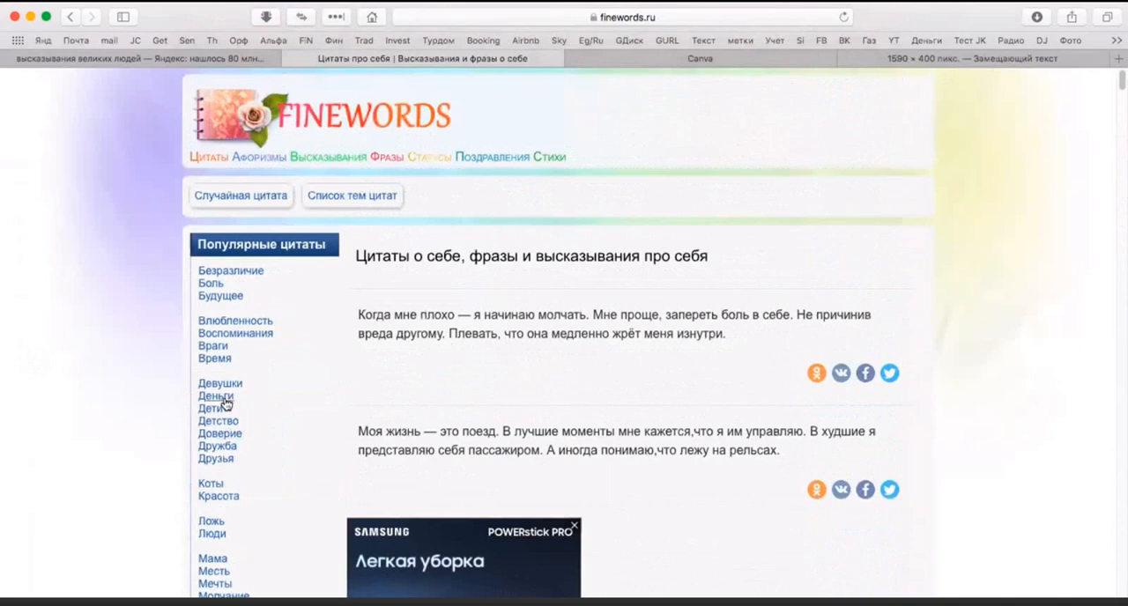
click(221, 396)
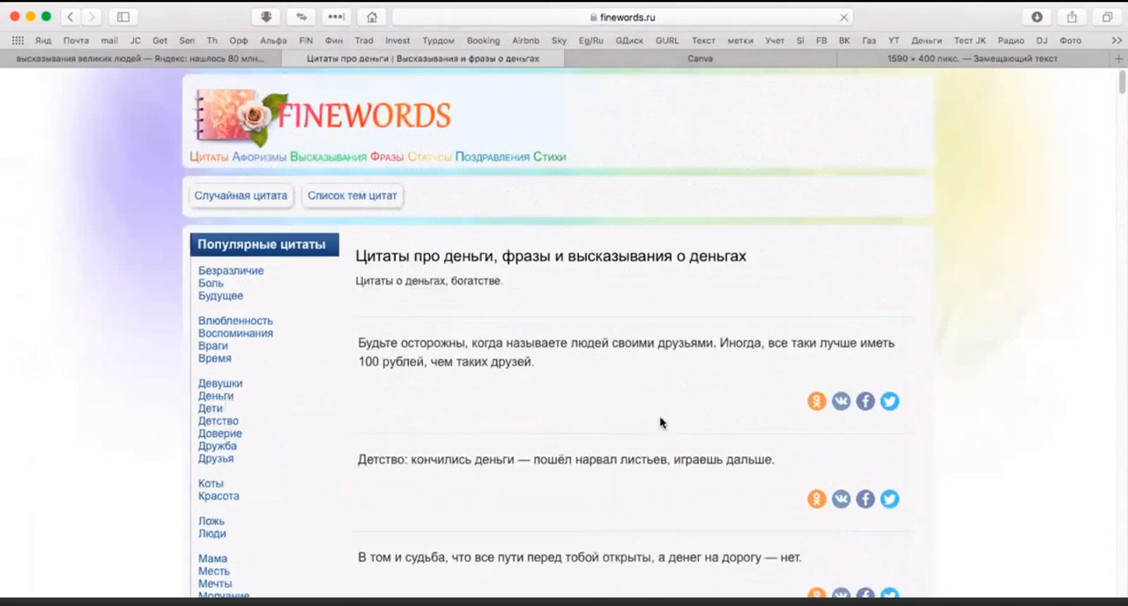
scroll(546, 419, down, 2)
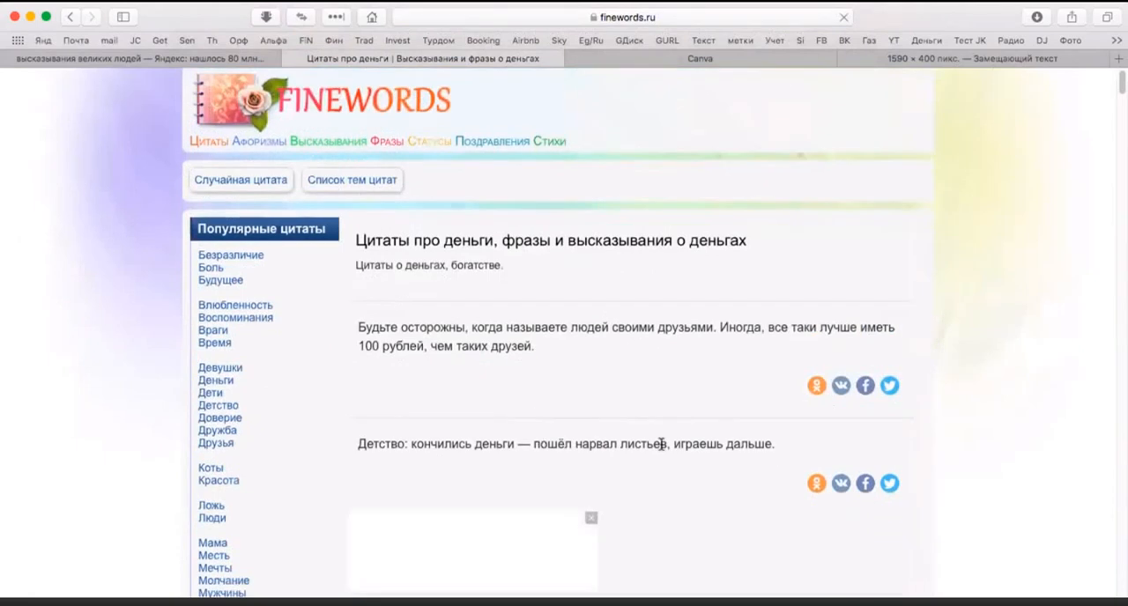
scroll(659, 442, down, 5)
scroll(599, 444, down, 1)
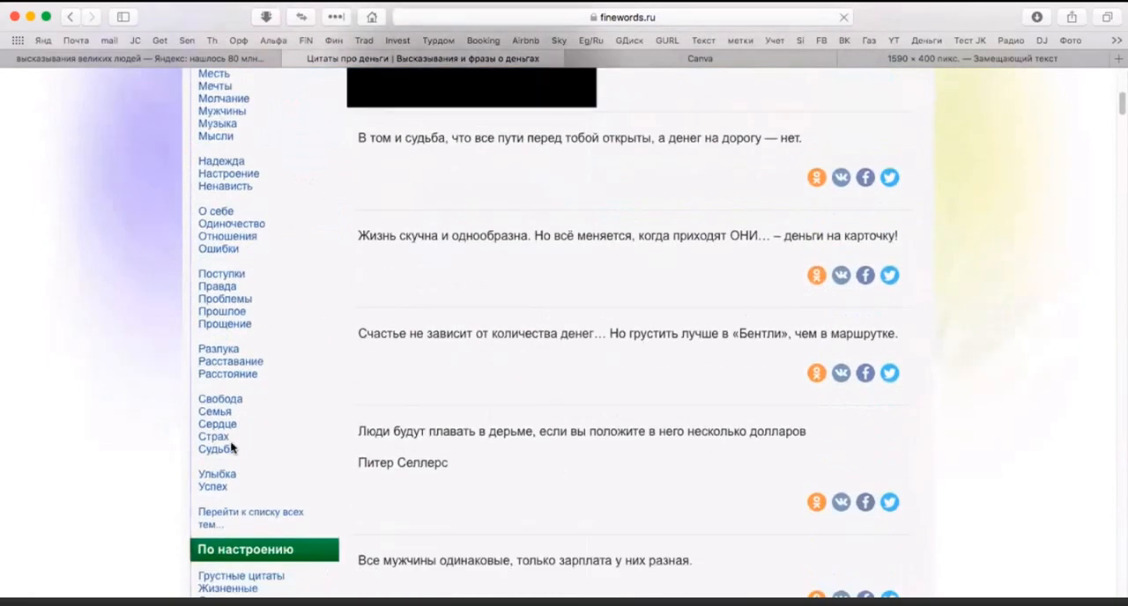
Step: Open the "Успех" category and copy the quote "Чтобы быть успешным, нужно чтобы была страсть к тому, что вы делаете."
click(216, 487)
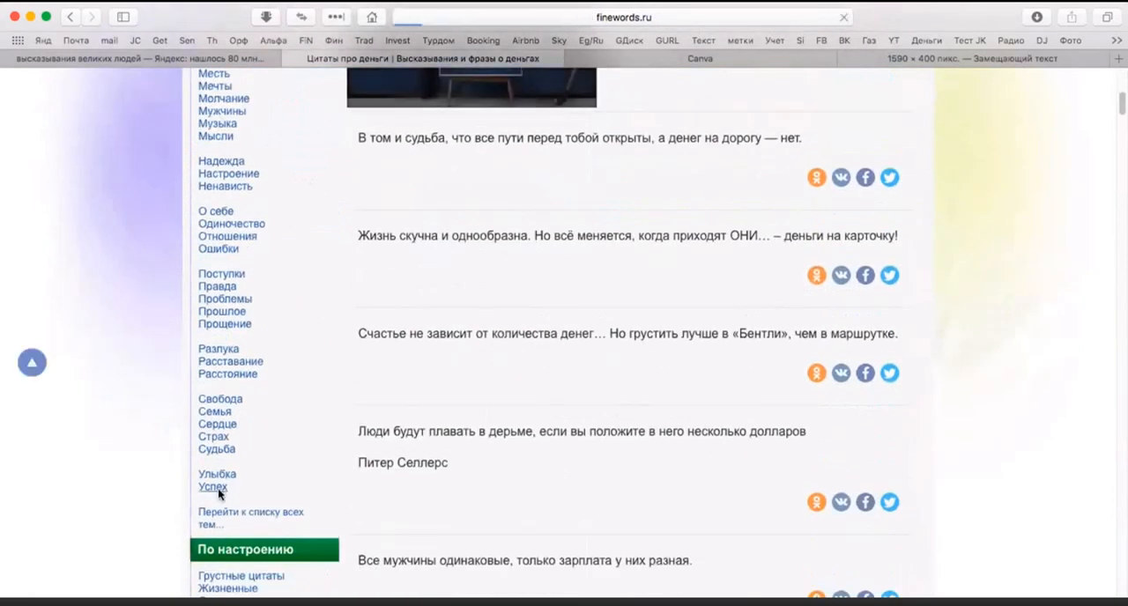
scroll(515, 462, down, 2)
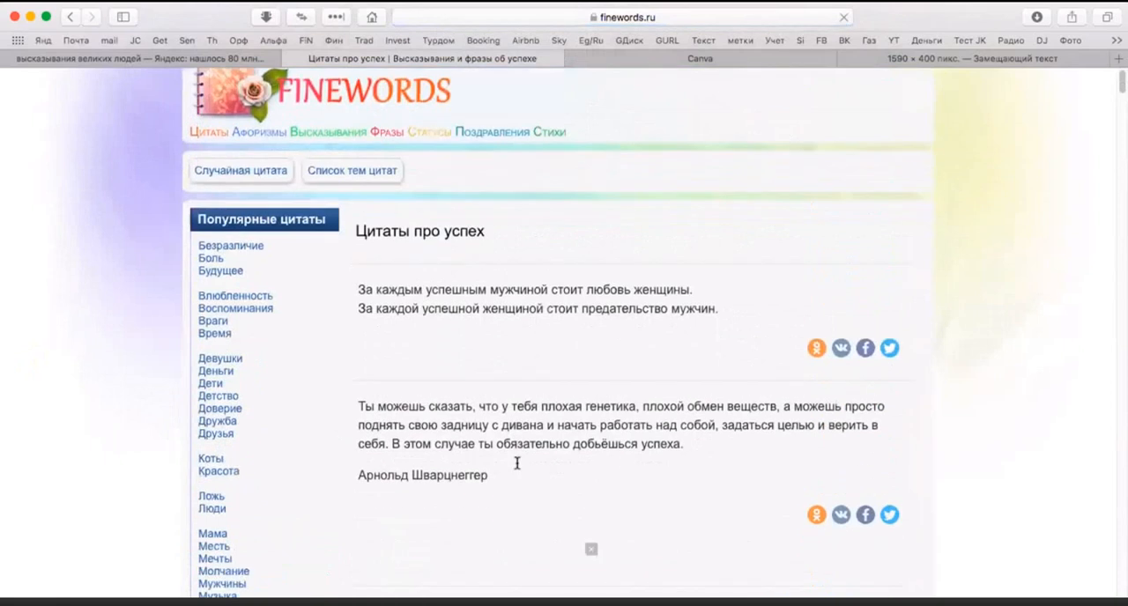
scroll(518, 467, down, 1)
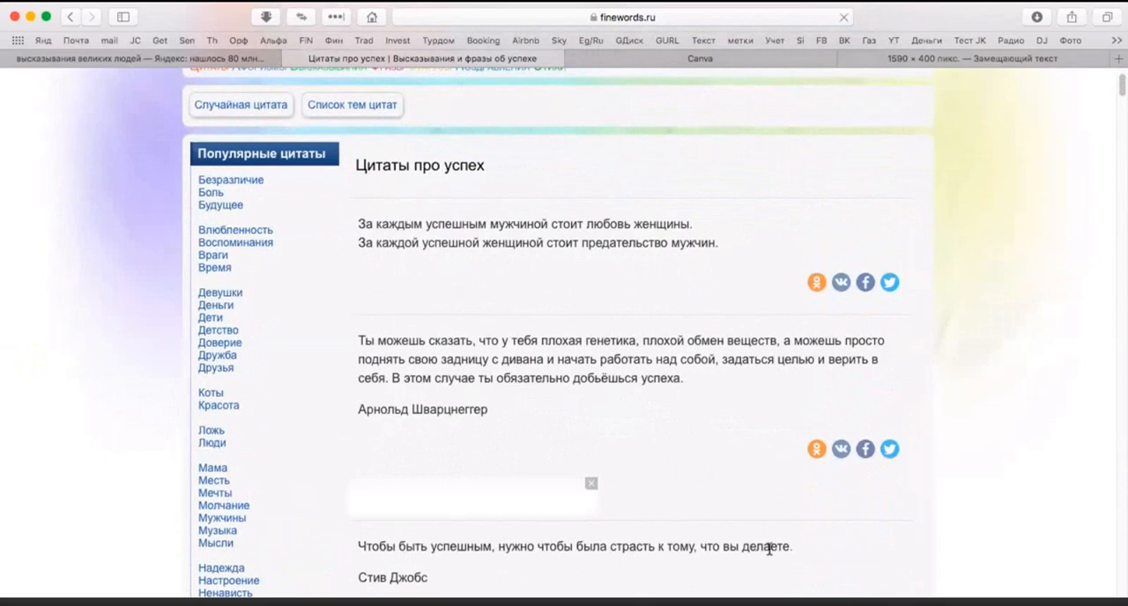
drag(793, 547, 357, 546)
right_click(393, 546)
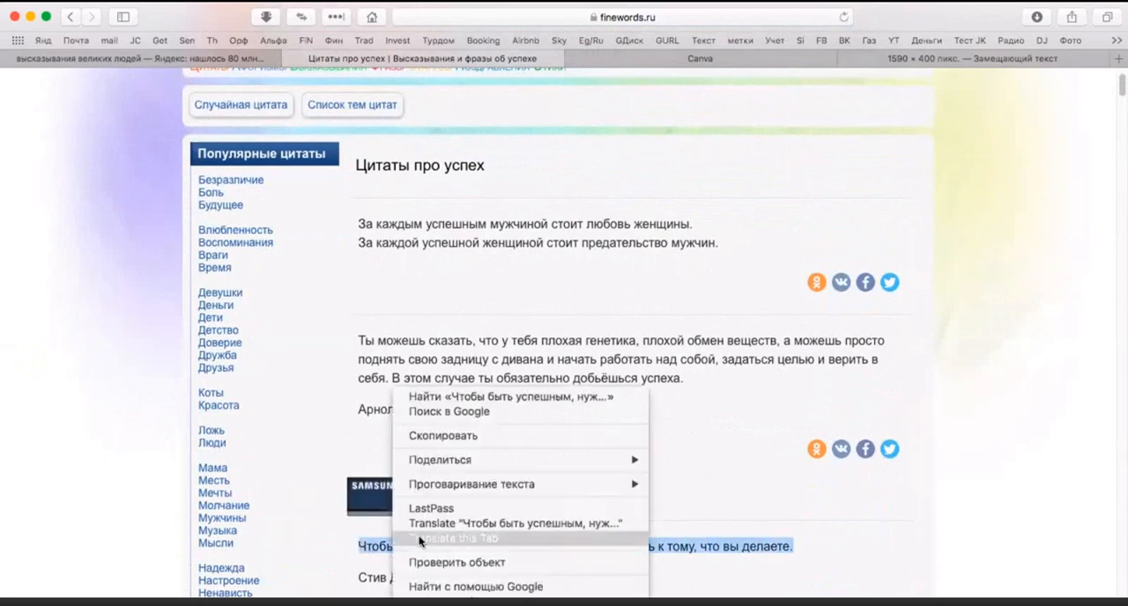
click(460, 436)
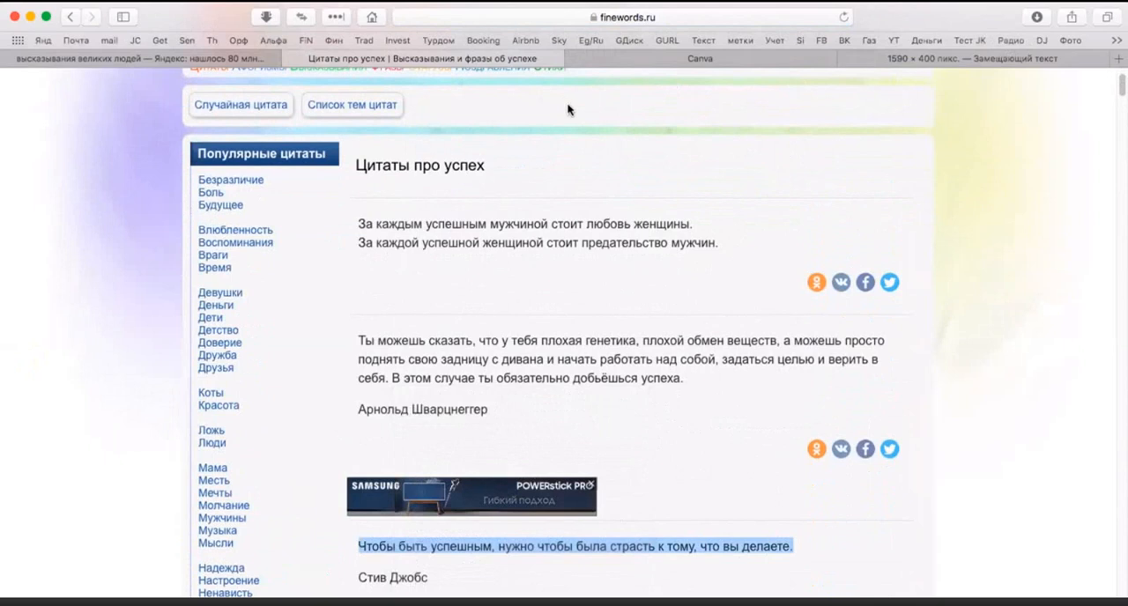
Step: Close the quote page and, in the Canva cover design, clear the placeholder "Замещающий текст" from its text box
click(289, 58)
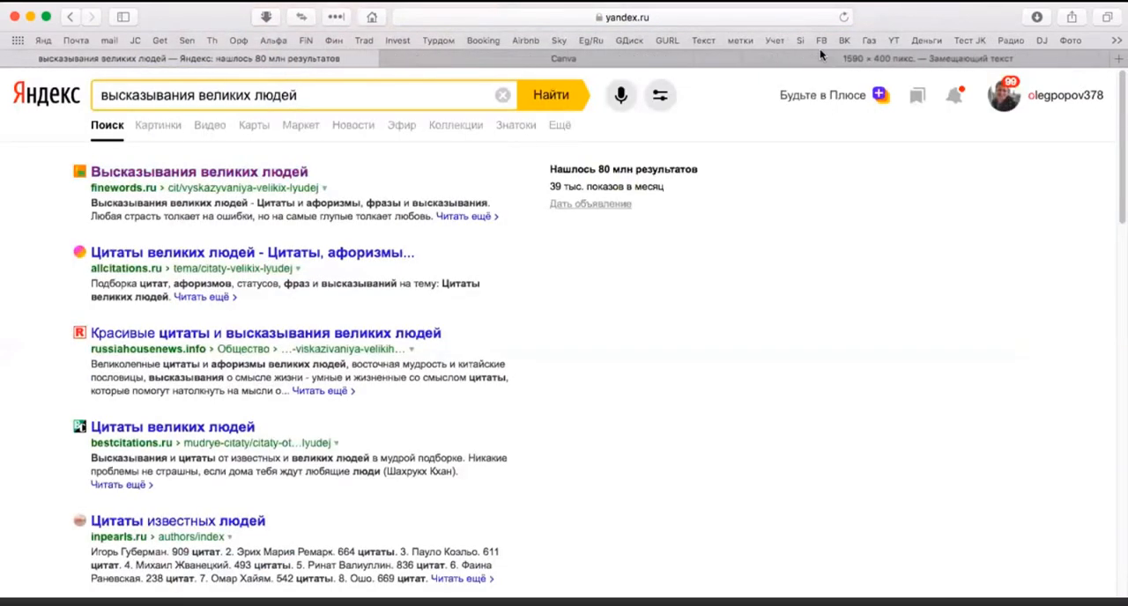
click(880, 59)
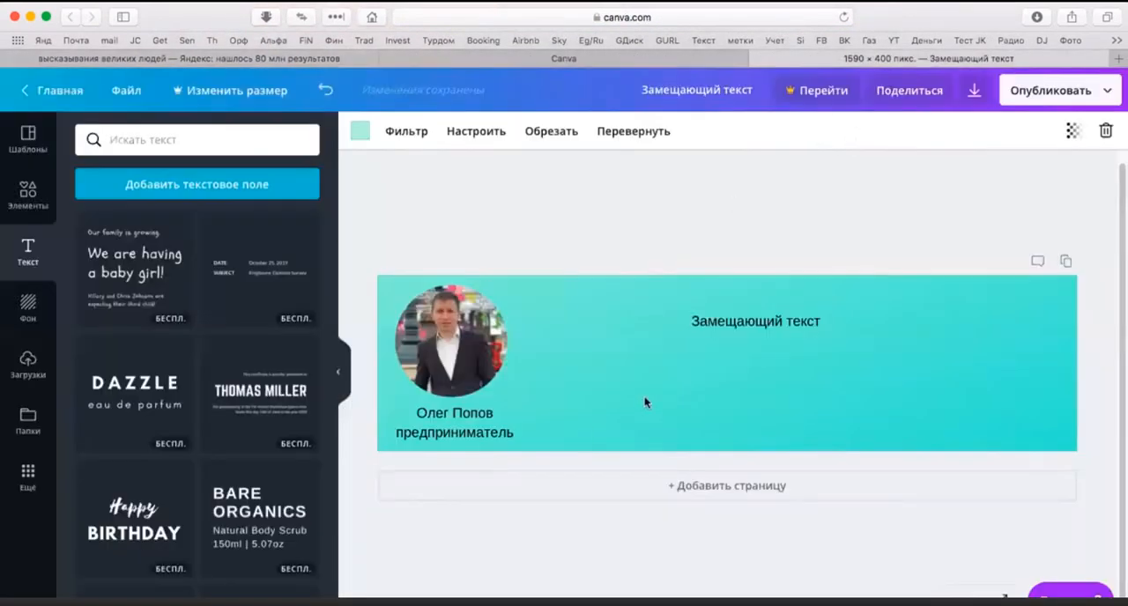
click(756, 324)
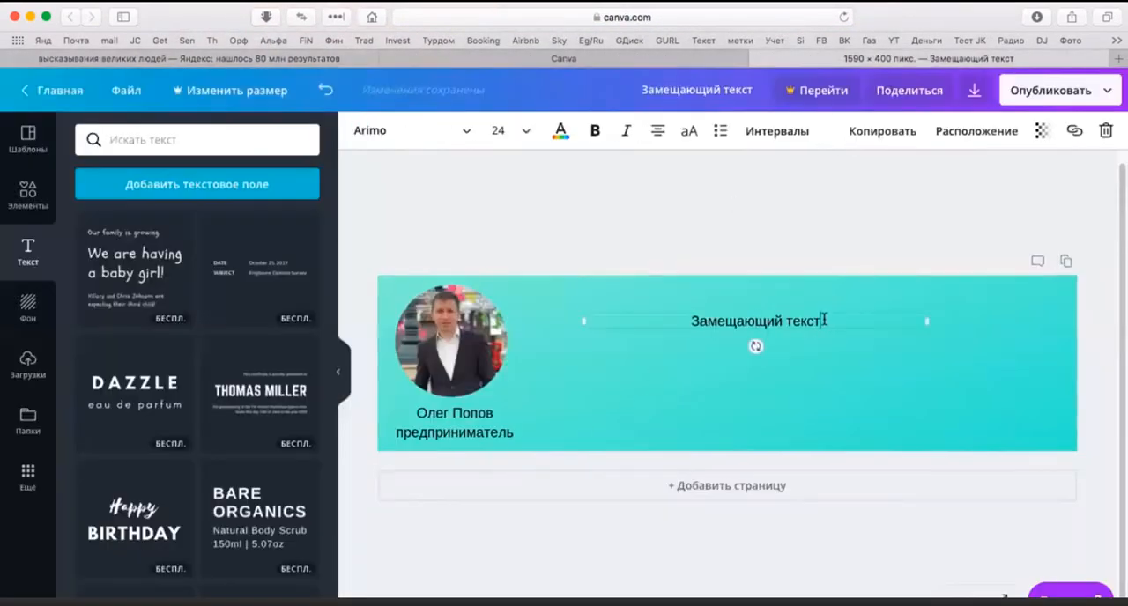
drag(824, 319, 686, 322)
right_click(700, 323)
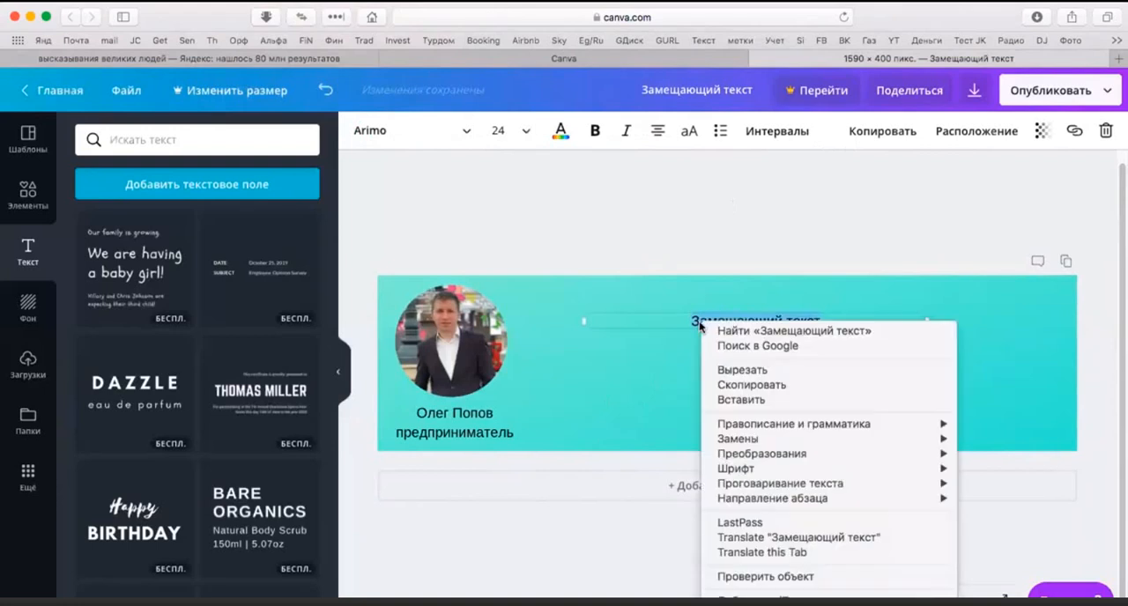
click(770, 403)
key(BackSpace)
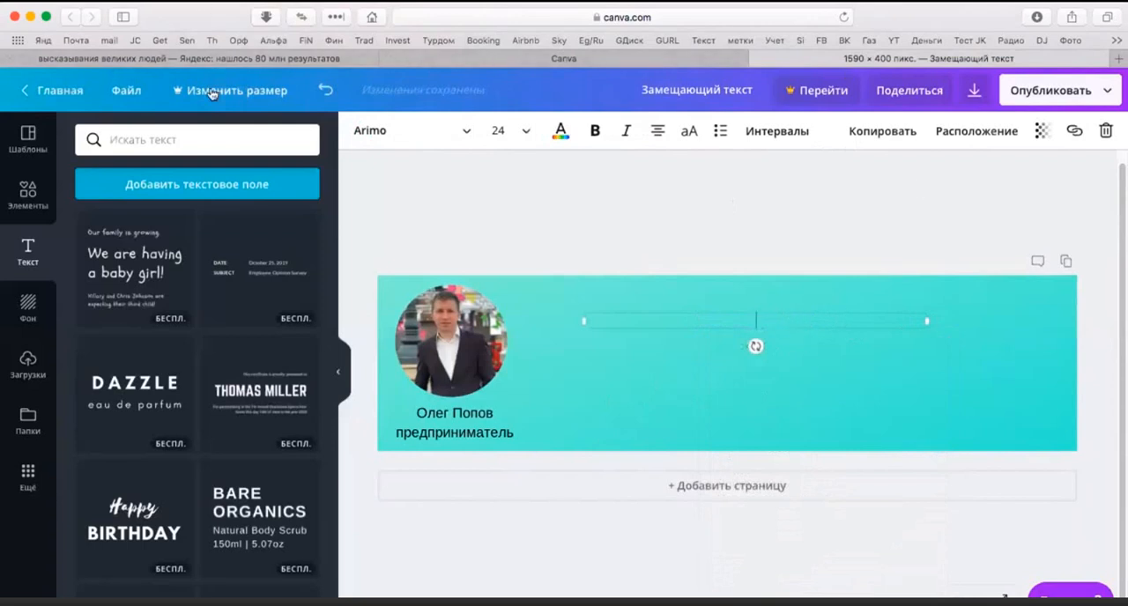
Step: Reopen finewords.ru from the Yandex results and go to its "Успех" quote category
click(167, 59)
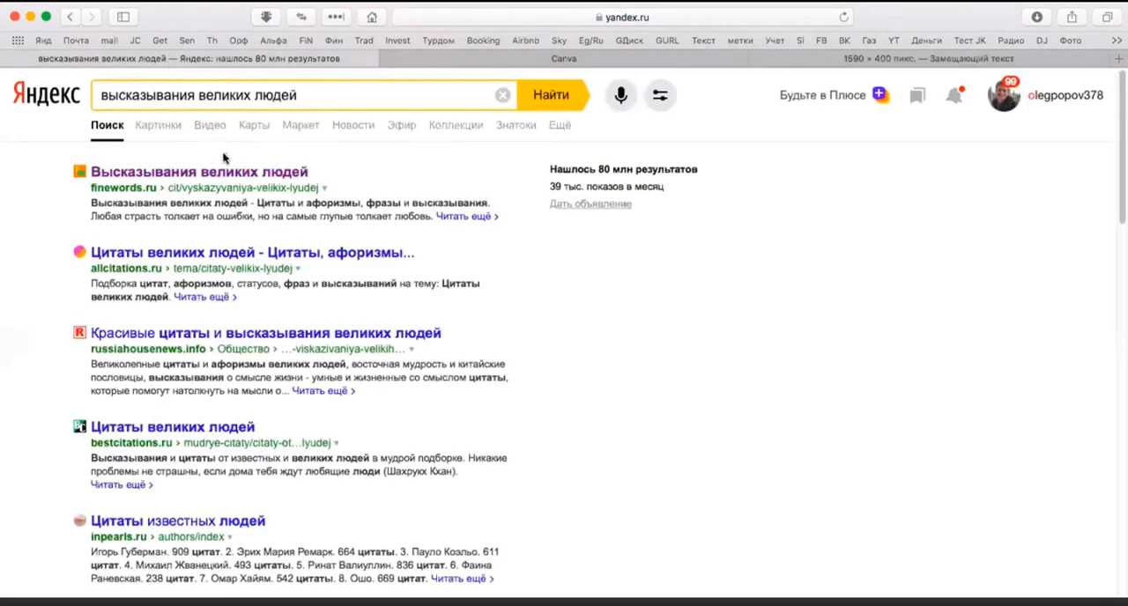
click(188, 190)
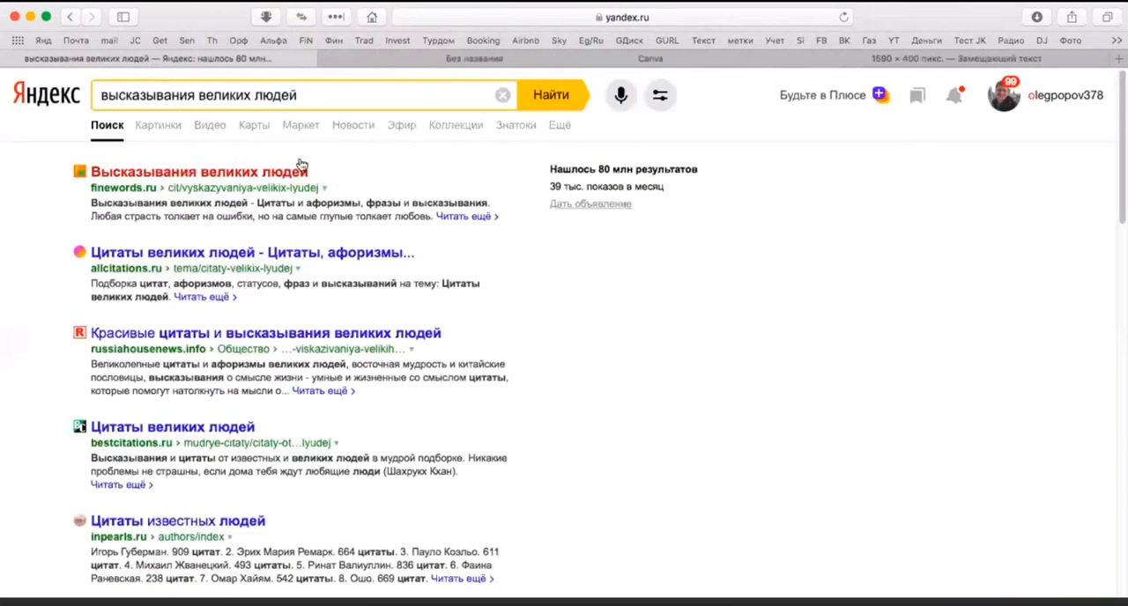
click(435, 60)
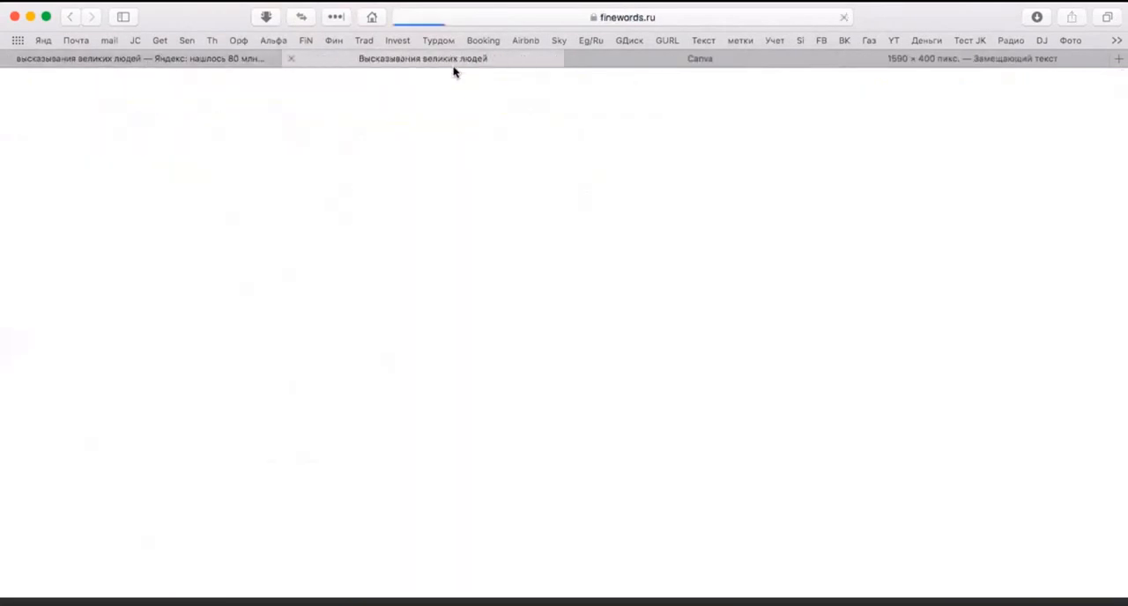
scroll(271, 365, down, 2)
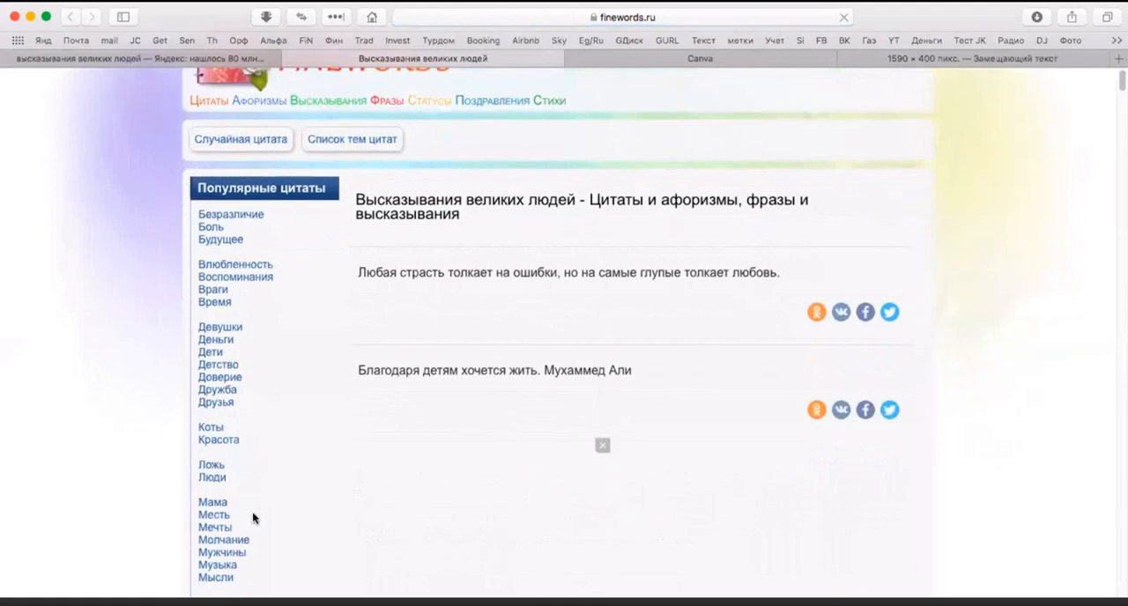
scroll(253, 518, down, 4)
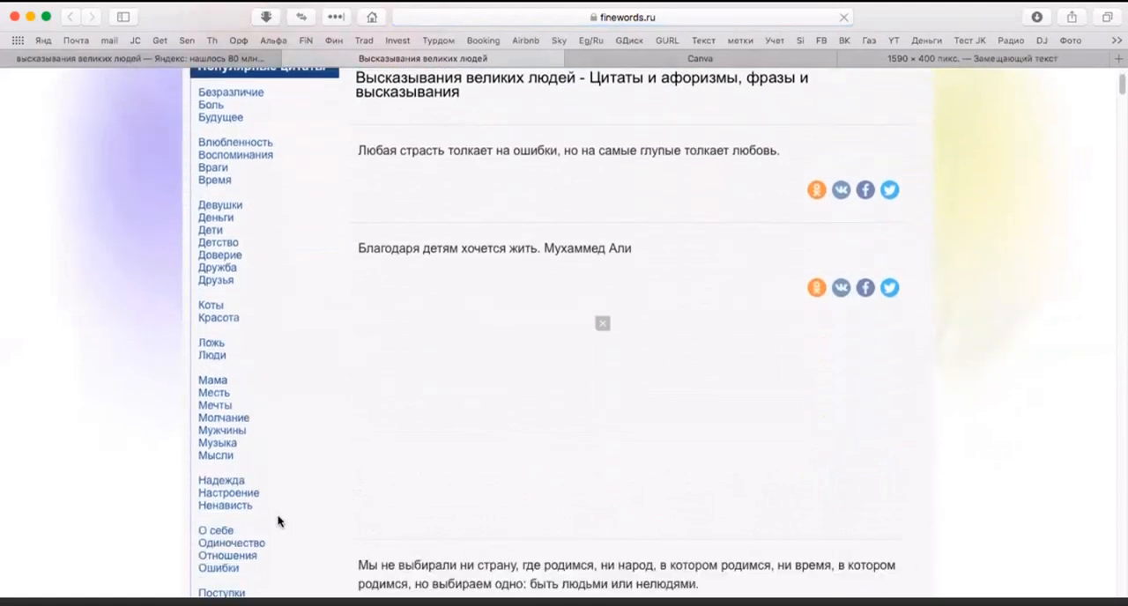
scroll(278, 521, up, 1)
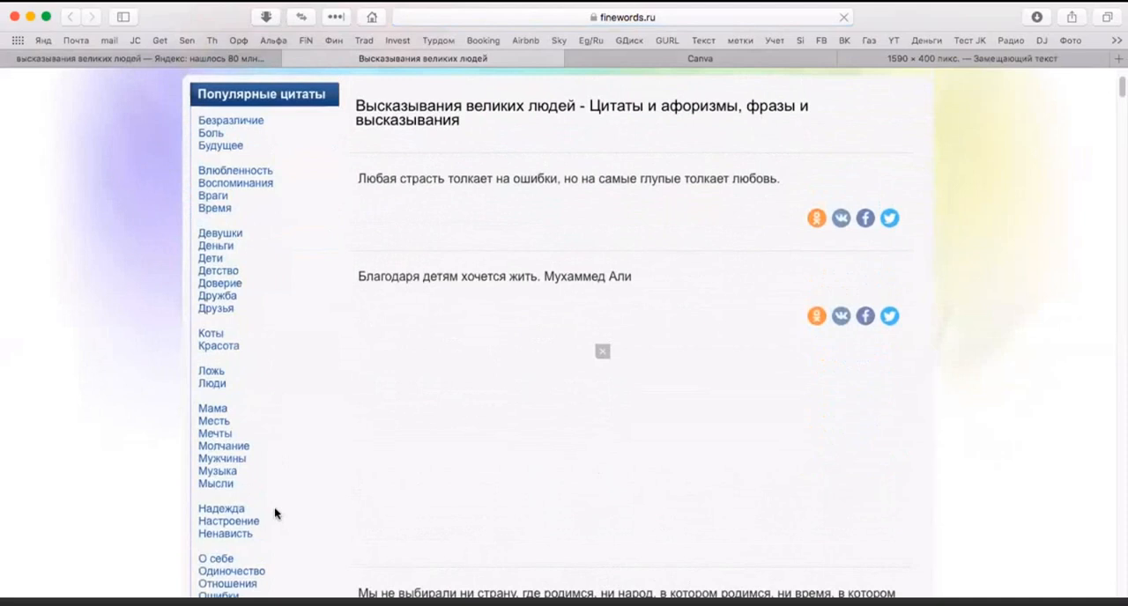
scroll(274, 508, down, 5)
scroll(274, 507, down, 5)
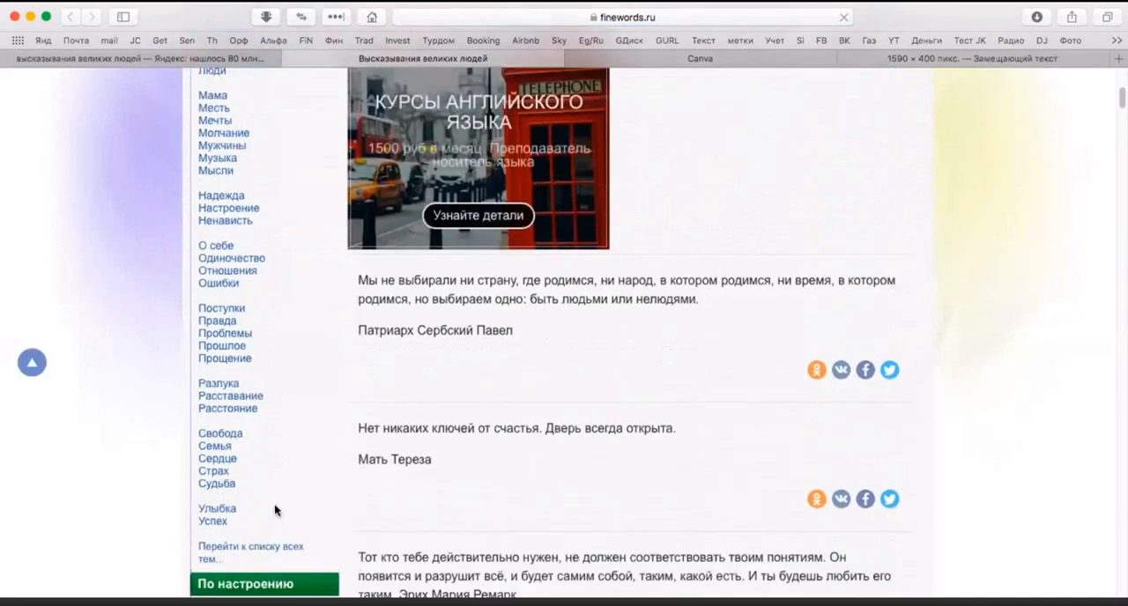
click(213, 457)
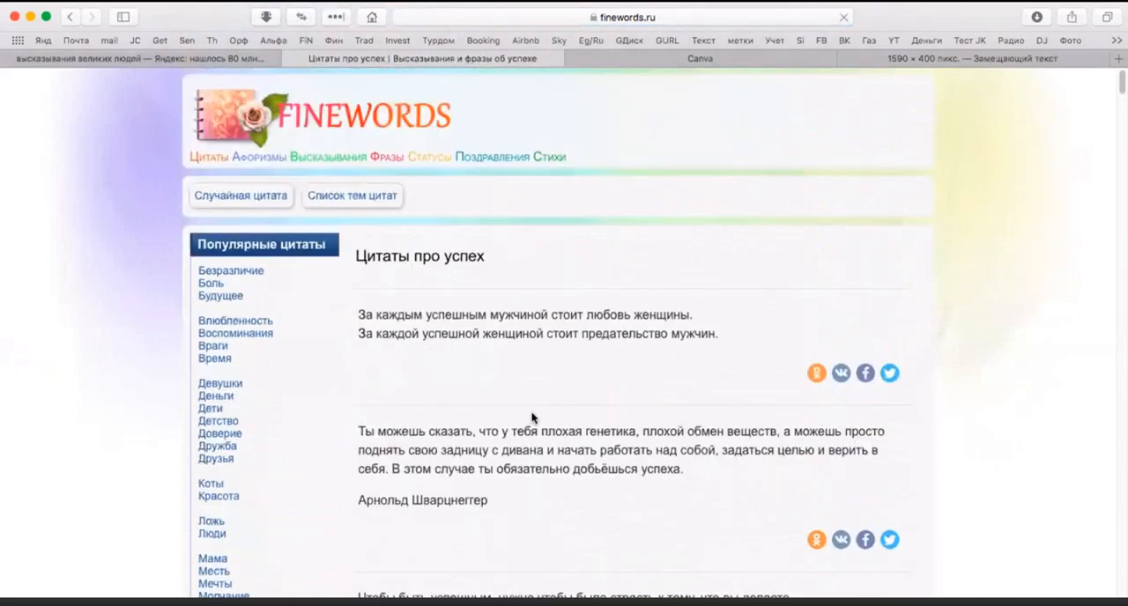
Step: Find and highlight the quote "Чтобы быть успешным, нужно чтобы была страсть к тому, что вы делаете" among the success quotes
scroll(536, 466, down, 4)
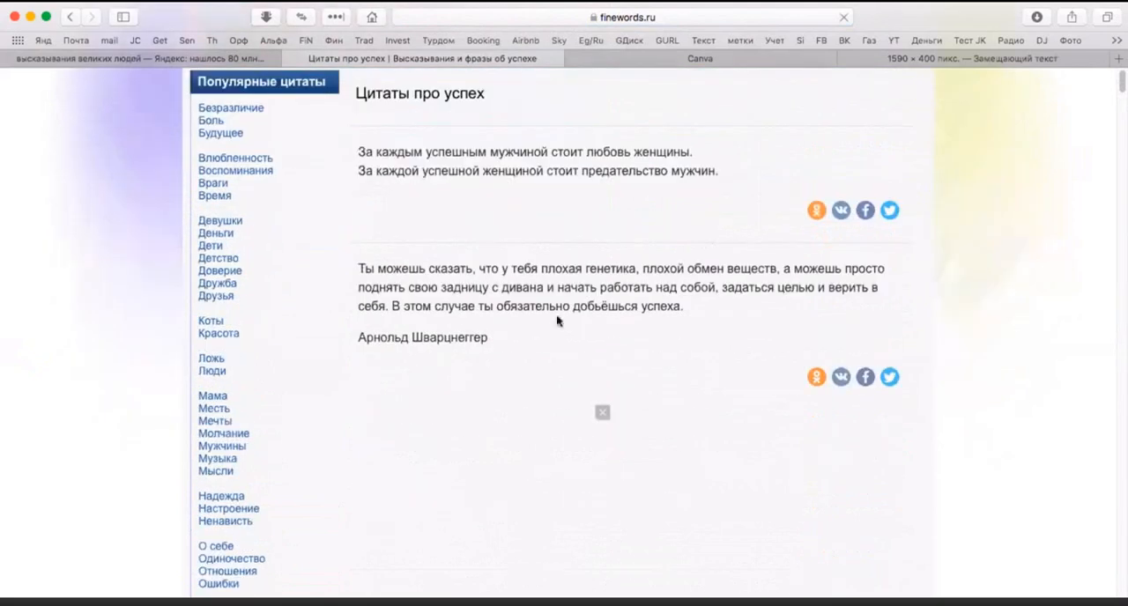
scroll(555, 317, up, 3)
scroll(555, 319, down, 2)
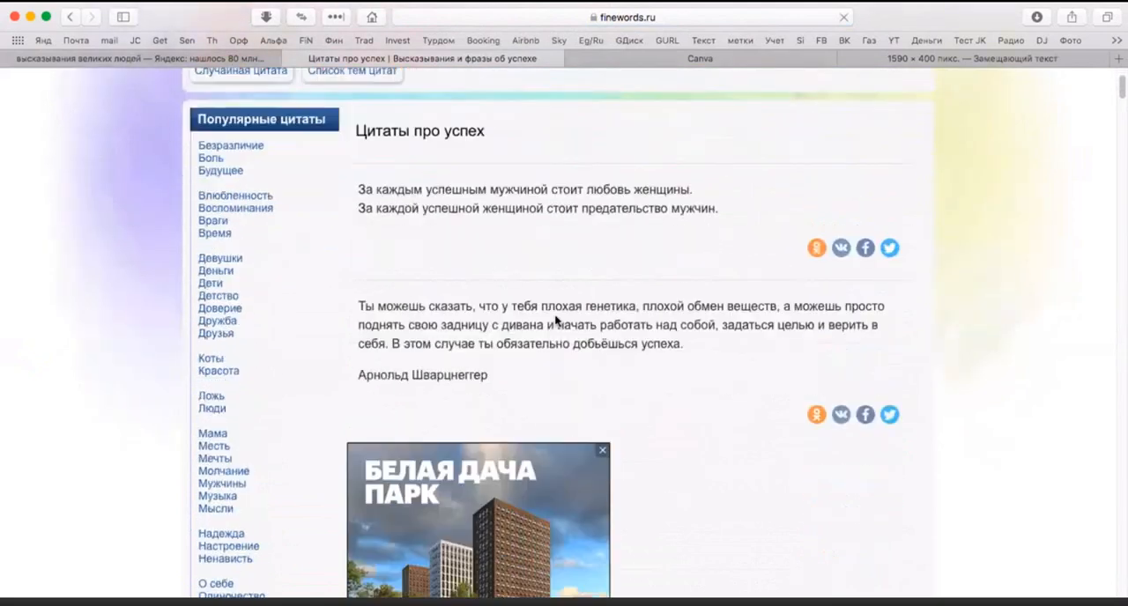
scroll(555, 318, down, 9)
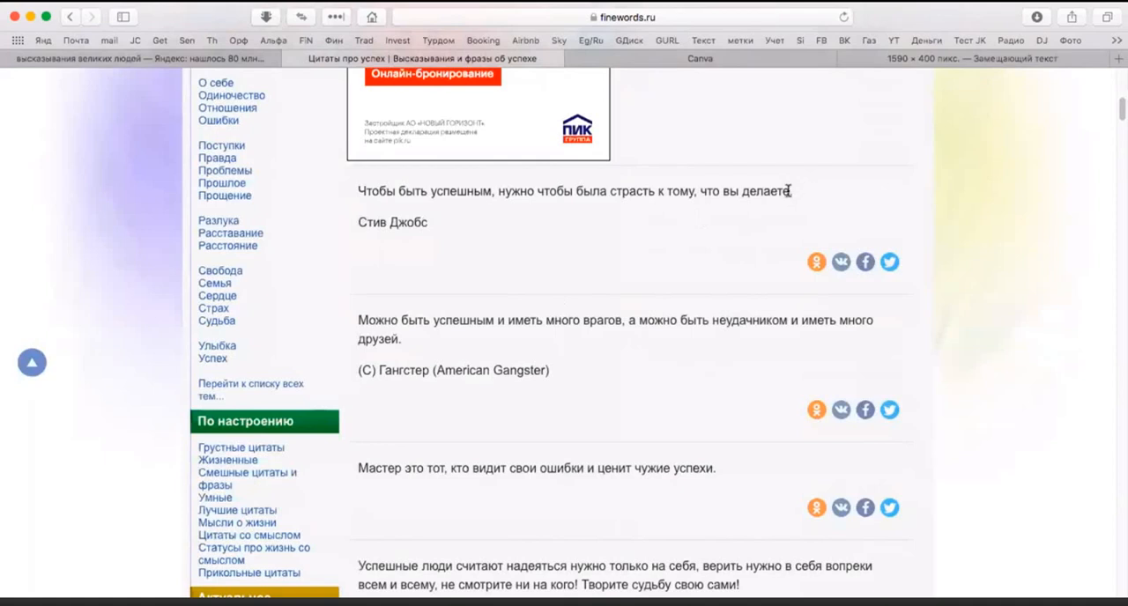
drag(789, 191, 362, 193)
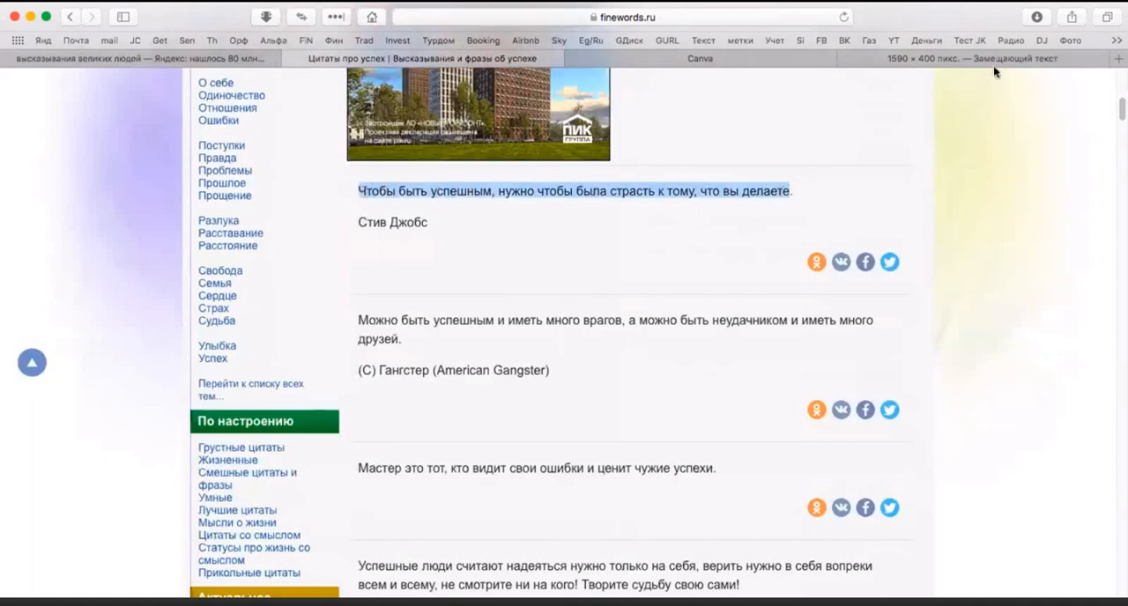
Step: Return to the Canva cover and enter "Чтобы быть успешным" in the empty text box
click(959, 54)
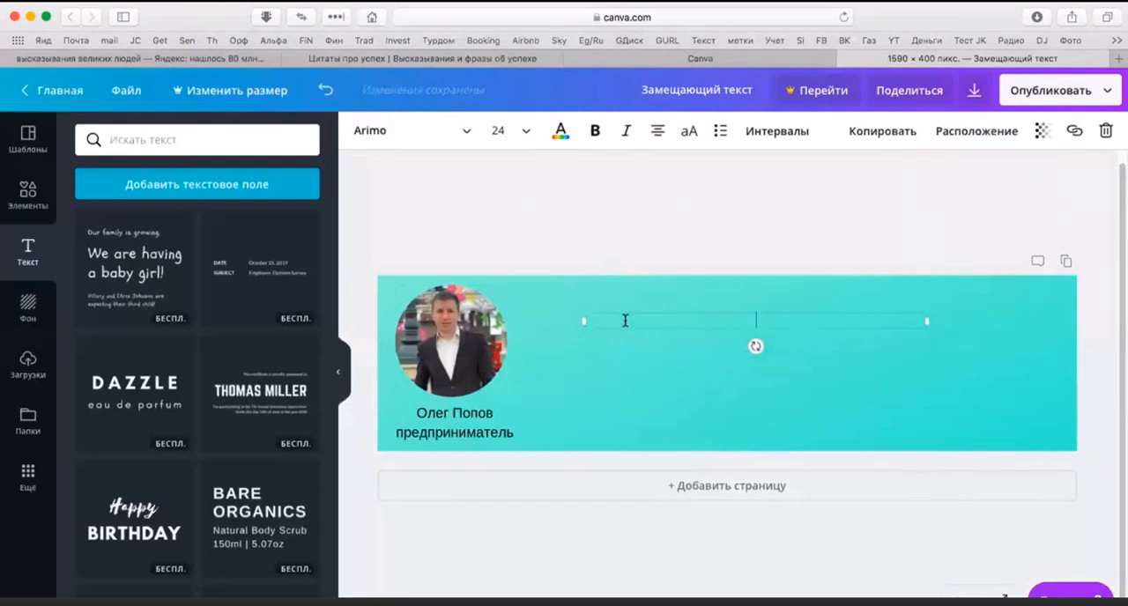
text(Я)
key(BackSpace)
text(Чтобы б)
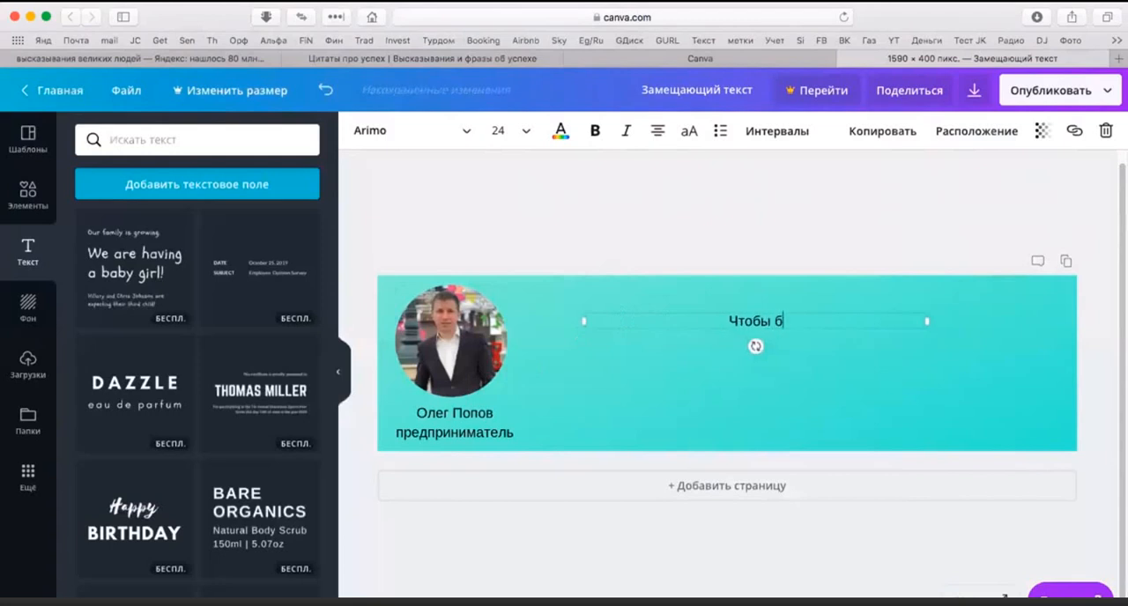
text(ыть успе)
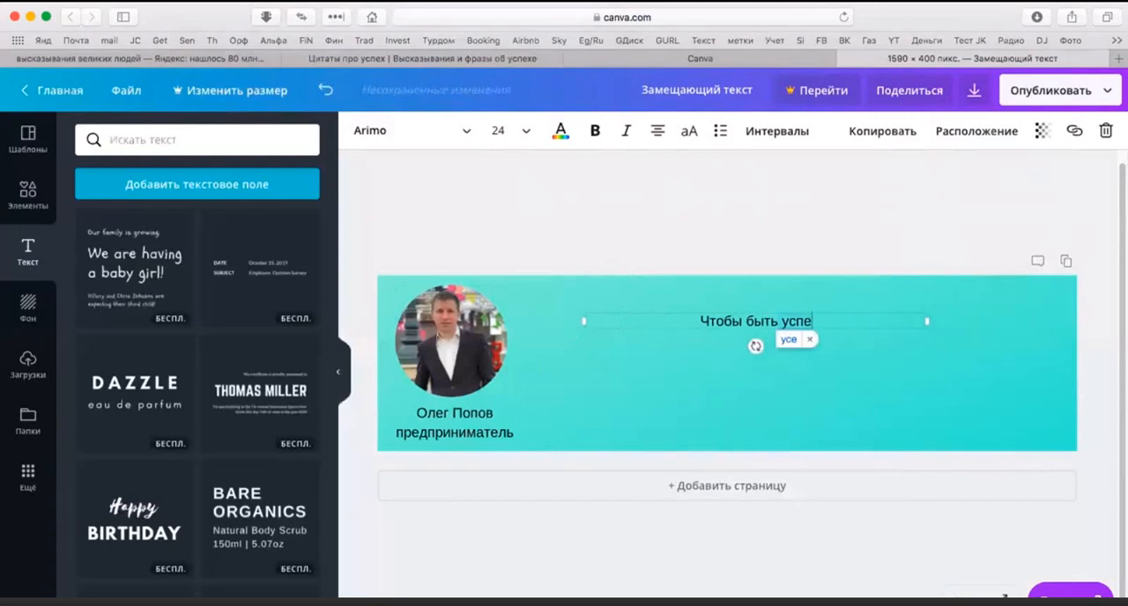
text(шным)
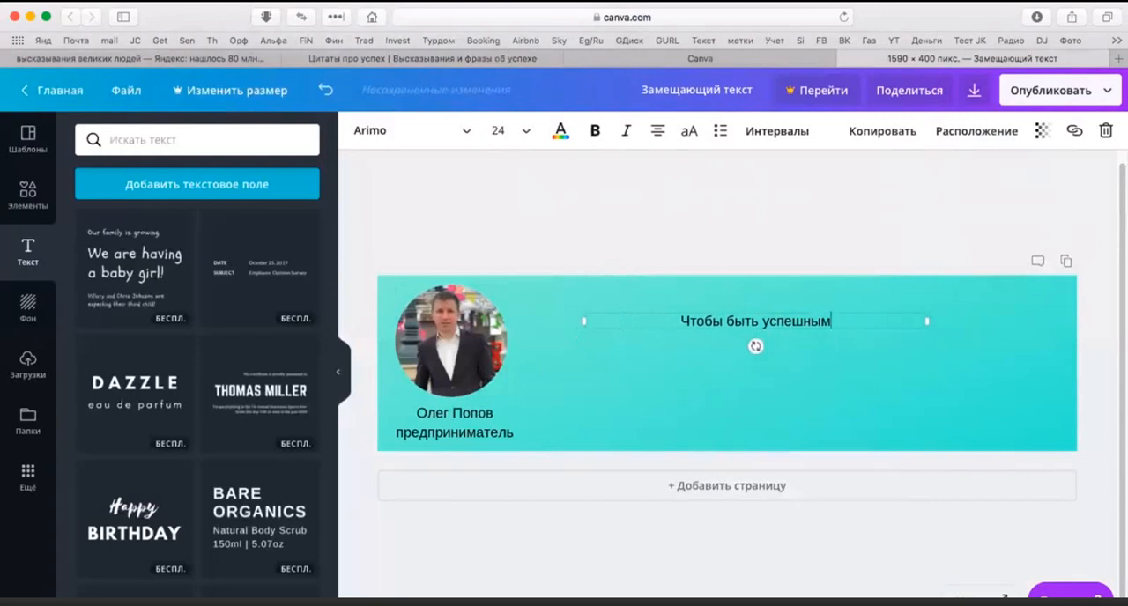
Step: Recheck the quote on finewords.ru and continue the cover text with ", нужно чтобы была страсть"
click(369, 58)
drag(789, 183, 799, 196)
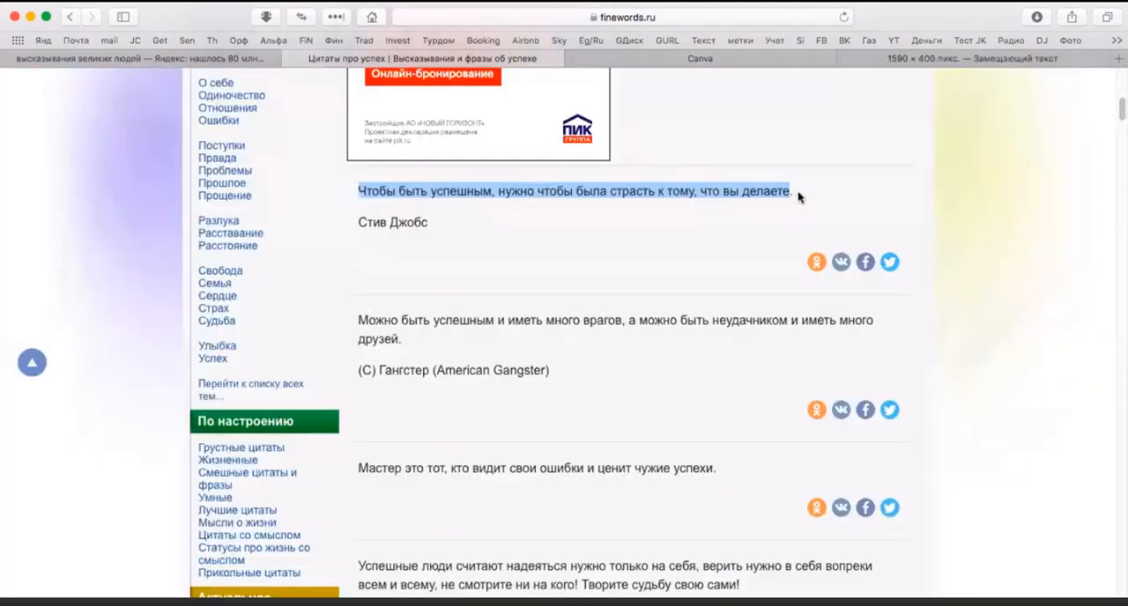
click(941, 60)
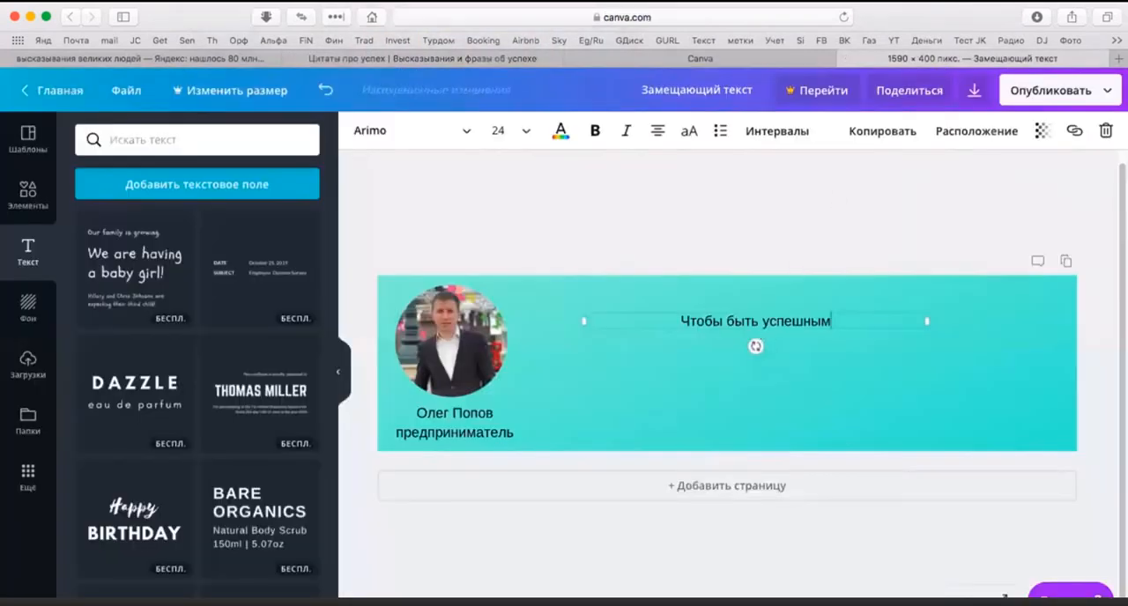
text(, нужно чтобы )
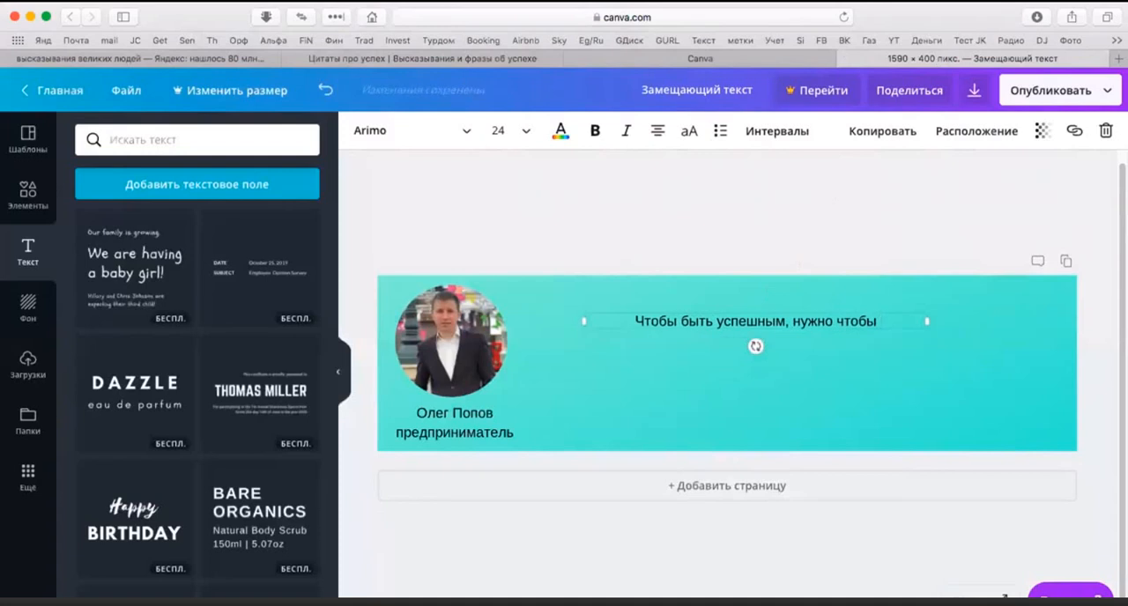
text(была стра)
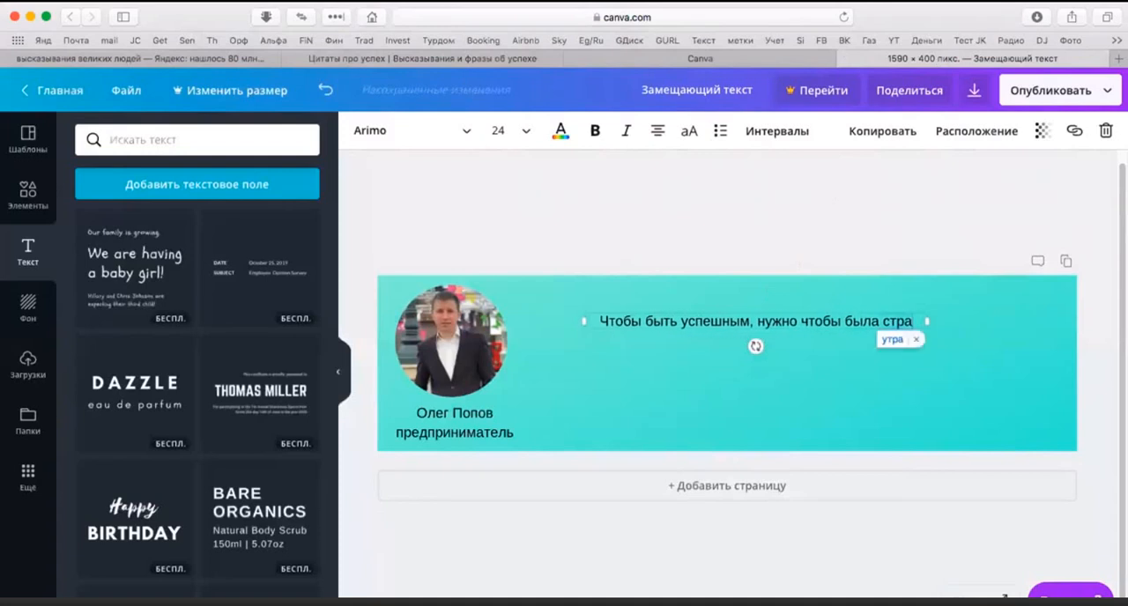
text(сть)
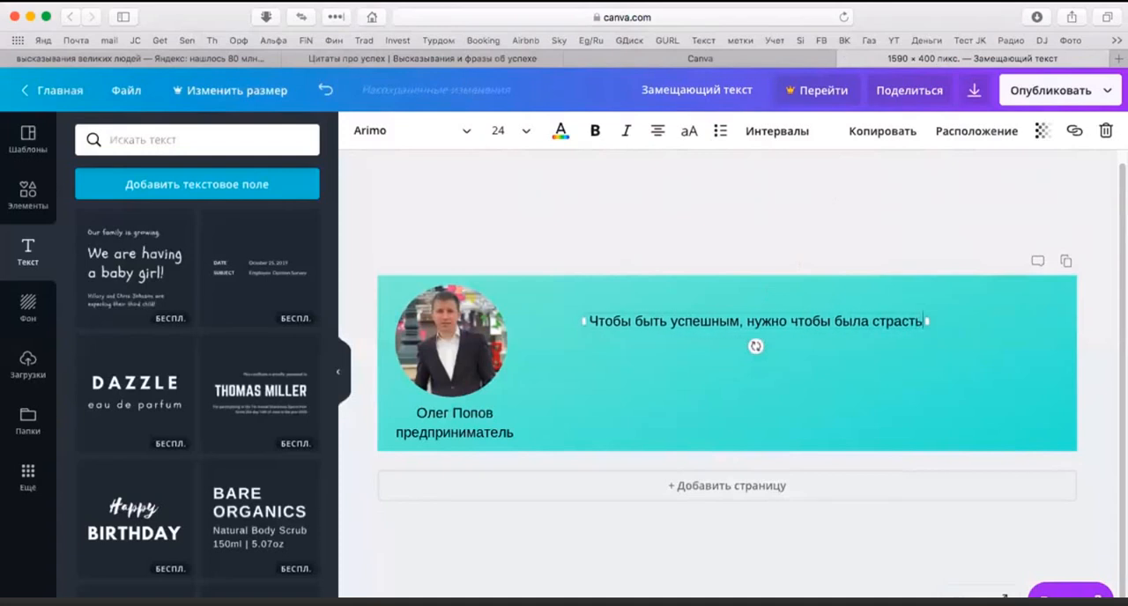
Step: Consult the source quote once more and finish the cover text with "к тому, что Вы делаете"
click(374, 59)
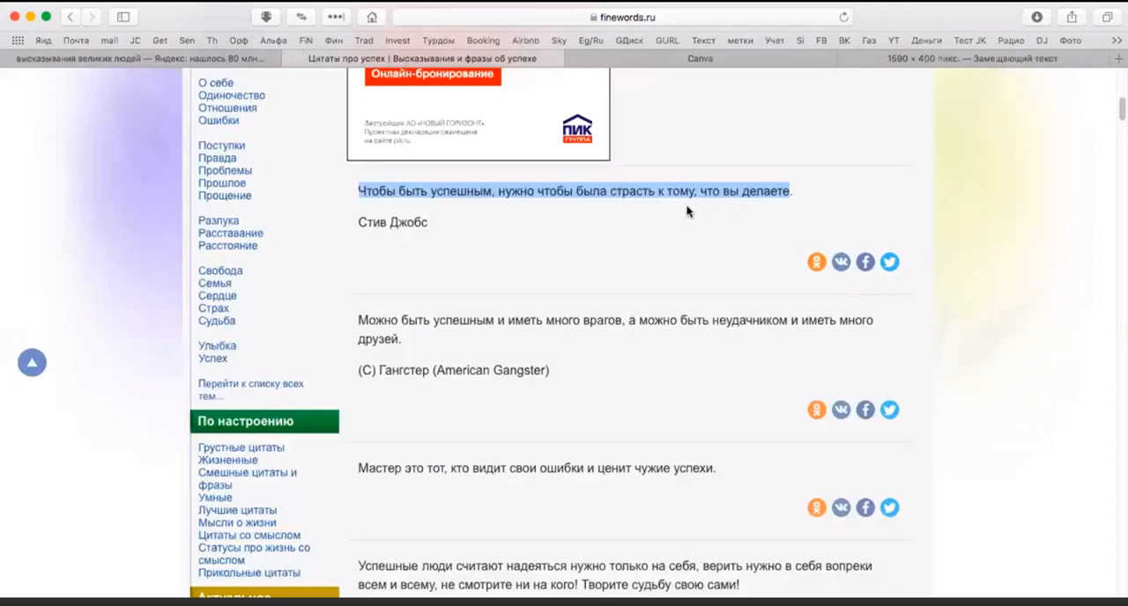
click(931, 60)
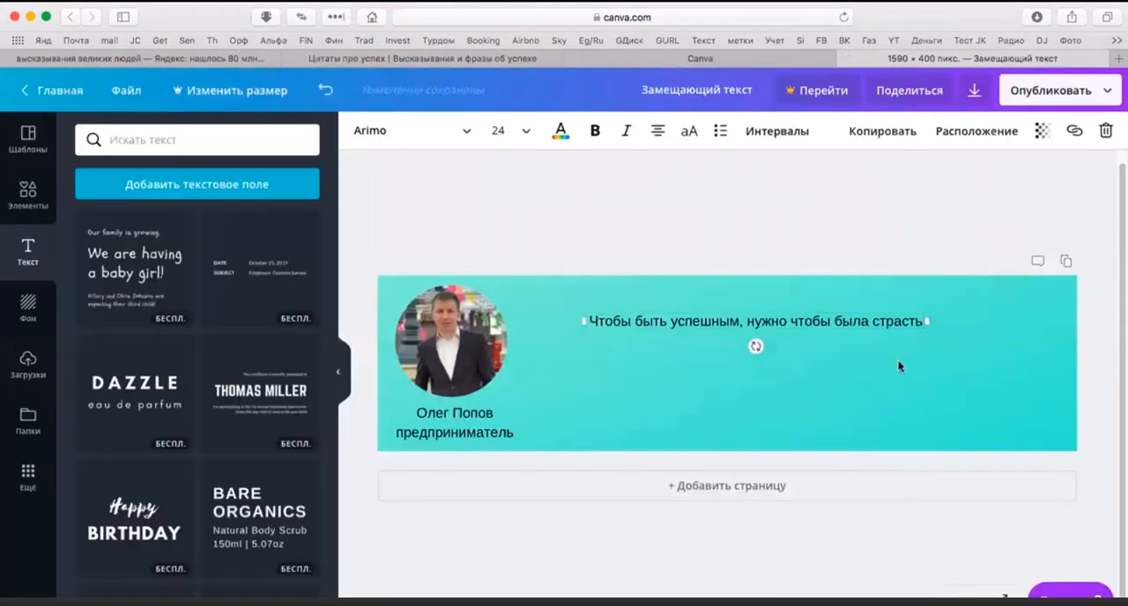
text(к тому)
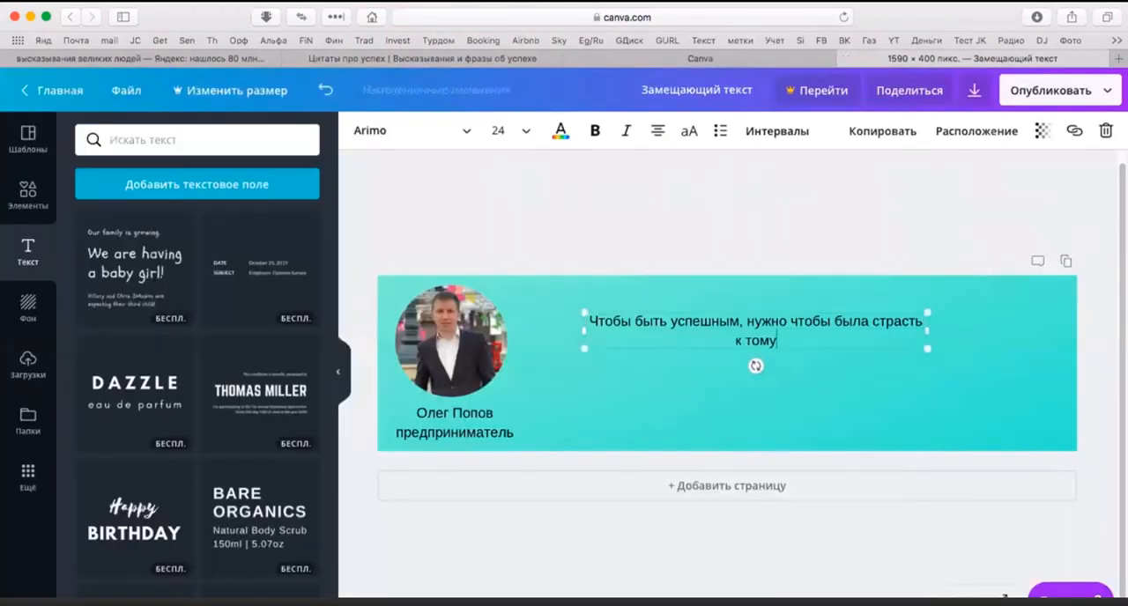
text(, что Вы )
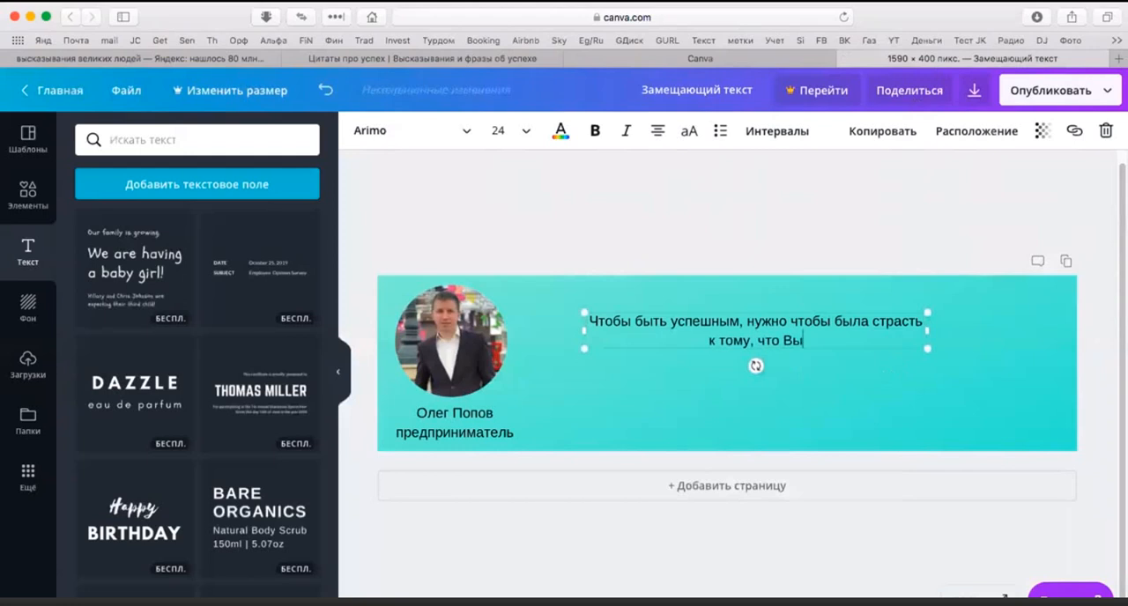
text(делаете)
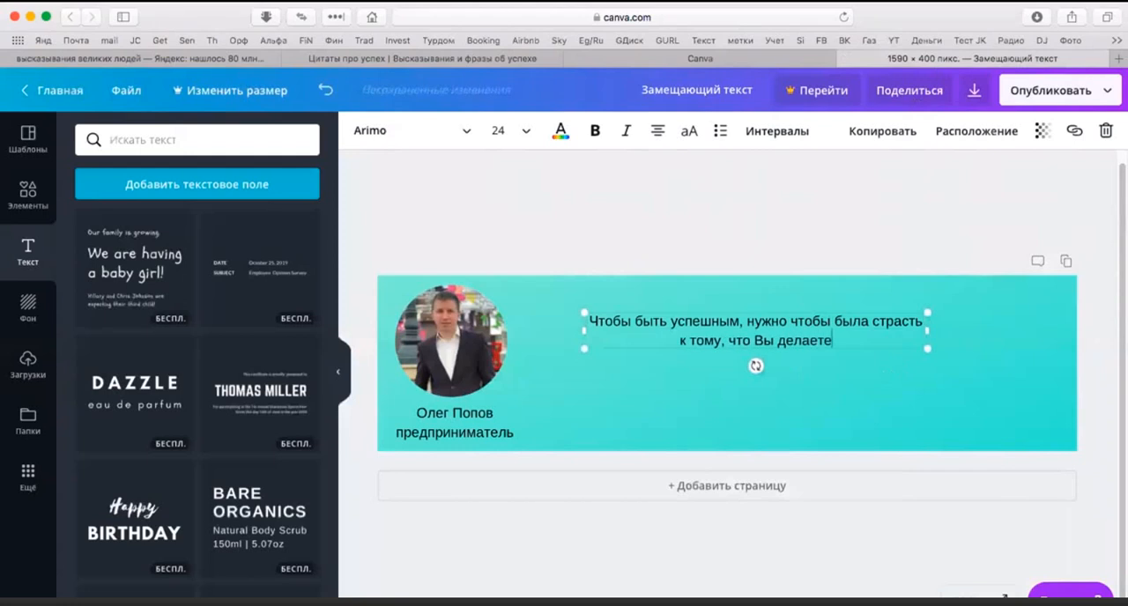
click(966, 403)
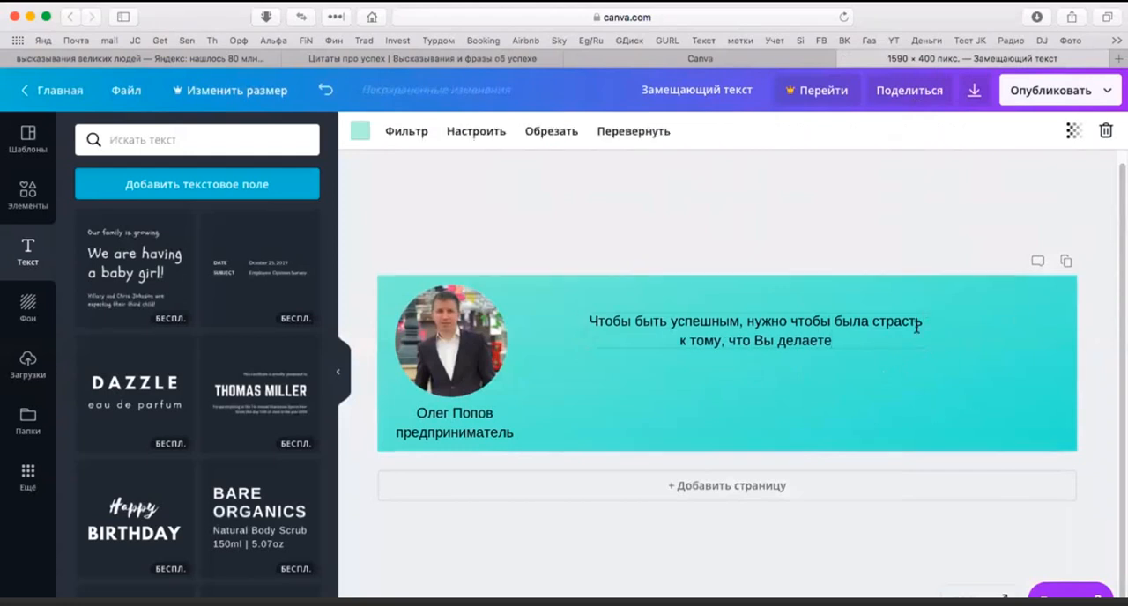
Step: Set the quotation's font size to 32 and widen its text box until the text fits on two lines
click(849, 341)
drag(848, 342, 592, 319)
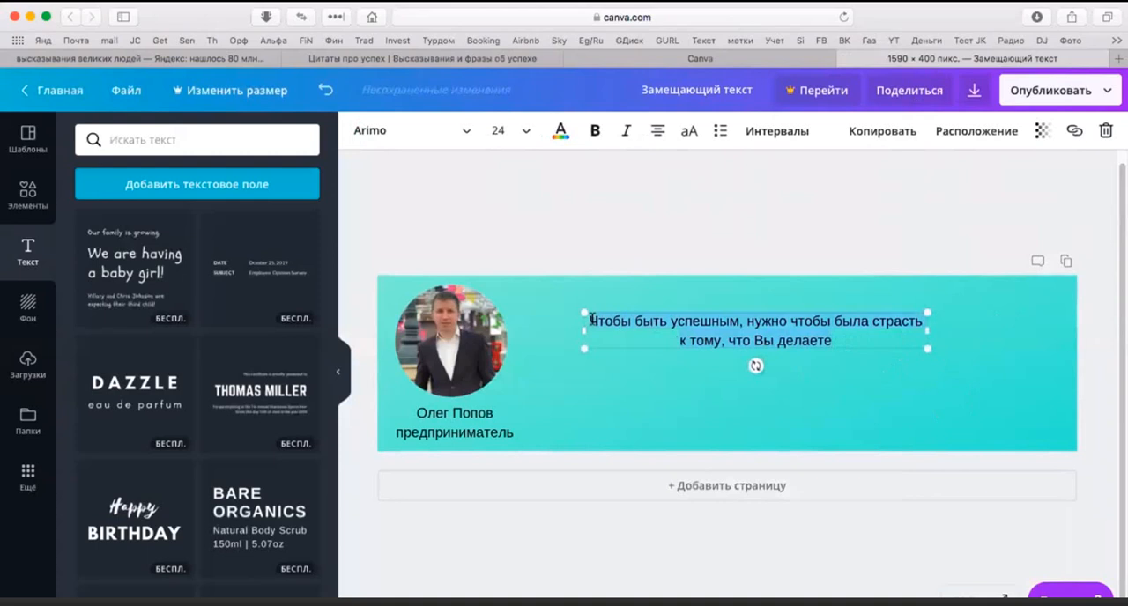
click(526, 137)
click(547, 349)
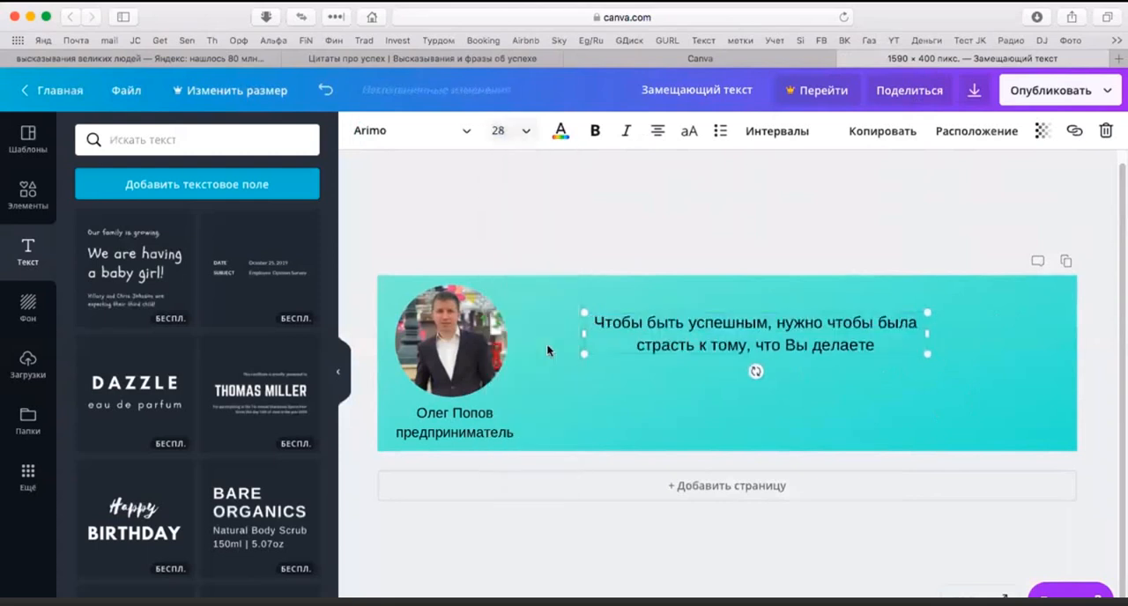
click(526, 134)
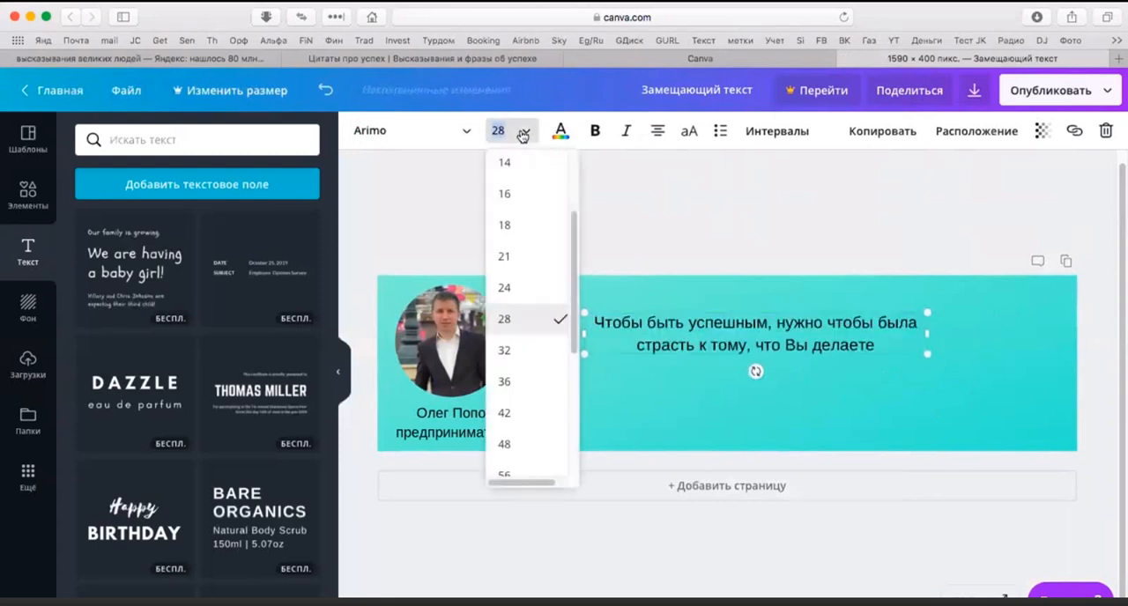
click(544, 349)
drag(927, 336, 1038, 330)
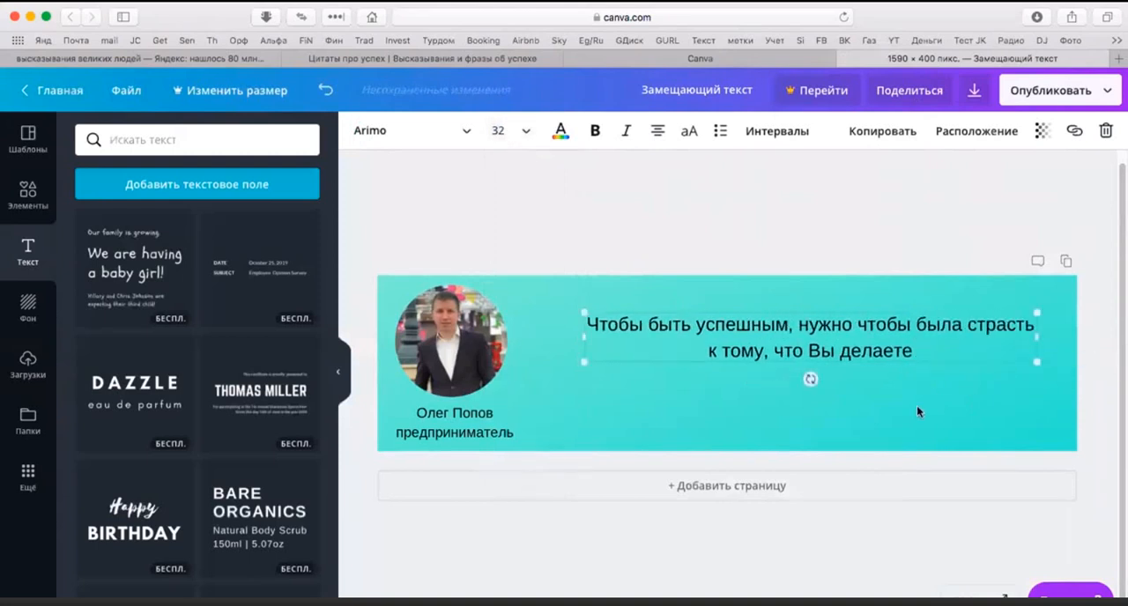
click(878, 379)
Step: Colour the whole quotation red from the default palette
click(852, 353)
drag(936, 349, 589, 324)
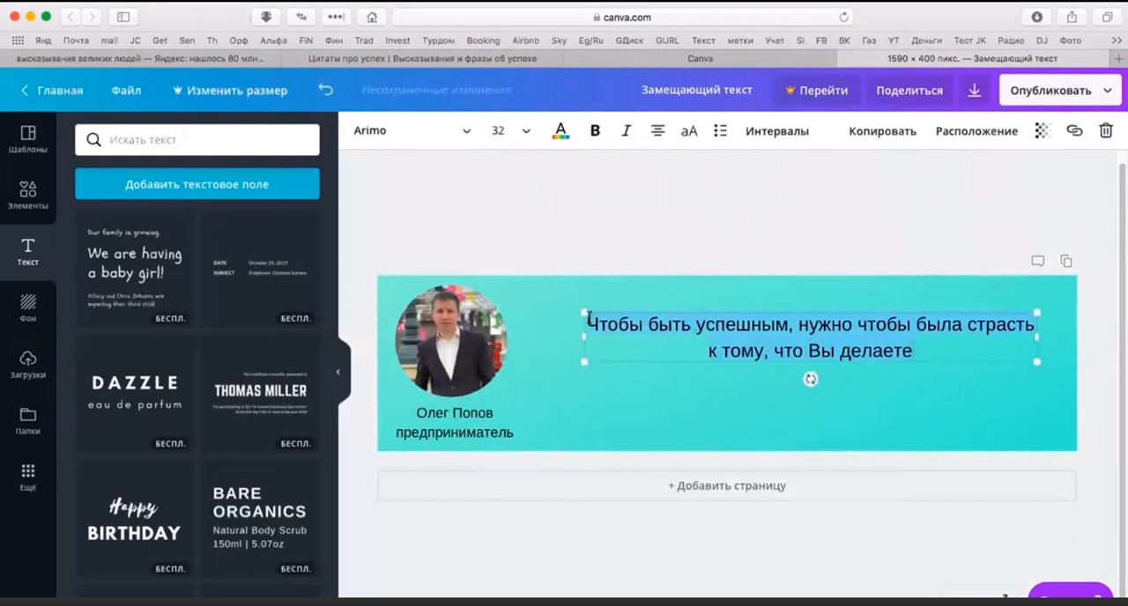
click(561, 136)
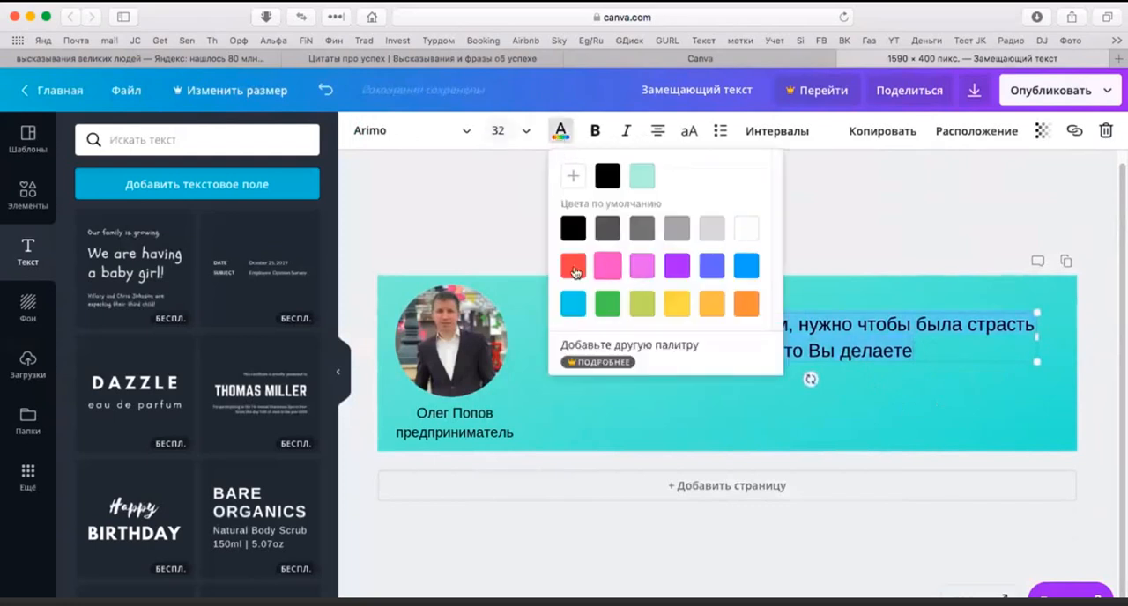
click(573, 265)
click(941, 398)
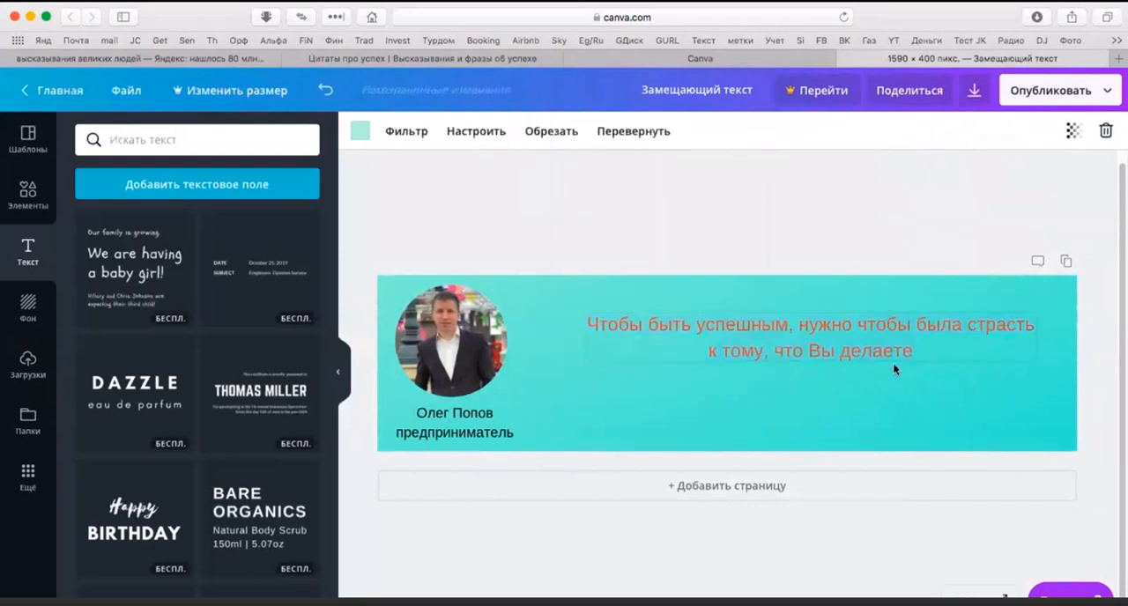
Step: Change the quotation's font to Alegreya Sans SC Bold
click(914, 349)
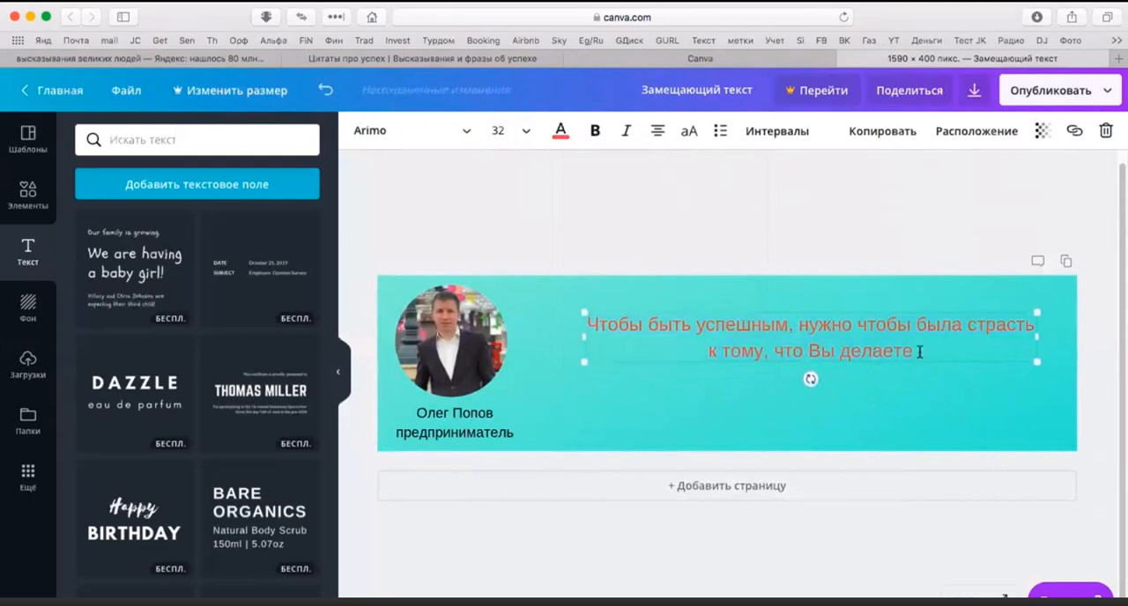
drag(915, 349, 574, 314)
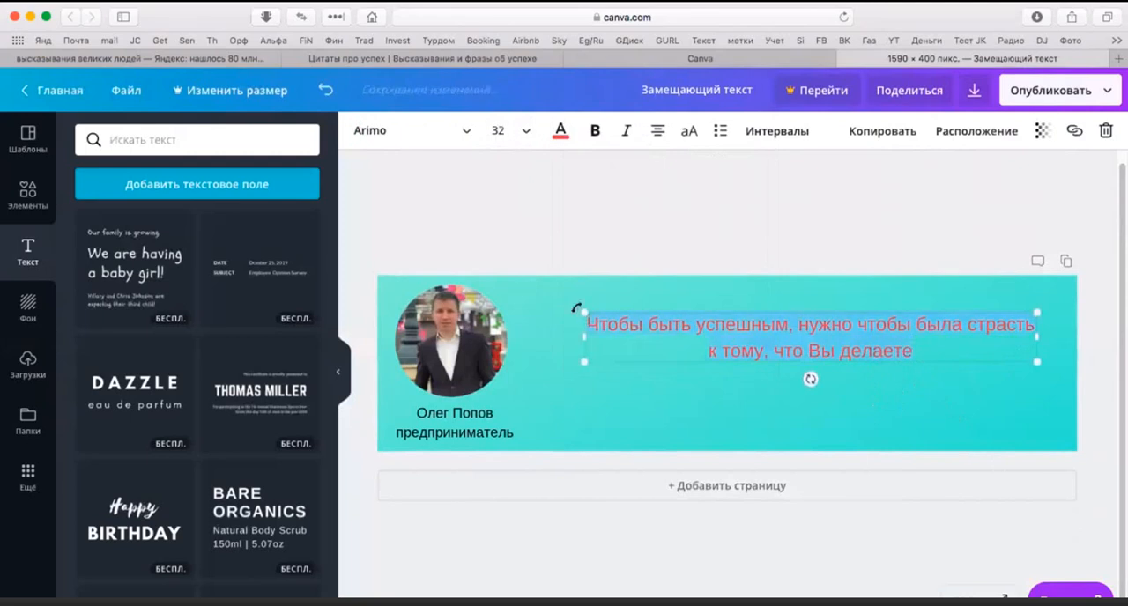
click(467, 132)
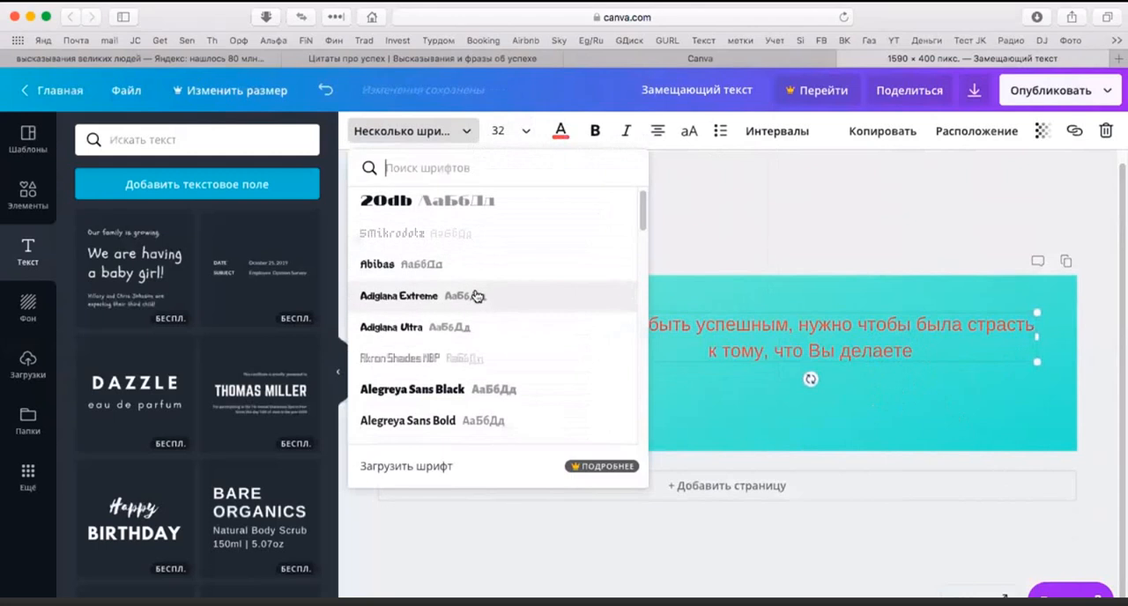
scroll(476, 299, down, 1)
scroll(475, 300, down, 5)
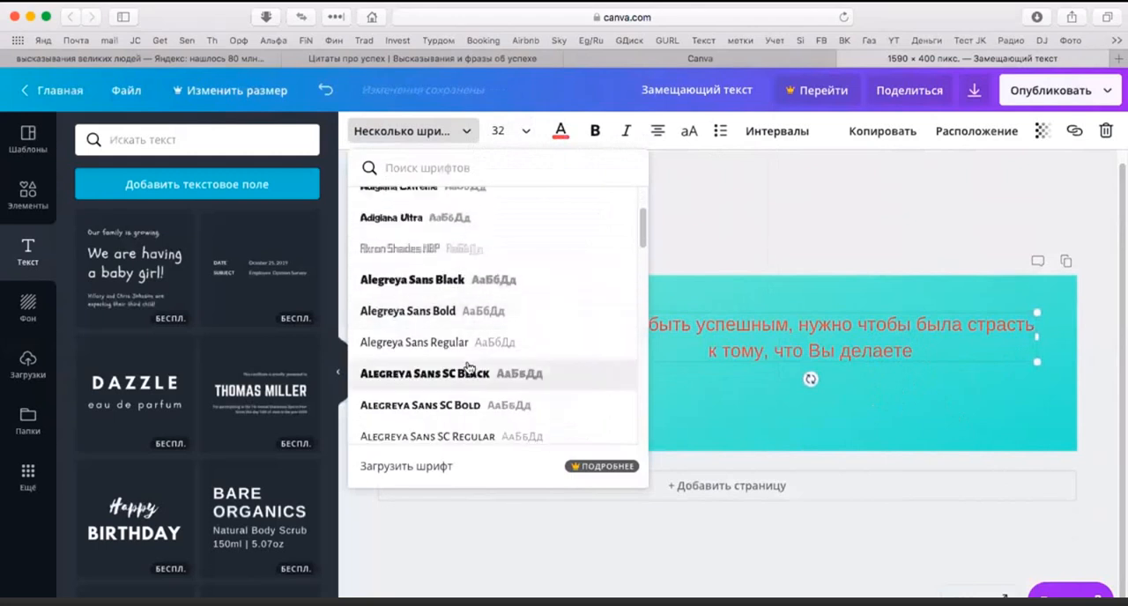
click(456, 407)
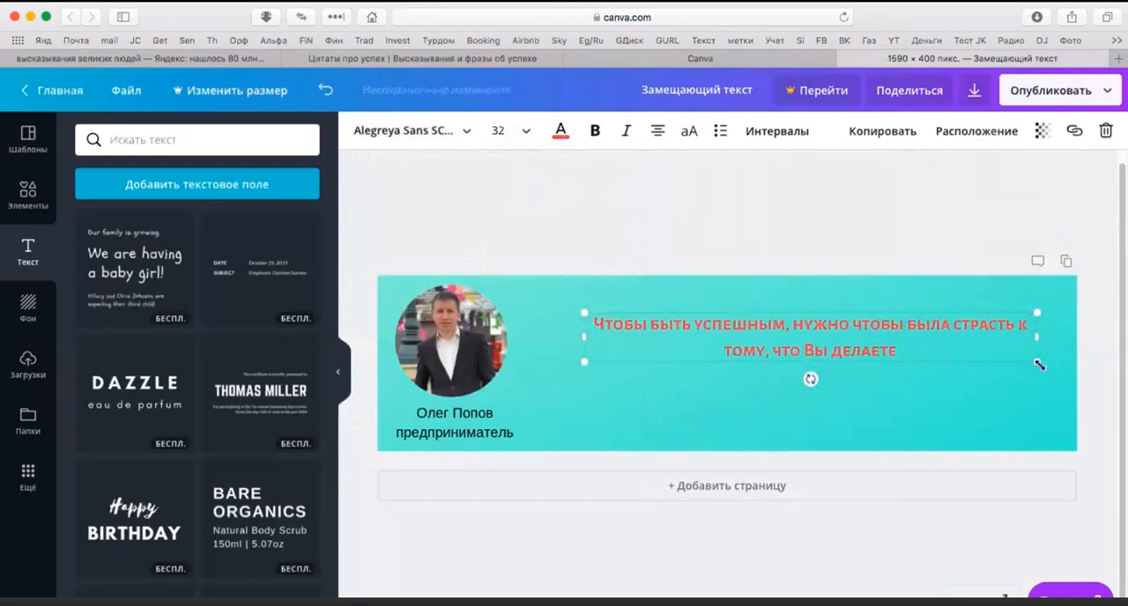
Step: Scale the quotation to about 1088 × 118, font size 33.8, and shift it up towards the photo
drag(1036, 362, 1065, 377)
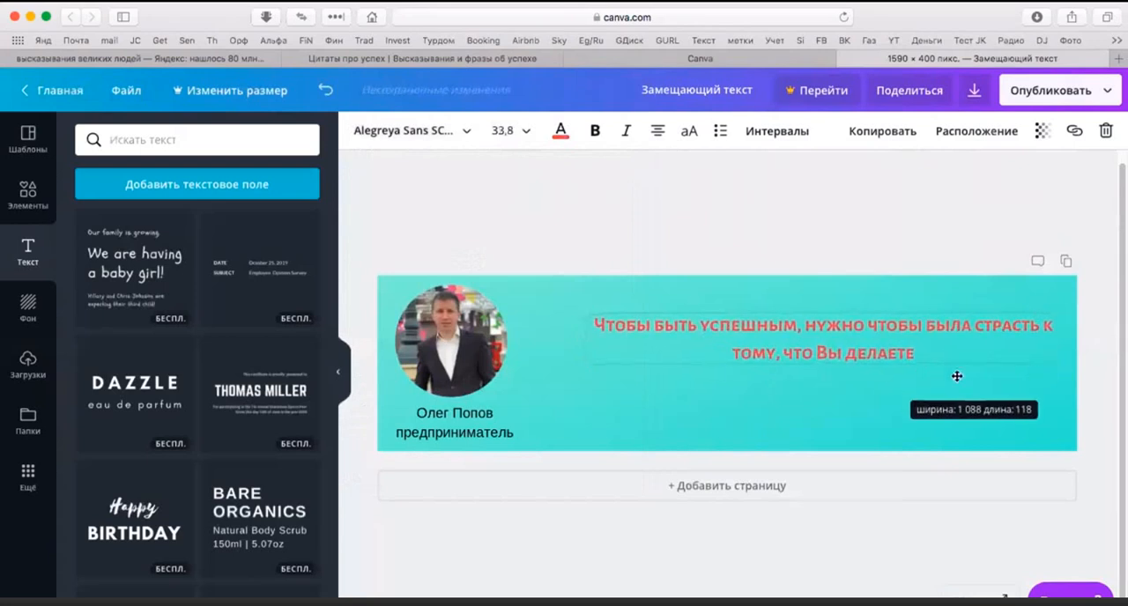
drag(917, 365, 868, 356)
click(883, 385)
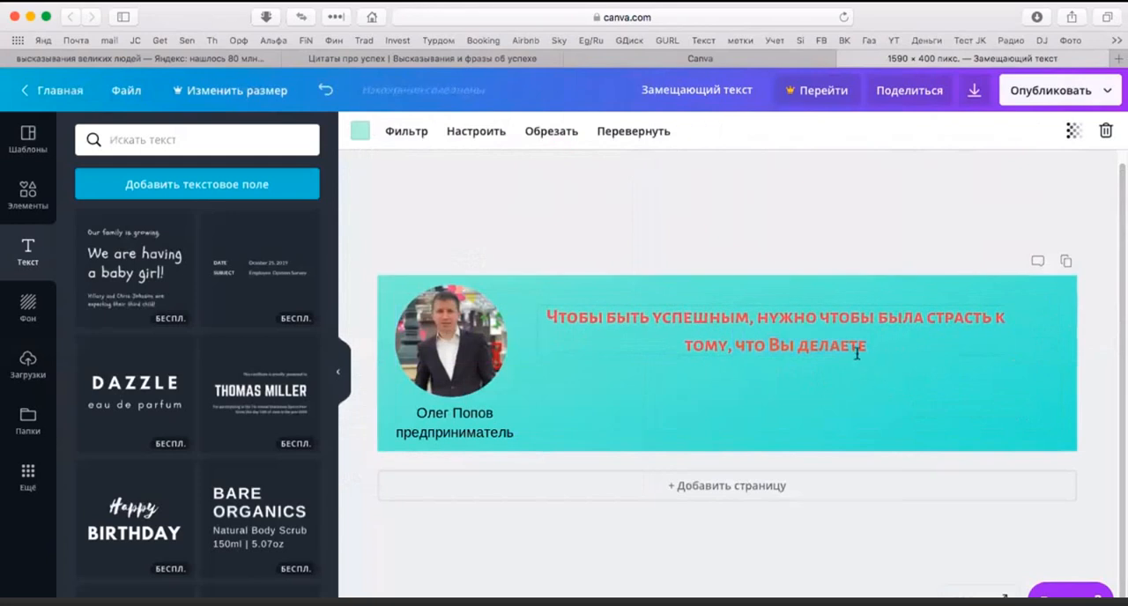
Step: Make the "В" of "Вы" lowercase in the quotation and move the text box closer to the cover's upper edge
click(856, 349)
click(781, 340)
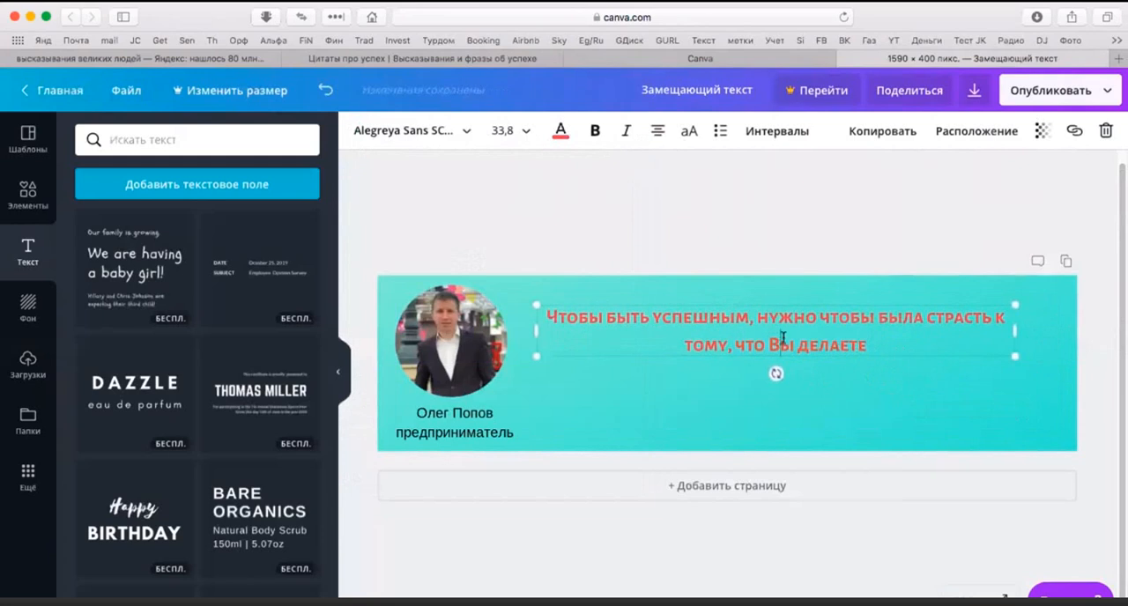
key(BackSpace)
text(в)
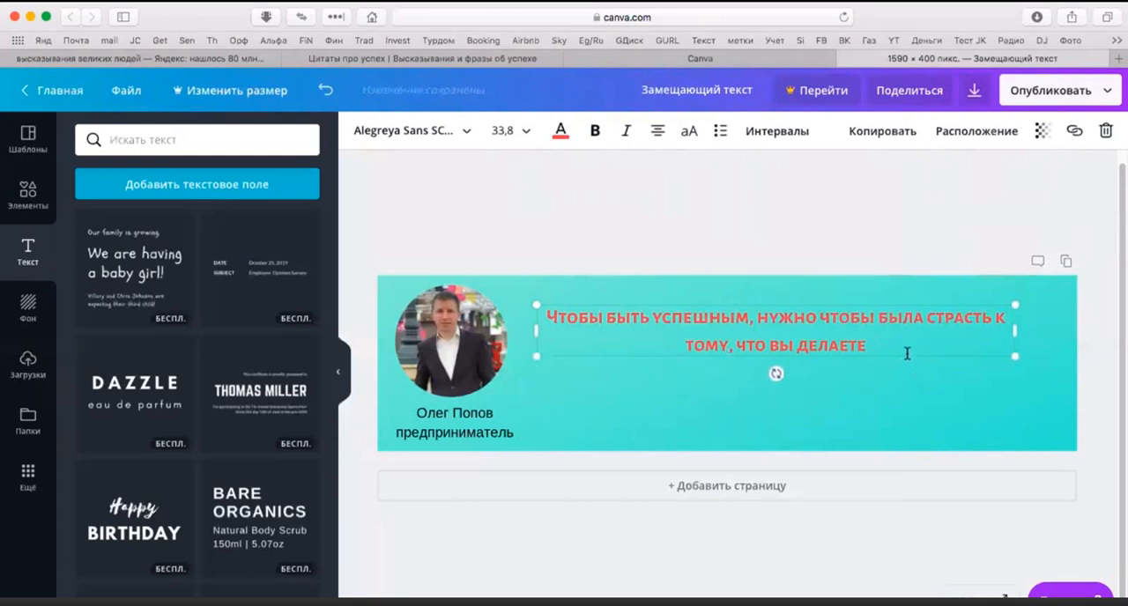
drag(907, 355, 908, 349)
click(899, 397)
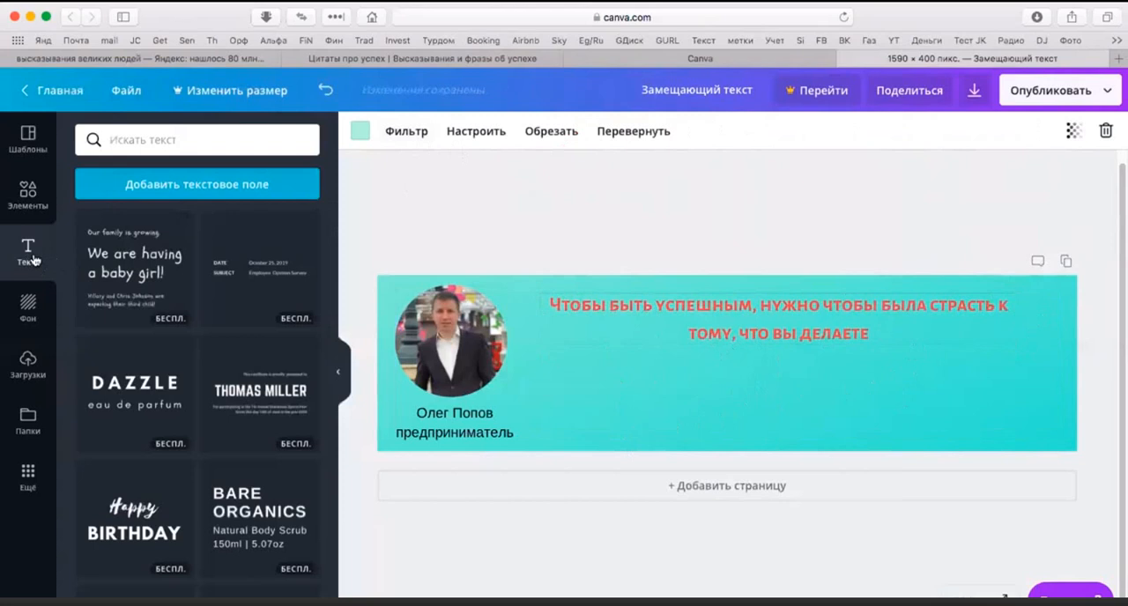
Step: Add a new text box, place it below the quotation and clear its placeholder text
click(192, 187)
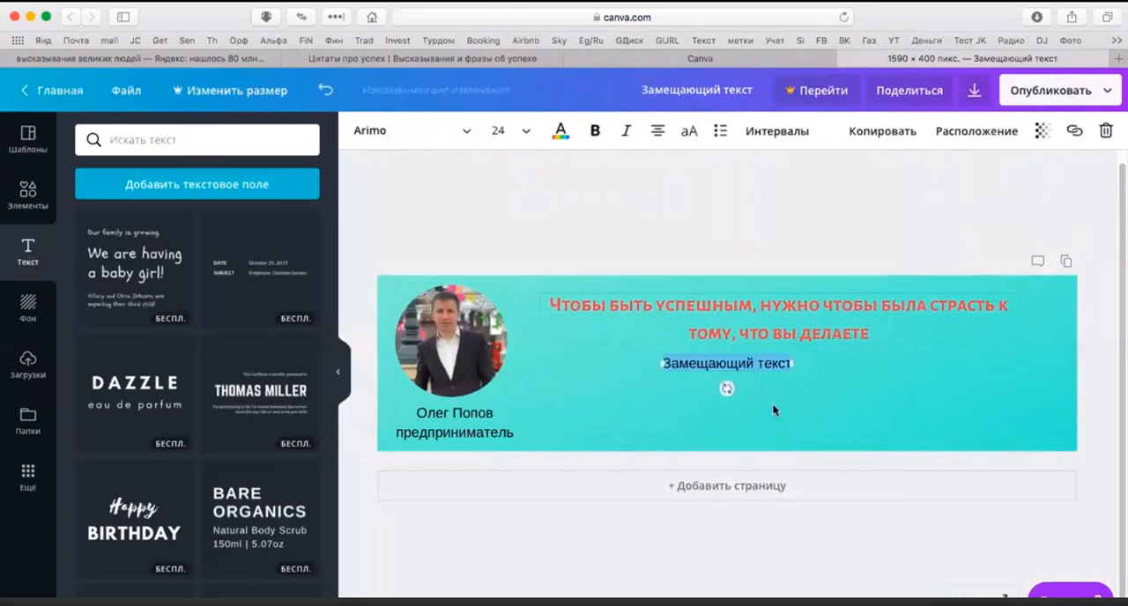
drag(748, 372, 783, 402)
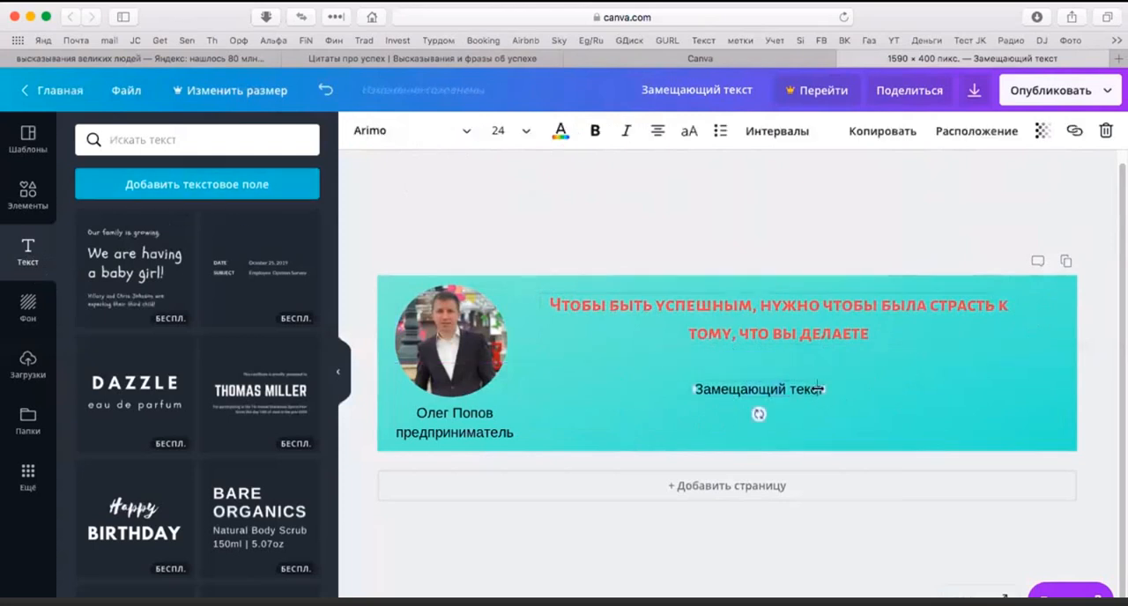
key(BackSpace)
key(BackSpace)
key(BackSpace)
key(BackSpace)
key(BackSpace)
key(BackSpace)
key(BackSpace)
key(BackSpace)
key(BackSpace)
key(BackSpace)
key(BackSpace)
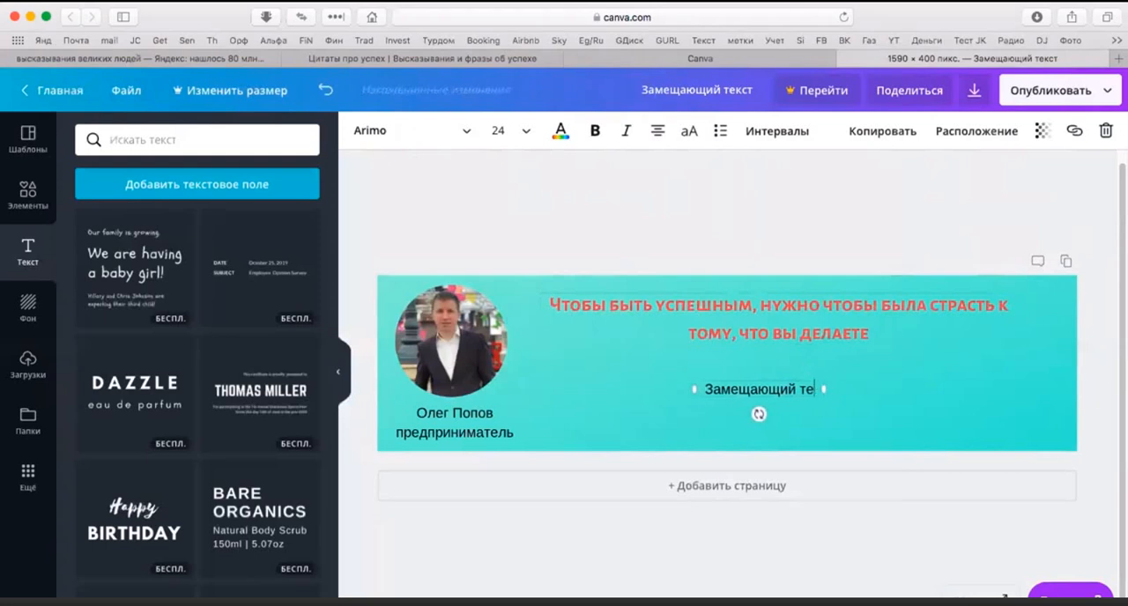
key(BackSpace)
key(BackSpace)
key(BackSpace)
key(BackSpace)
key(BackSpace)
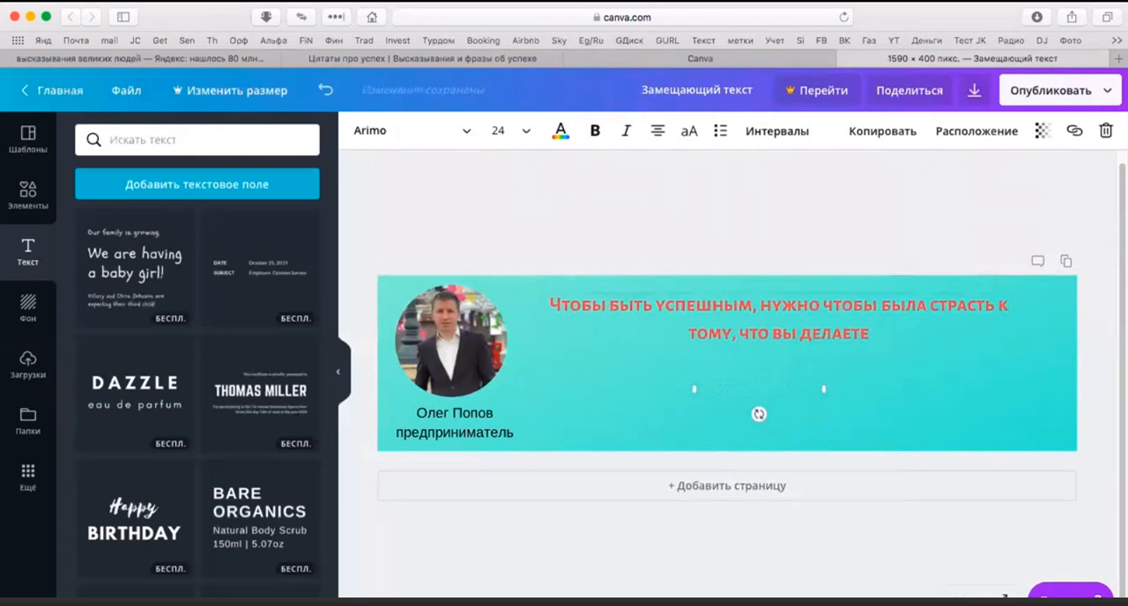
Step: Enter "Простыми словами о сложных вещах" in the empty text box
text(Простыми словами)
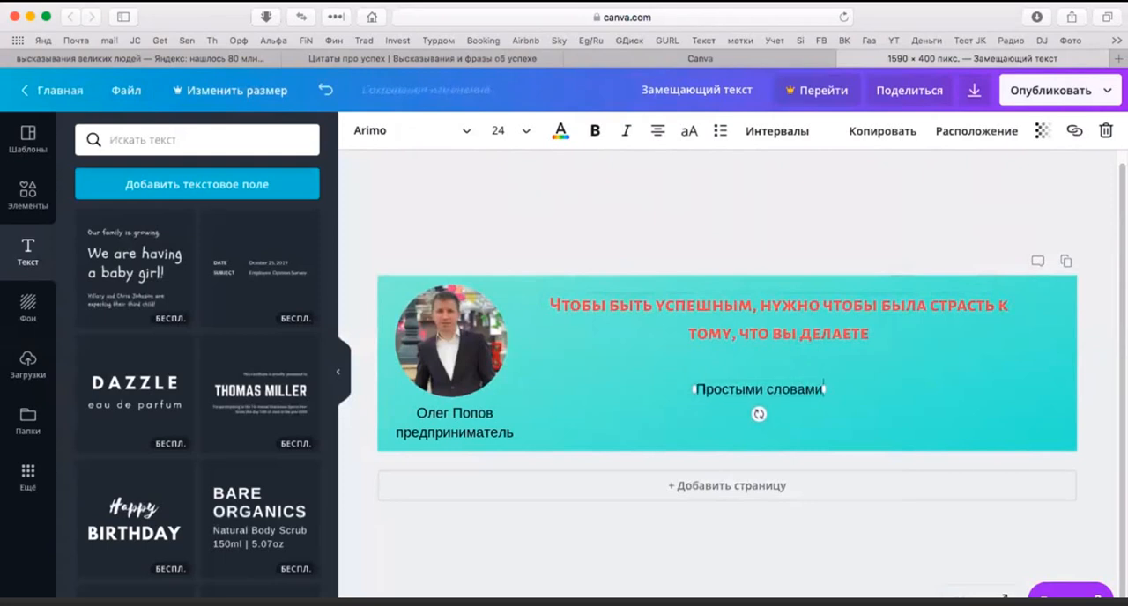
text( о)
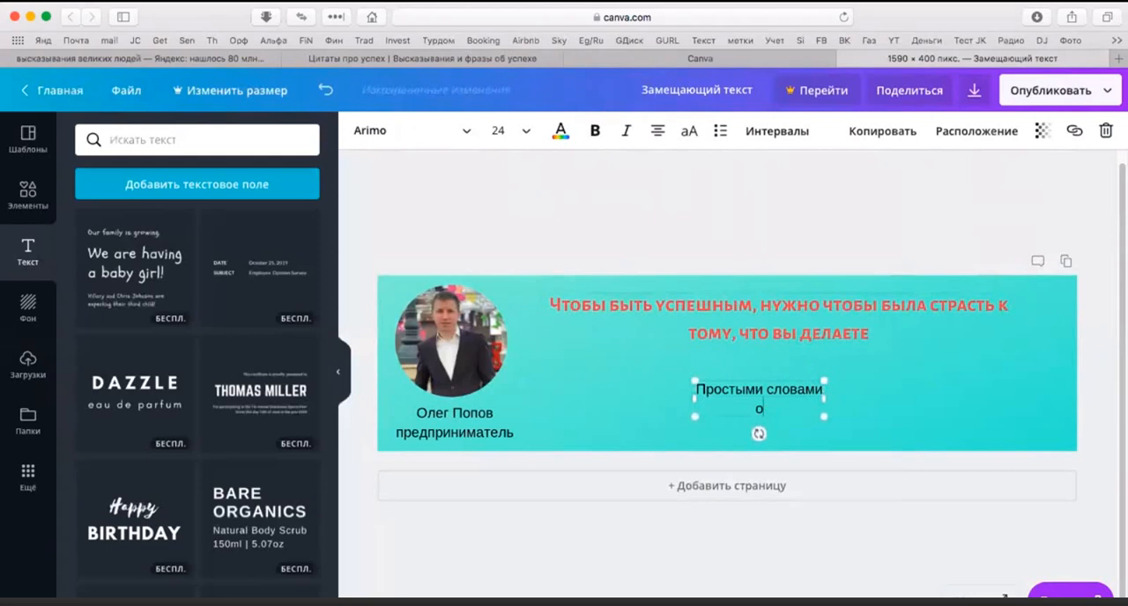
text( сложных вещах)
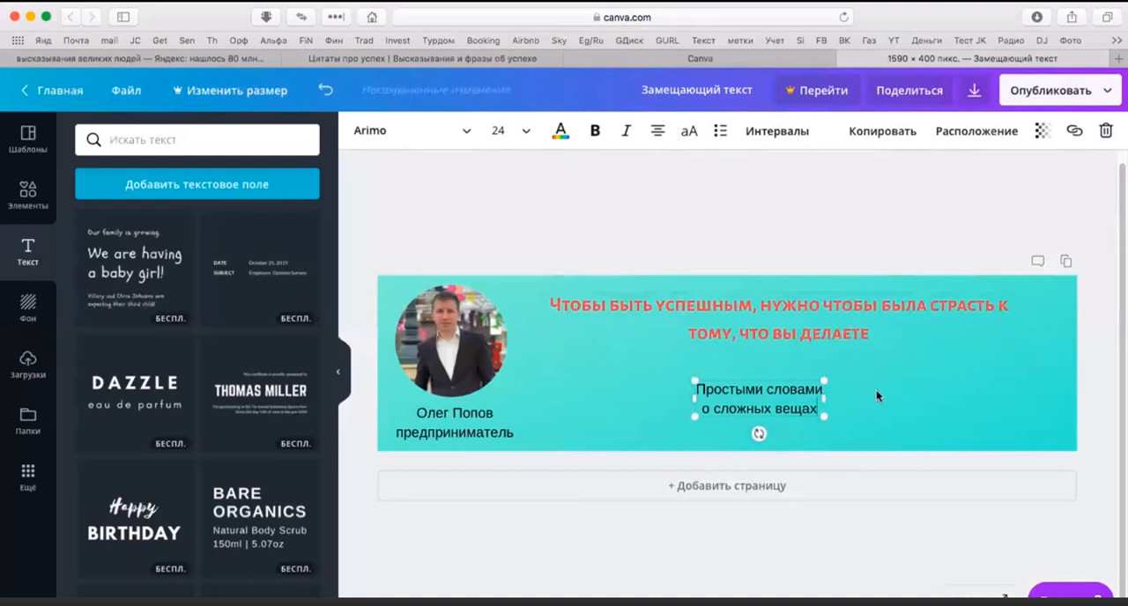
Step: Widen the slogan's text box to about 656 so it fits on one line, and centre it lower under the quotation
click(830, 403)
click(821, 397)
drag(823, 400, 982, 403)
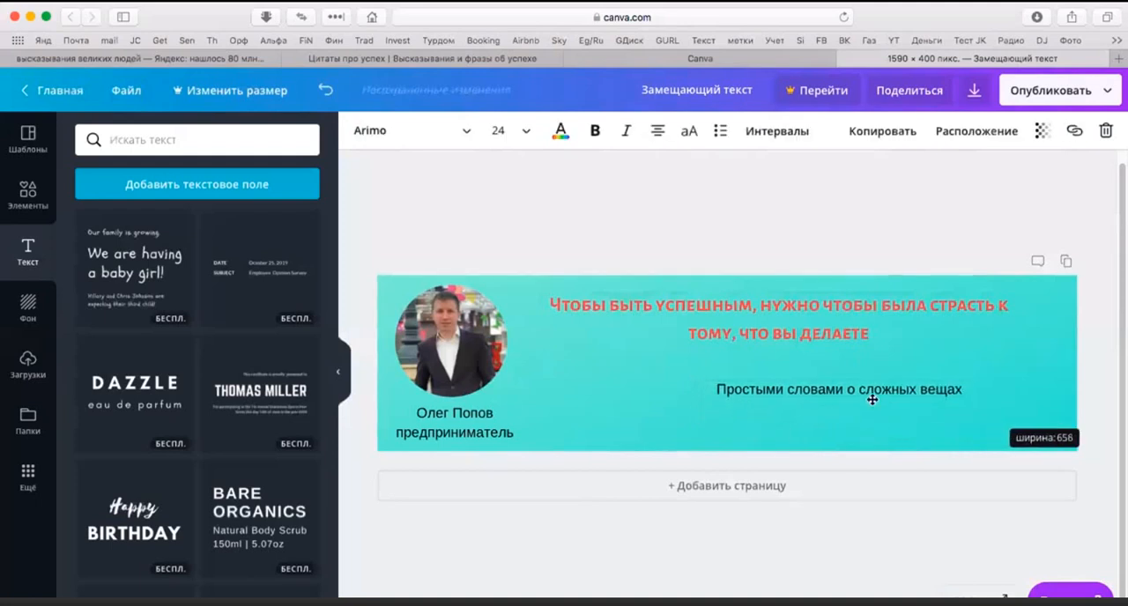
drag(870, 400, 808, 414)
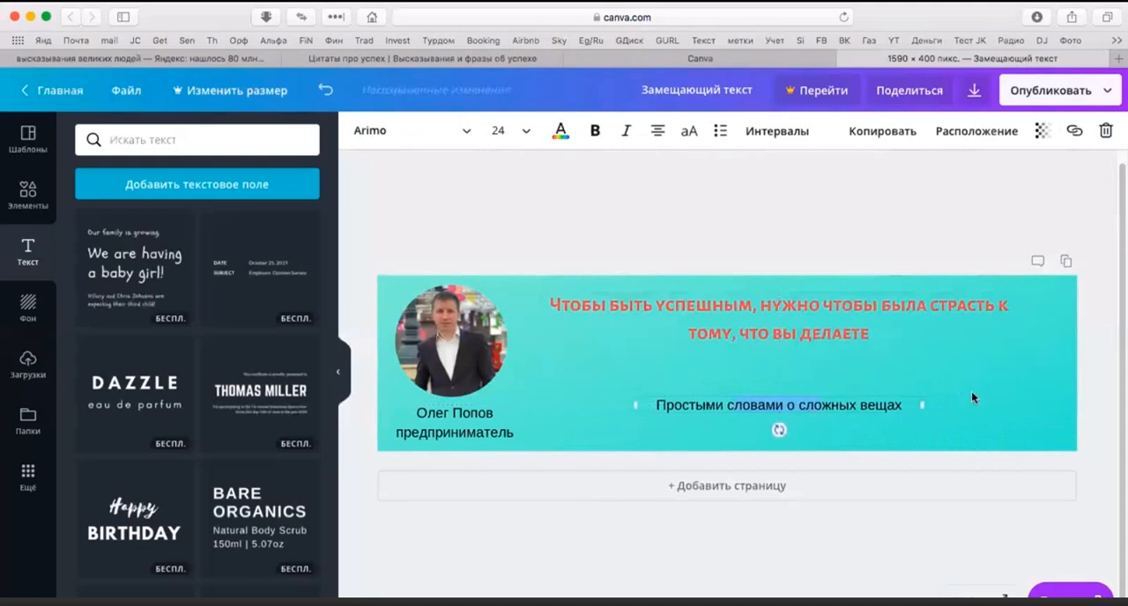
click(919, 408)
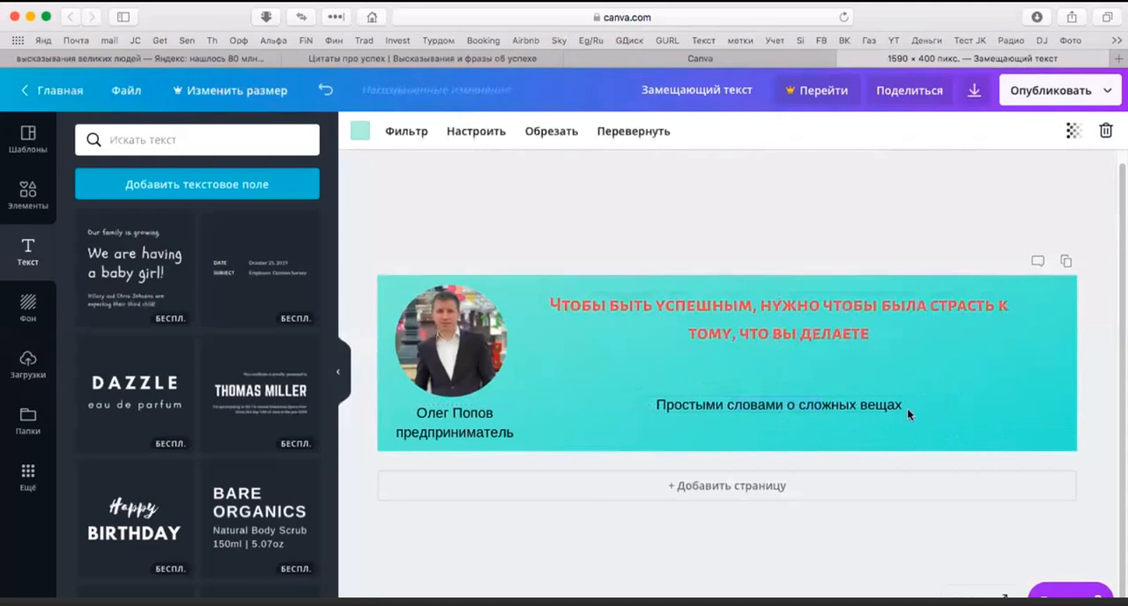
Step: Set the slogan's font size to 32, widen its box to keep one line and recentre it under the quotation
click(907, 409)
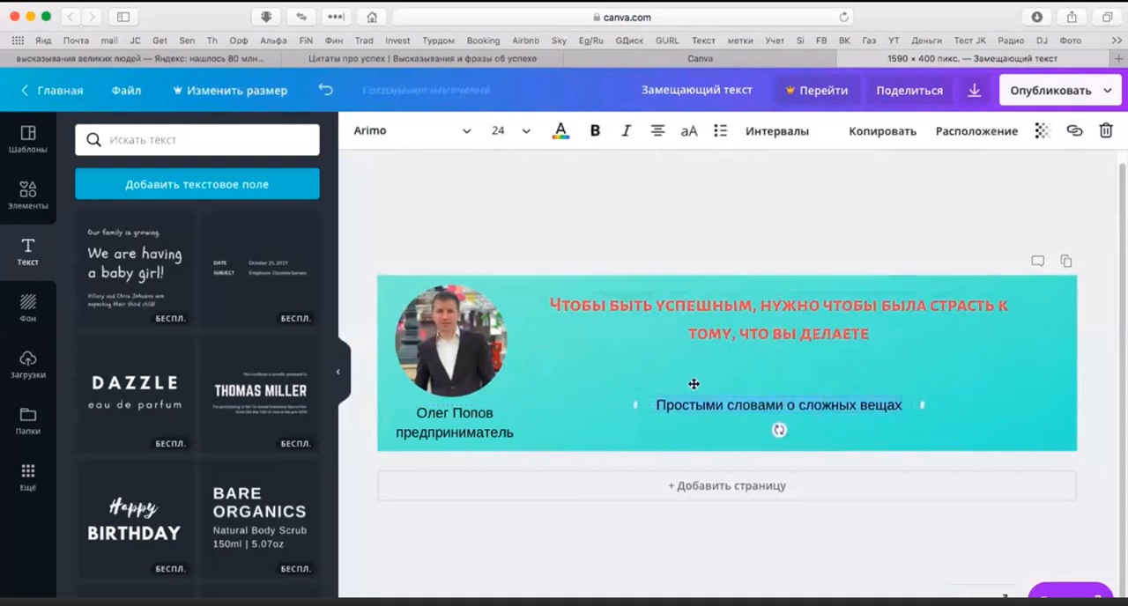
click(525, 132)
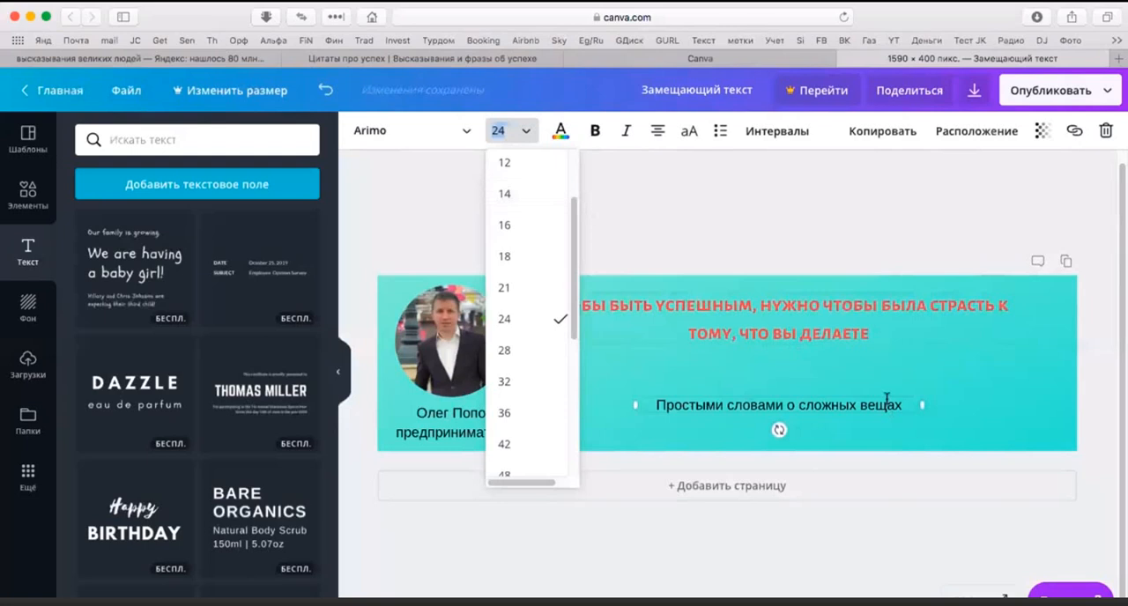
click(531, 379)
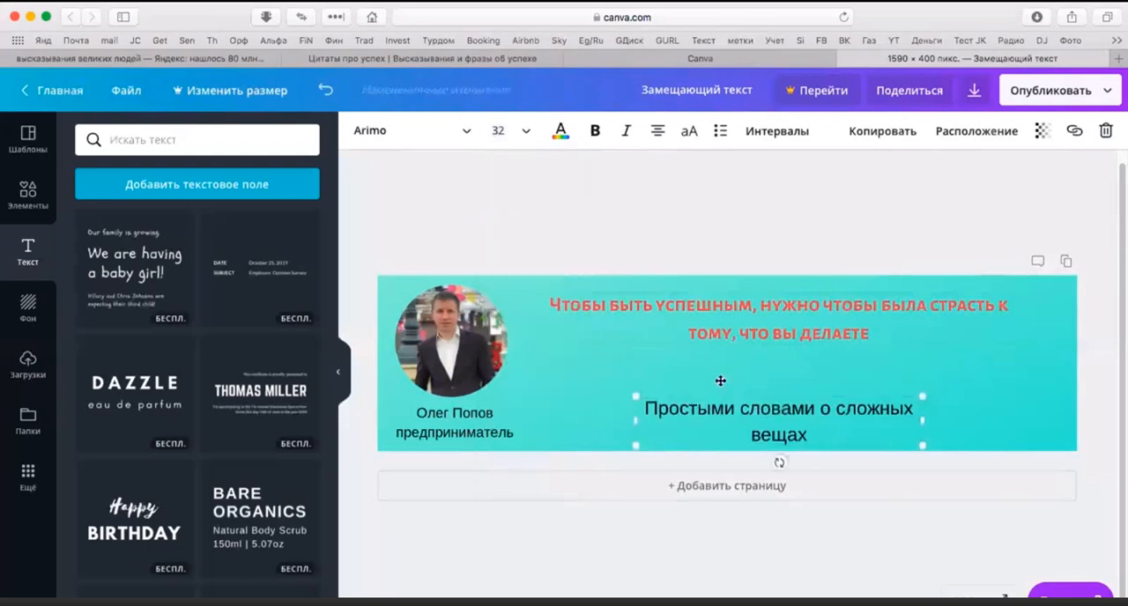
drag(921, 421, 1010, 414)
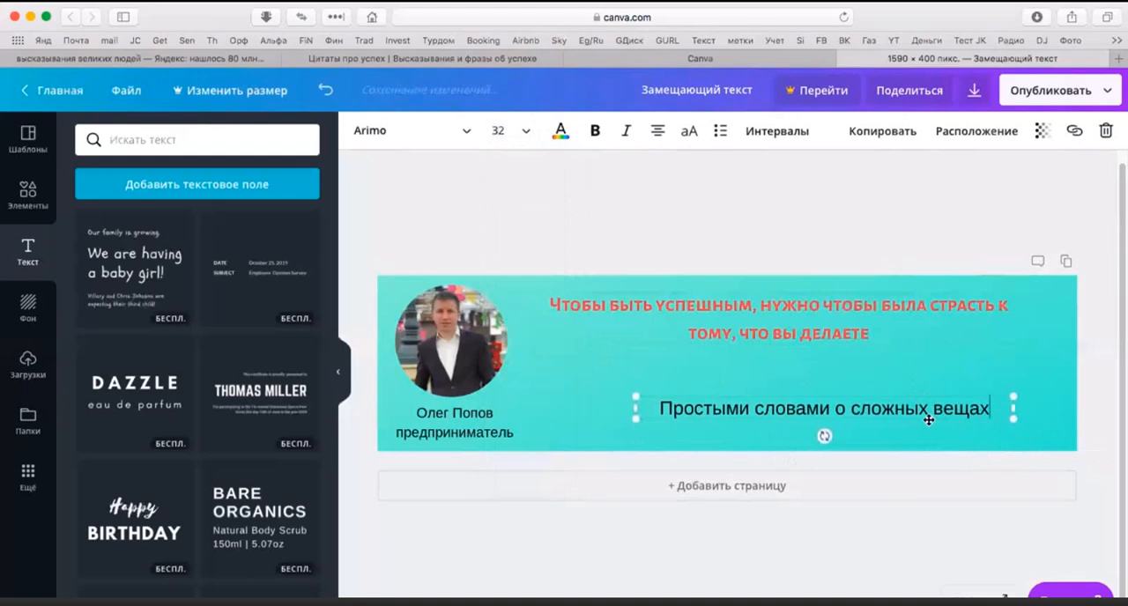
drag(898, 419, 881, 418)
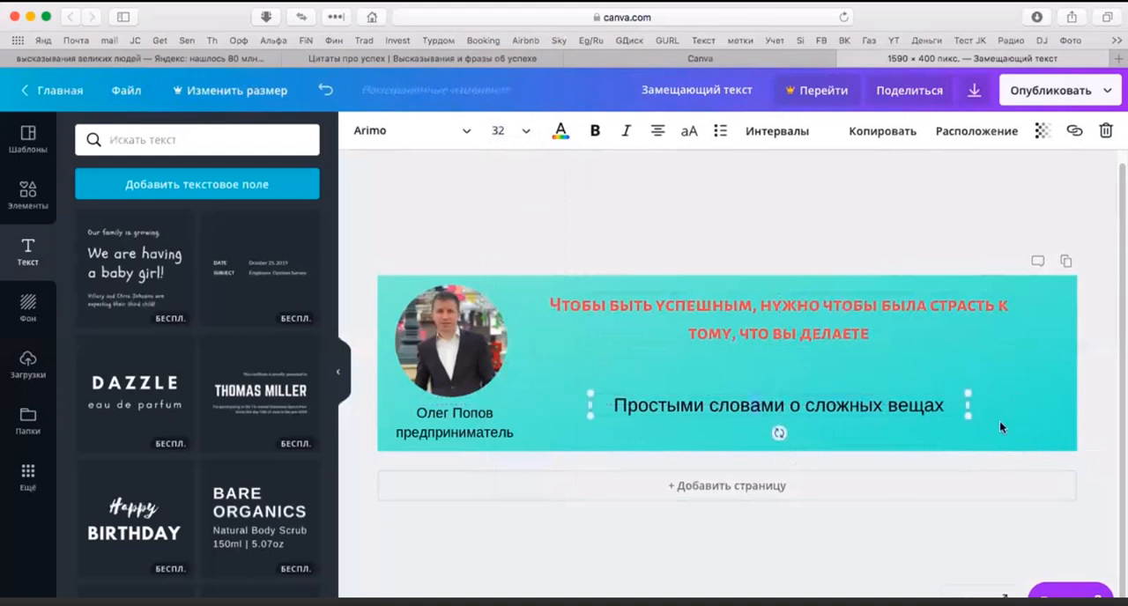
Step: Enlarge the slogan to font size 42, widen its box to about 1064 and move it up, centred beneath the quotation
click(1000, 420)
click(860, 416)
drag(950, 405, 614, 407)
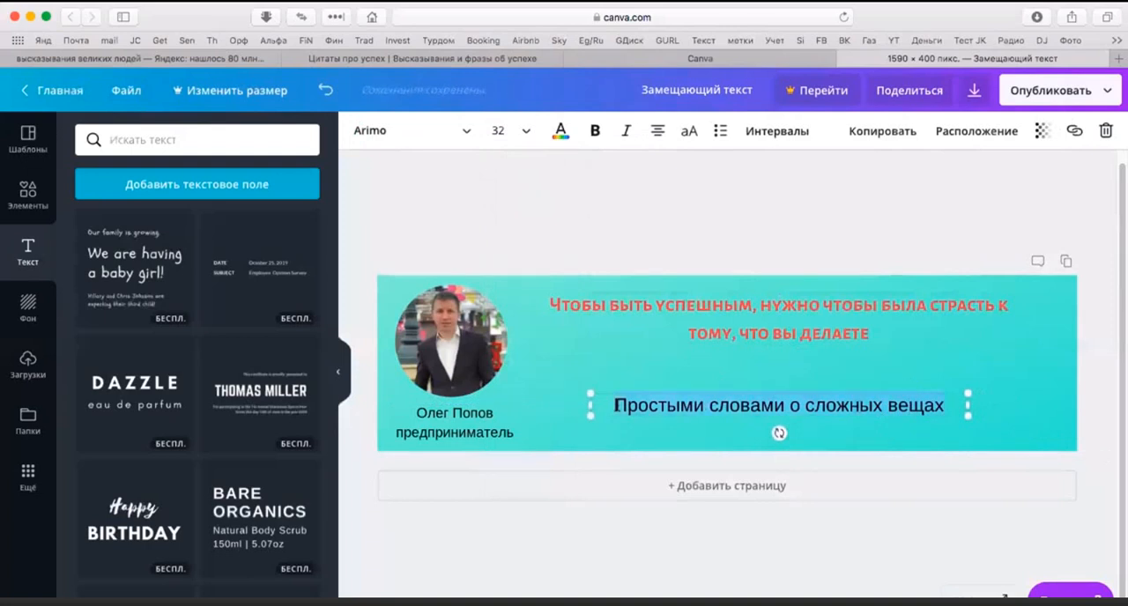
click(527, 133)
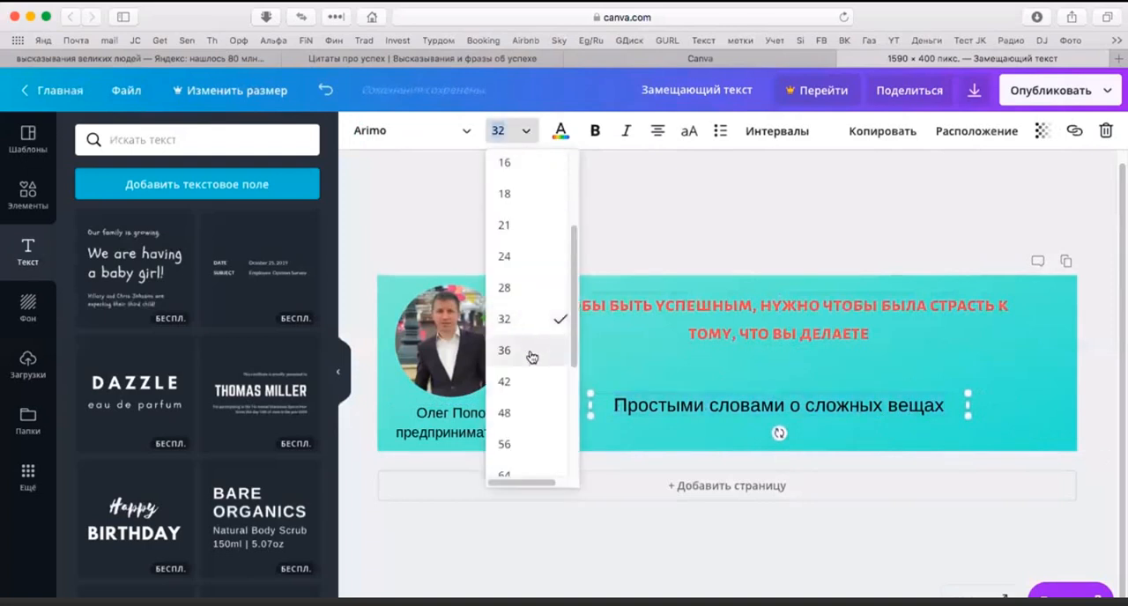
click(534, 382)
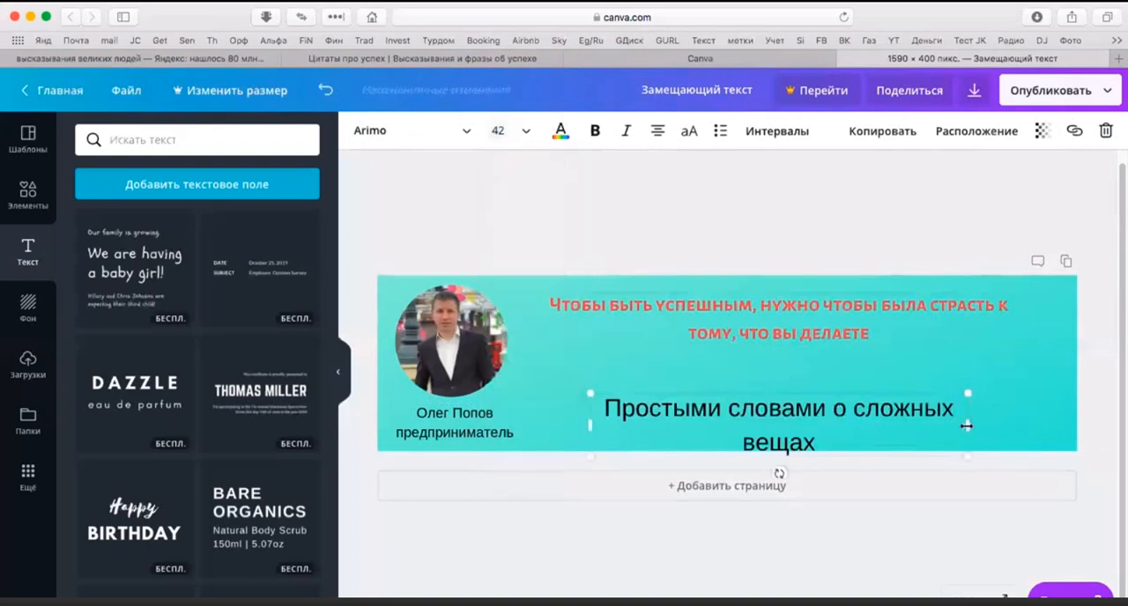
drag(968, 425, 1058, 418)
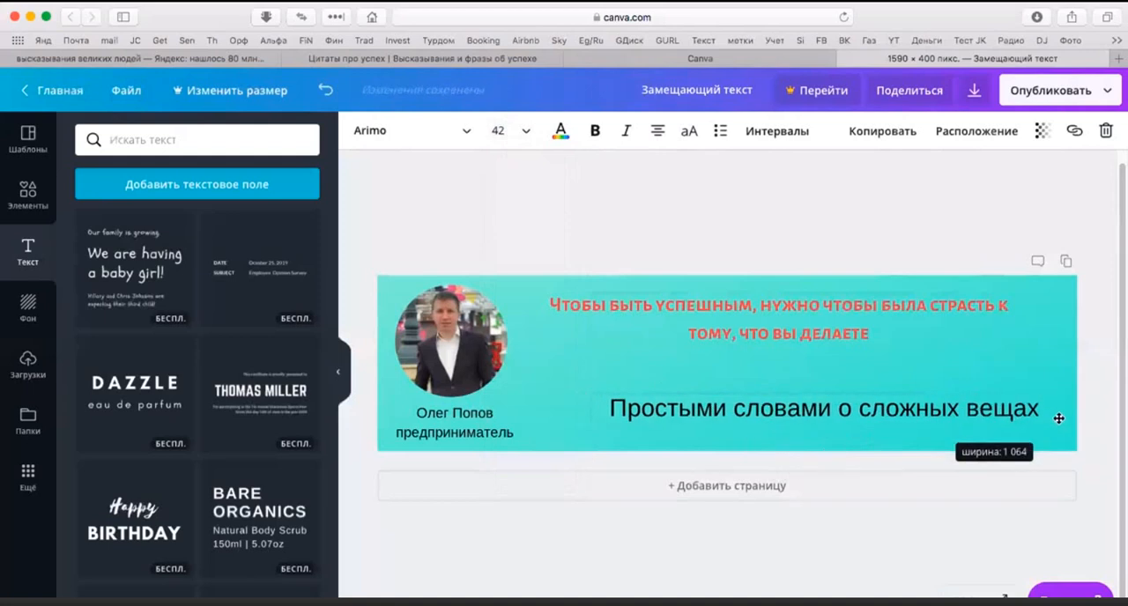
drag(880, 426, 835, 407)
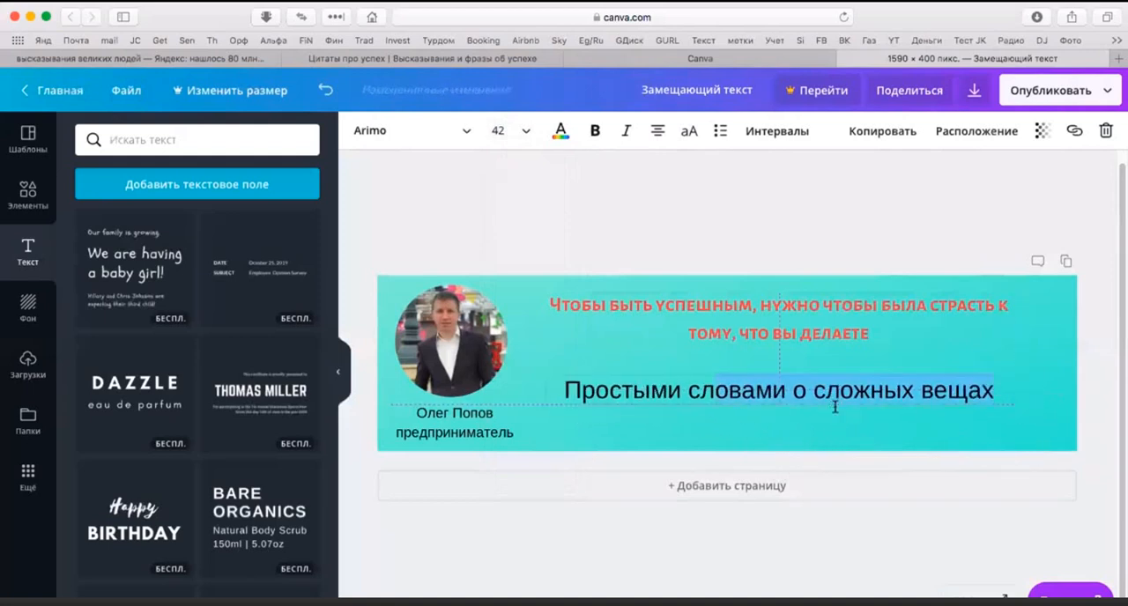
click(809, 449)
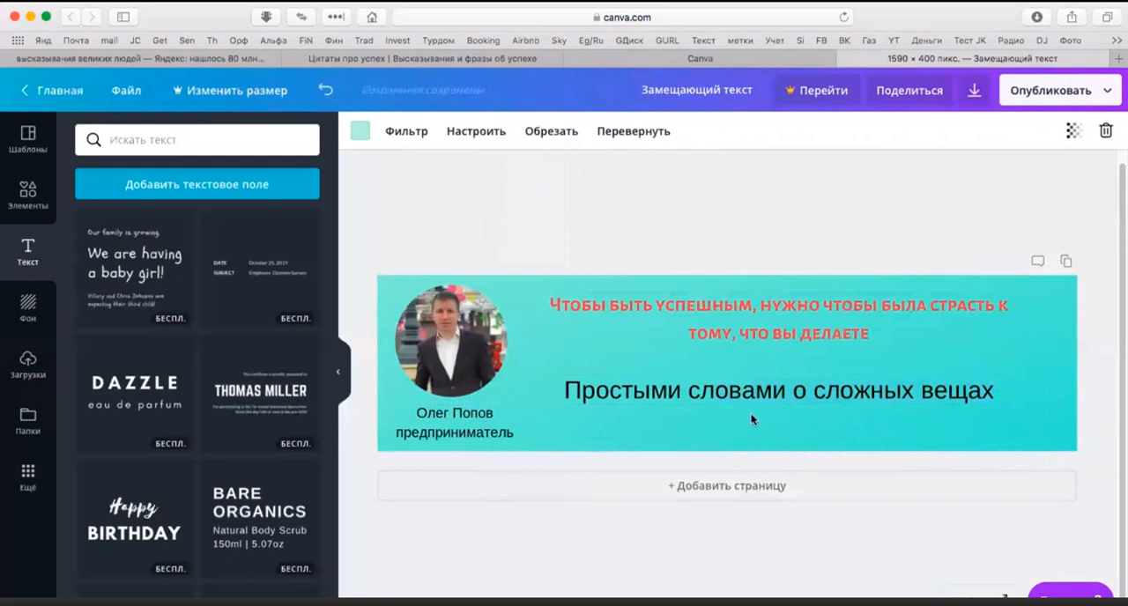
click(989, 389)
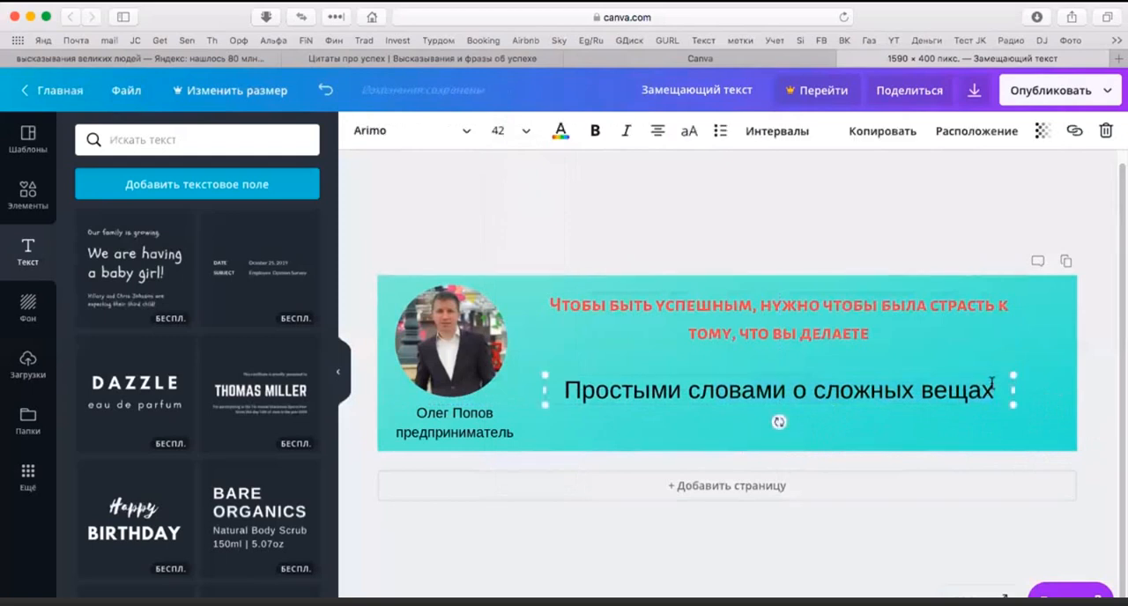
drag(992, 389, 609, 379)
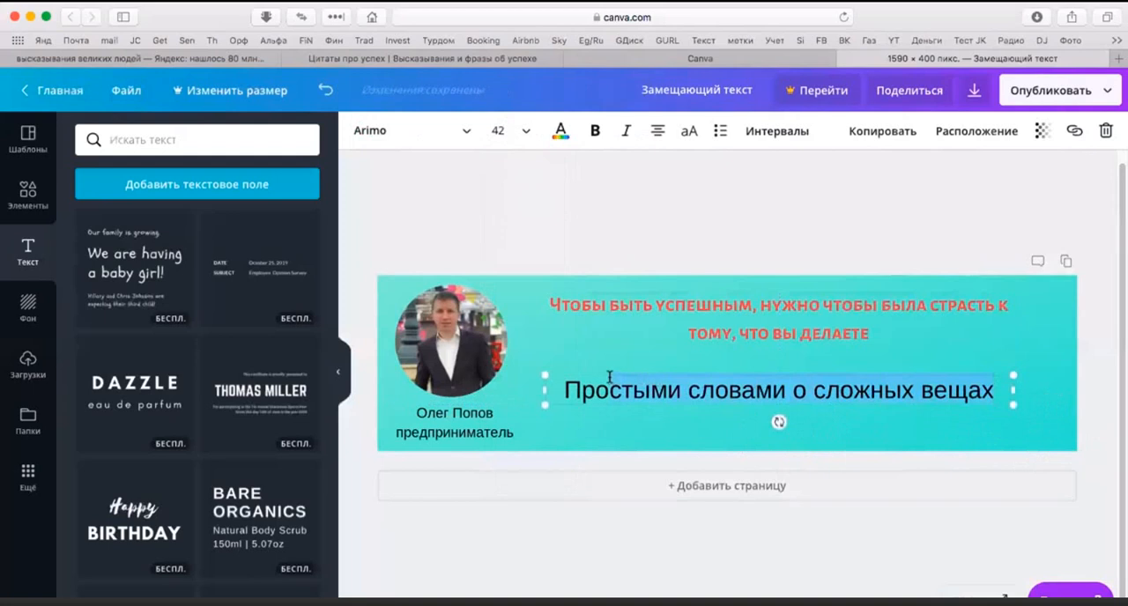
click(566, 331)
click(689, 333)
click(786, 426)
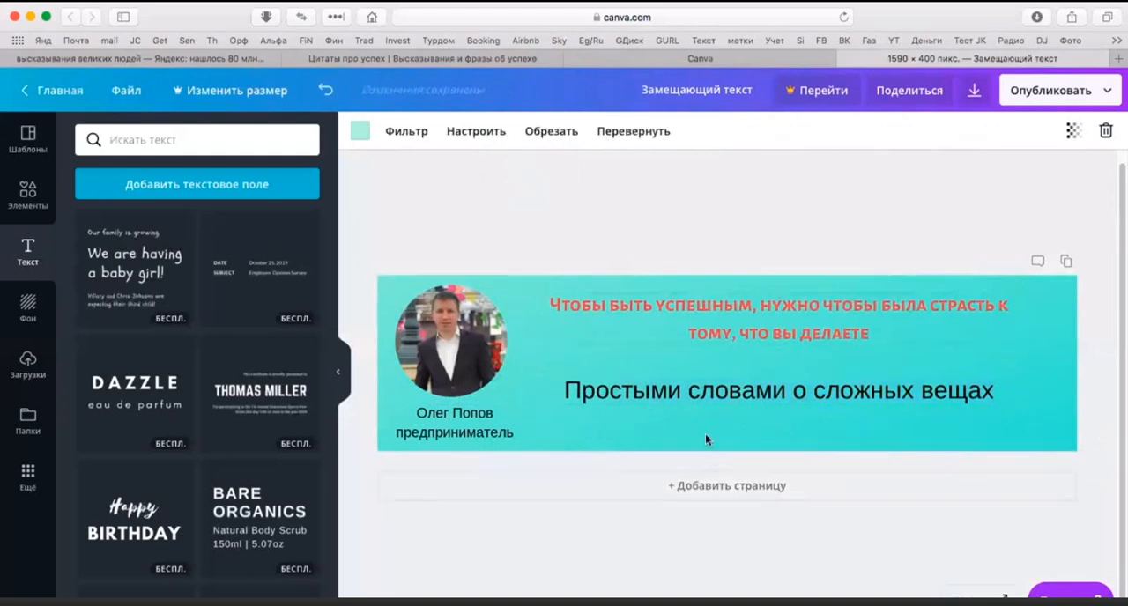
click(967, 401)
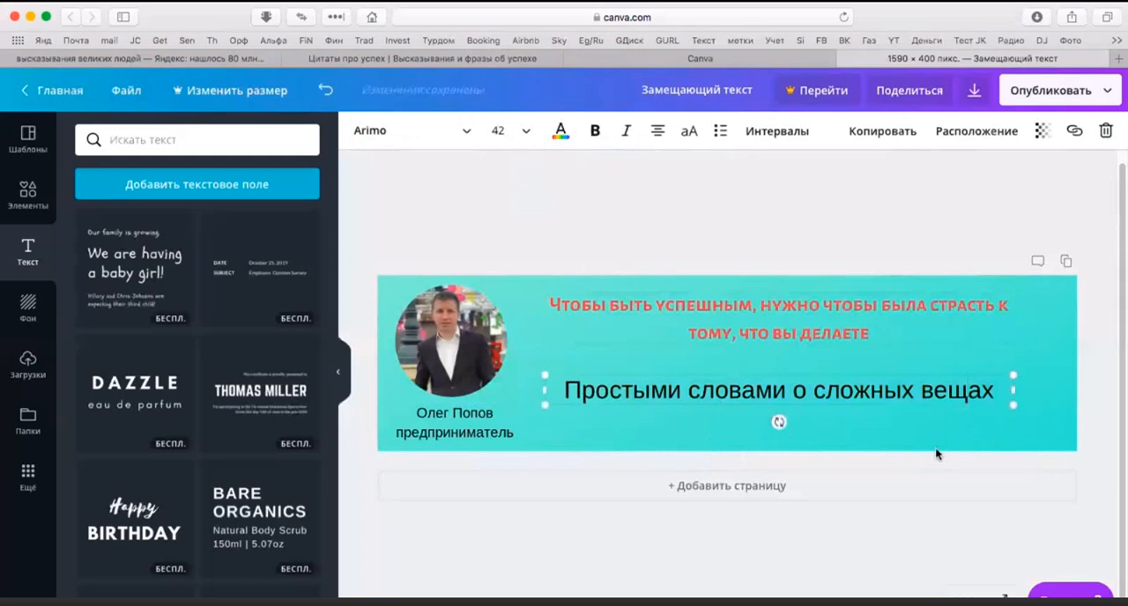
click(898, 435)
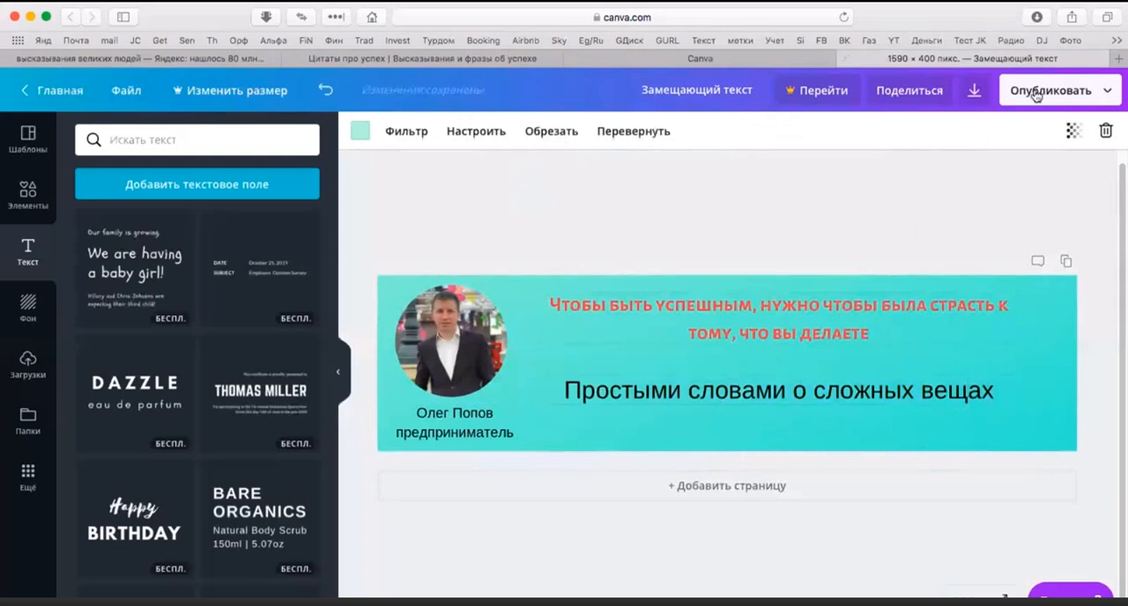
Step: Download the finished cover design and dismiss the Canva for Work free-trial offer
click(976, 92)
click(985, 269)
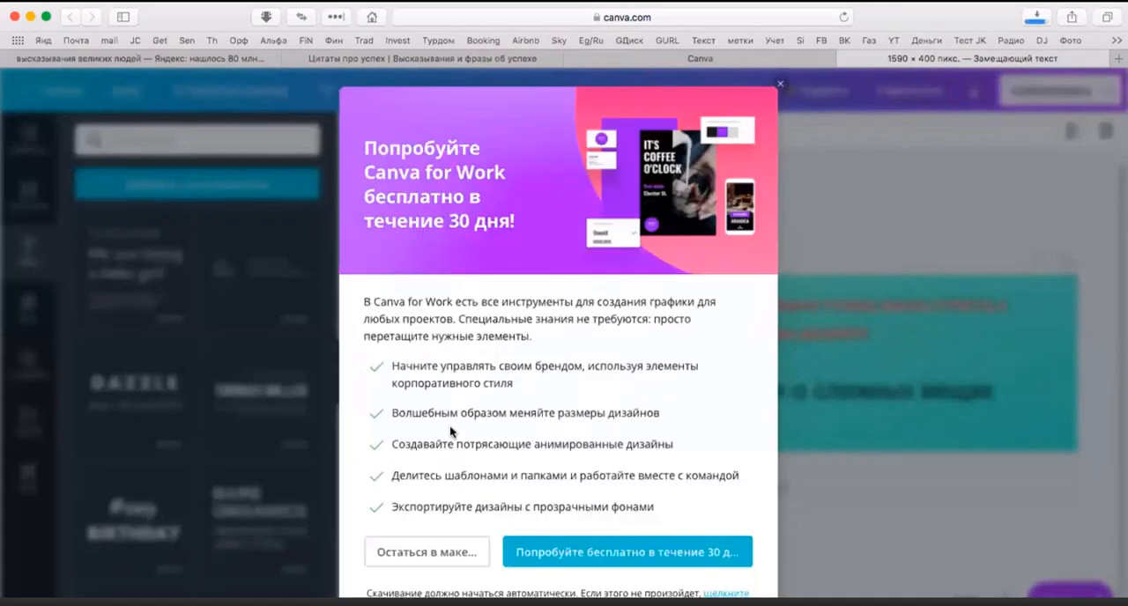
click(781, 84)
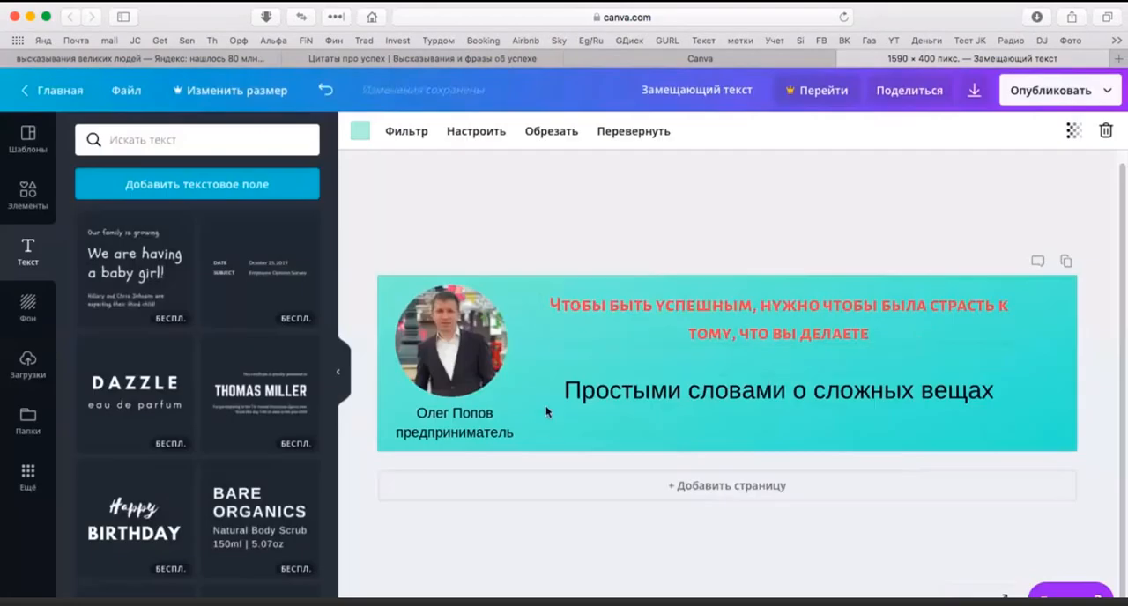